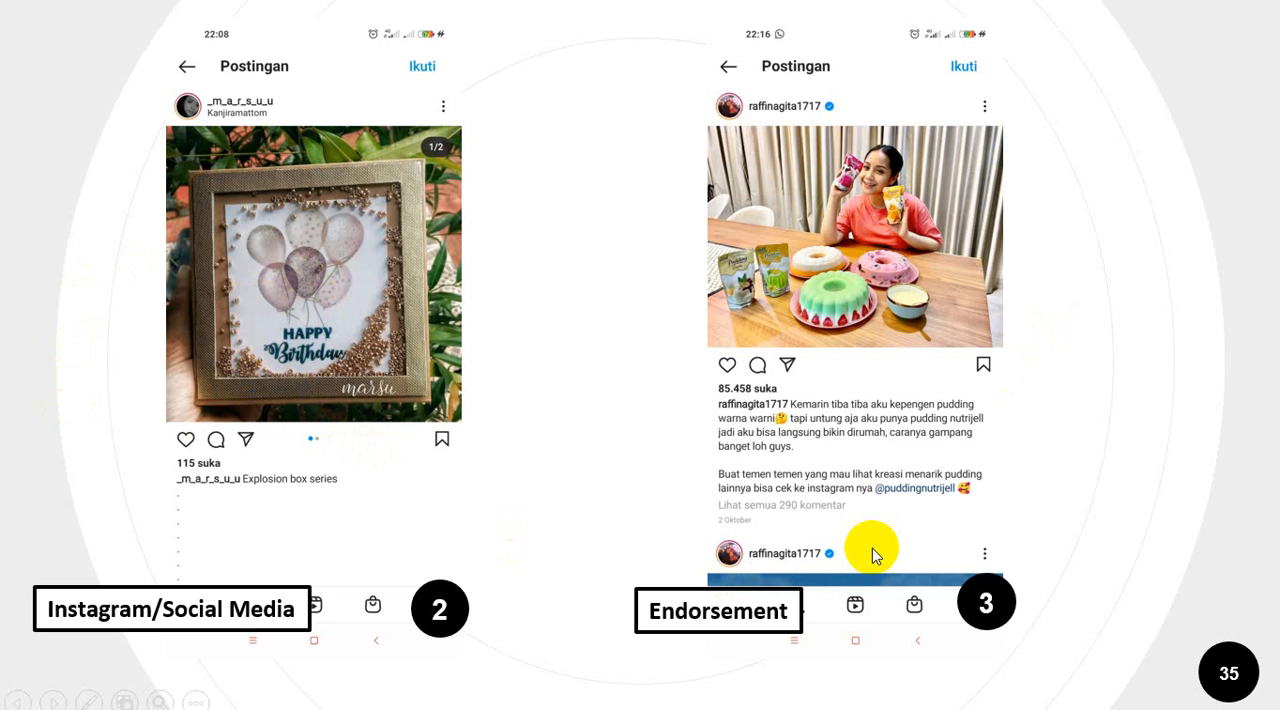
Advance the slideshow through the remaining promotion media examples to the "Cekidot!!" slide and end the show there.
left_click(872, 548)
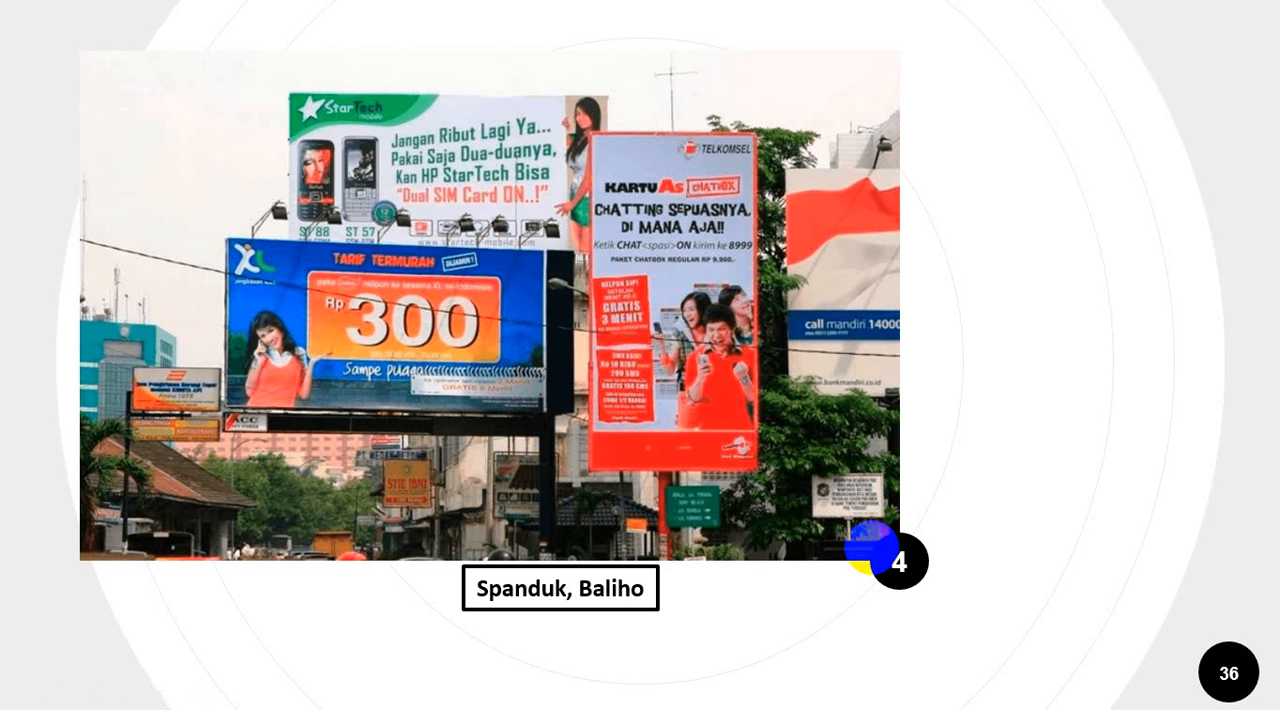
left_click(676, 563)
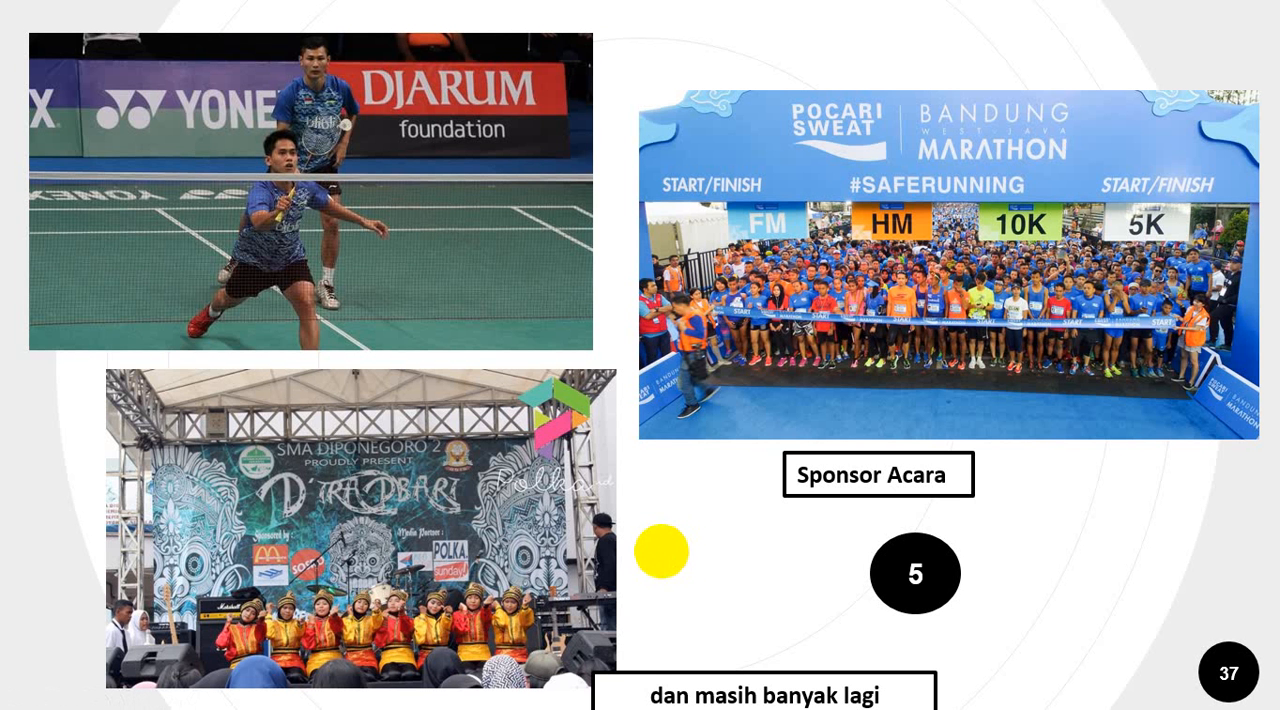
left_click(884, 576)
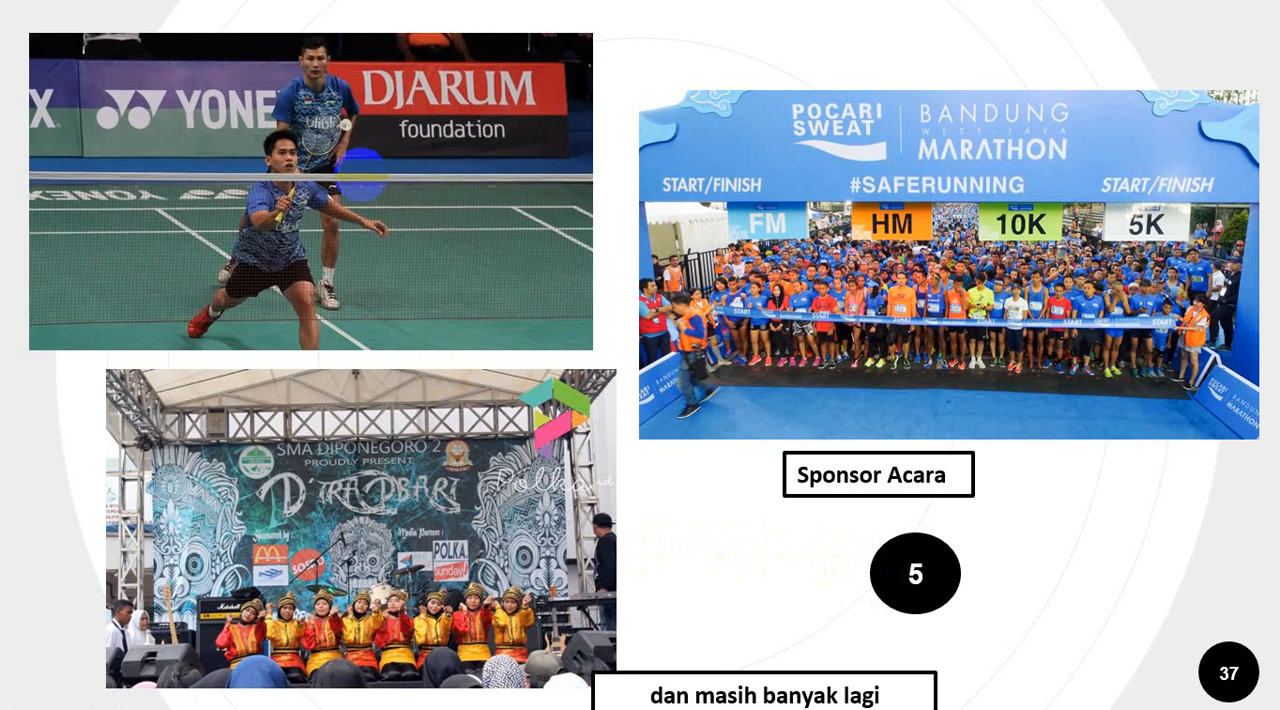
left_click(361, 174)
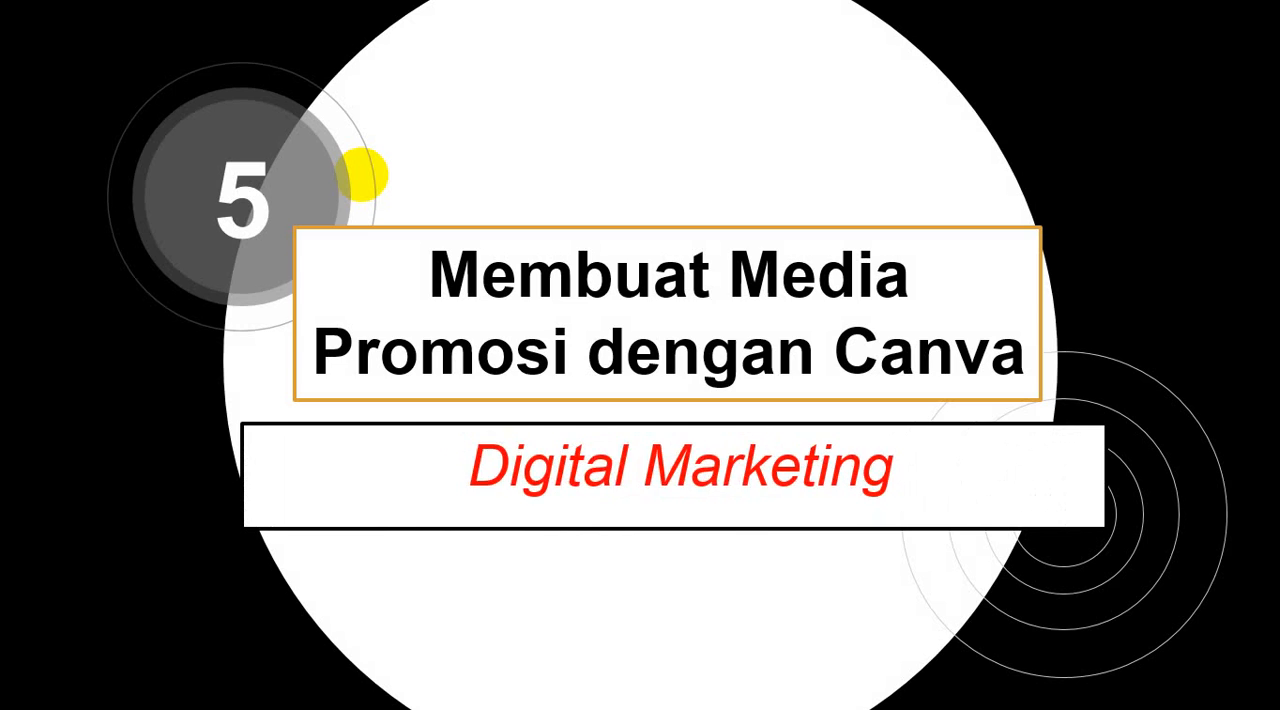
left_click(361, 174)
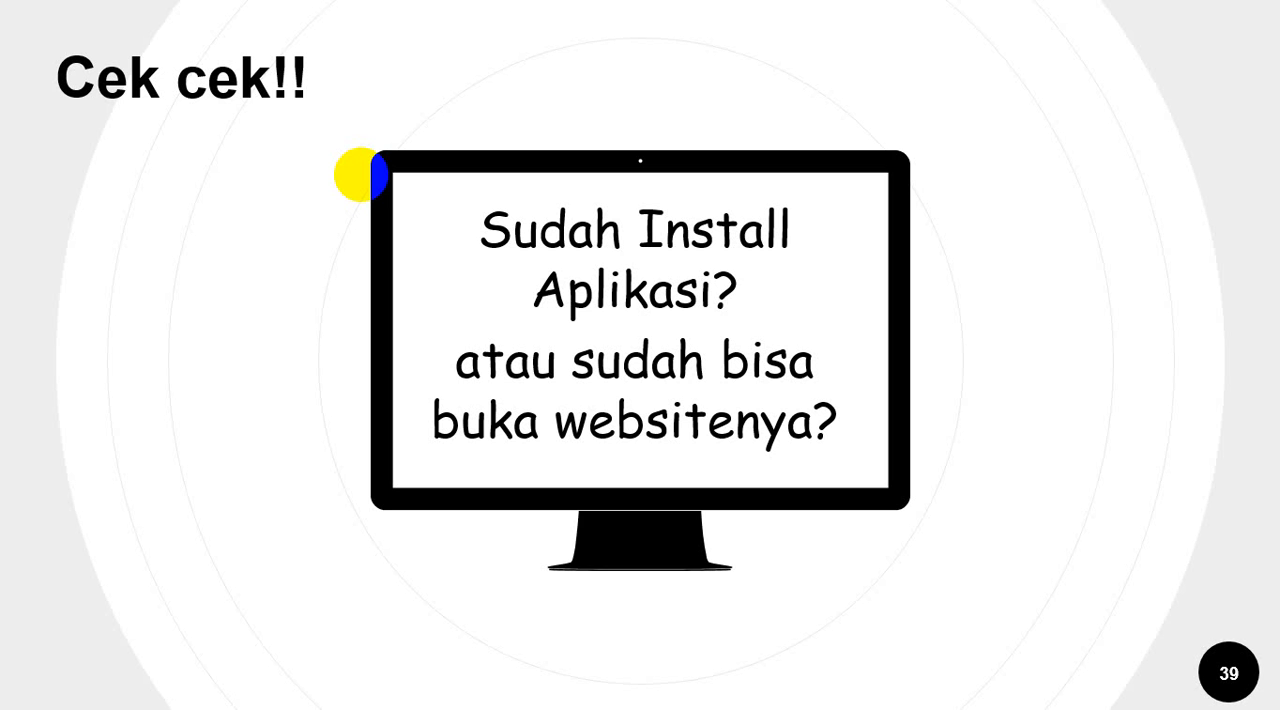
left_click(361, 174)
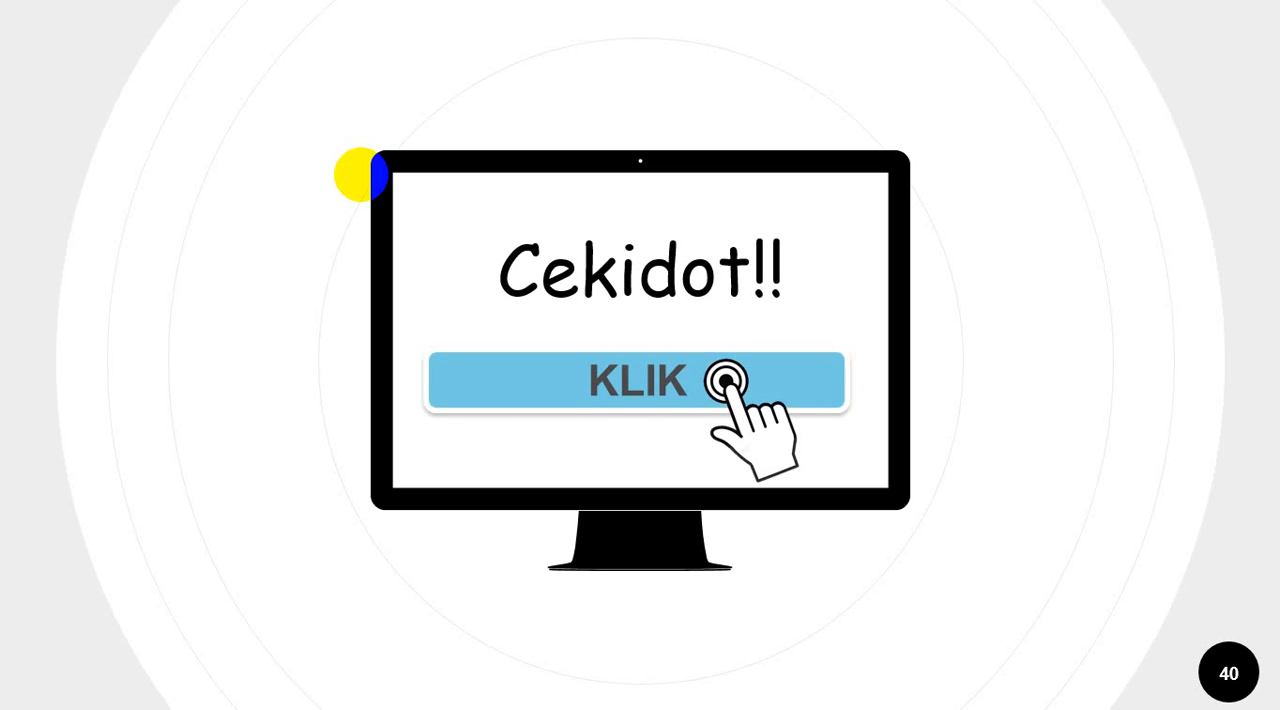
left_click(361, 174)
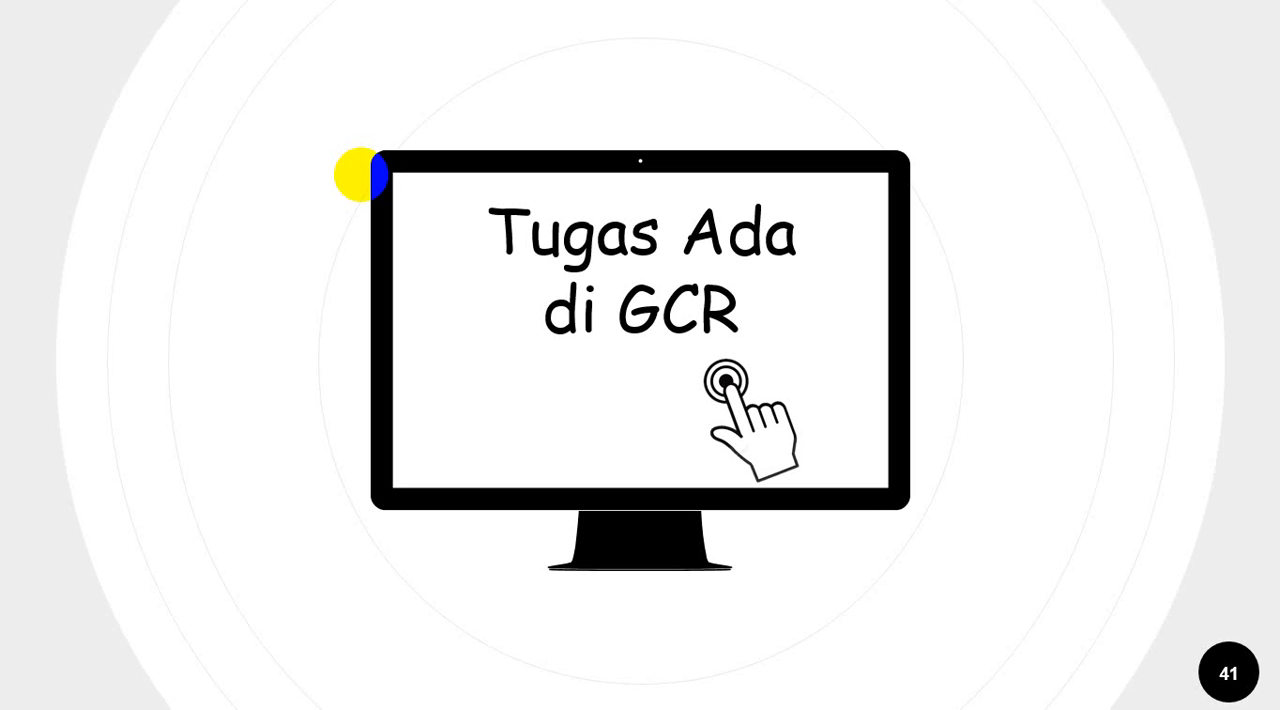
key("Left")
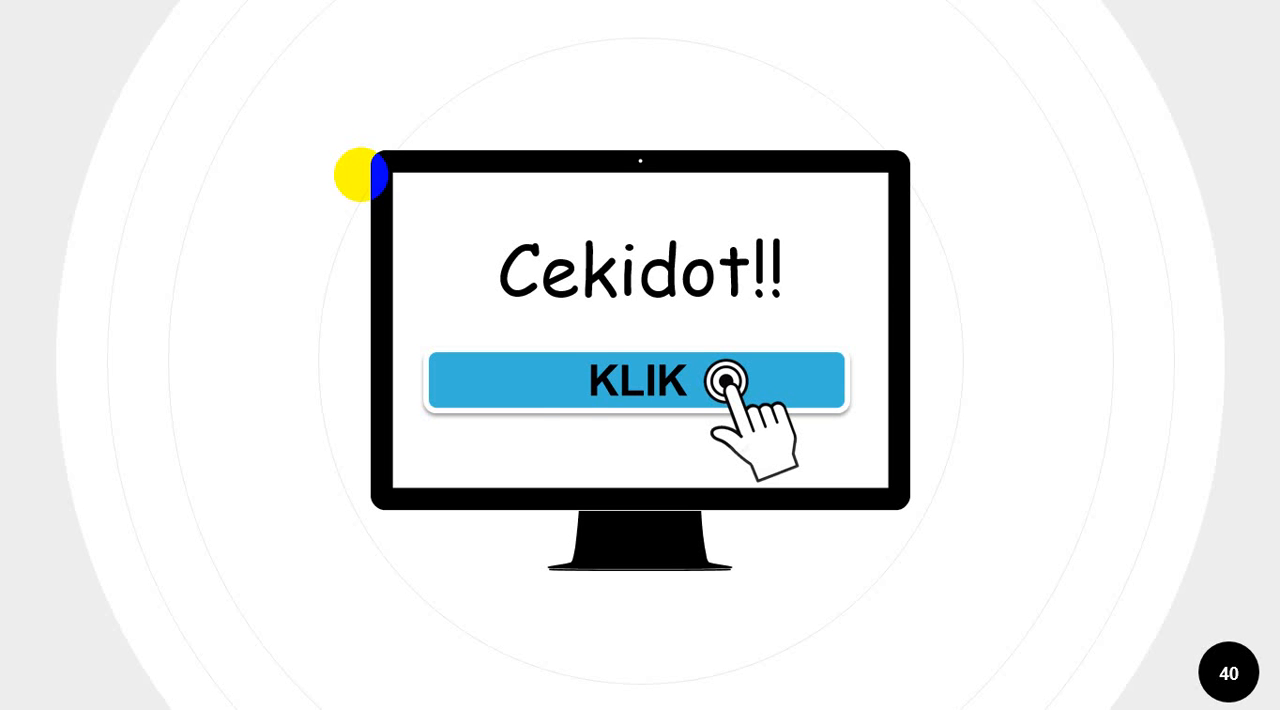
key("Escape")
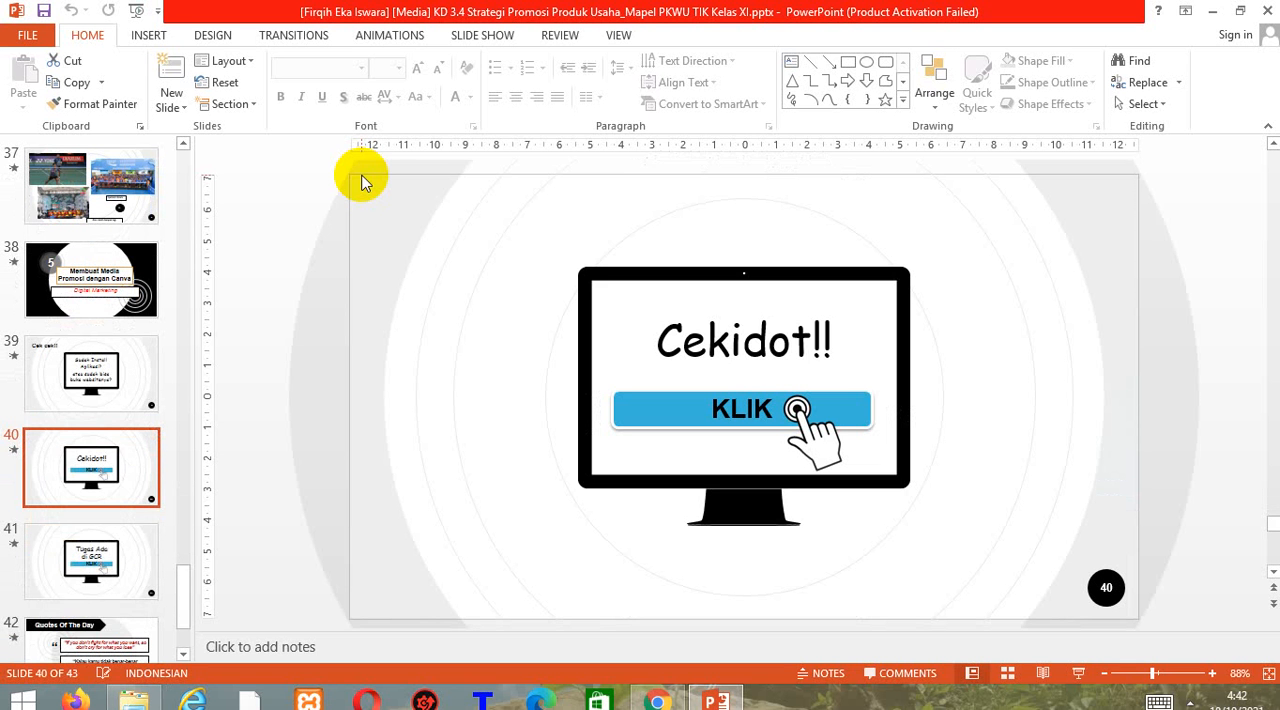
Minimize the presentation and file explorer windows and switch to Google Chrome.
left_click(655, 703)
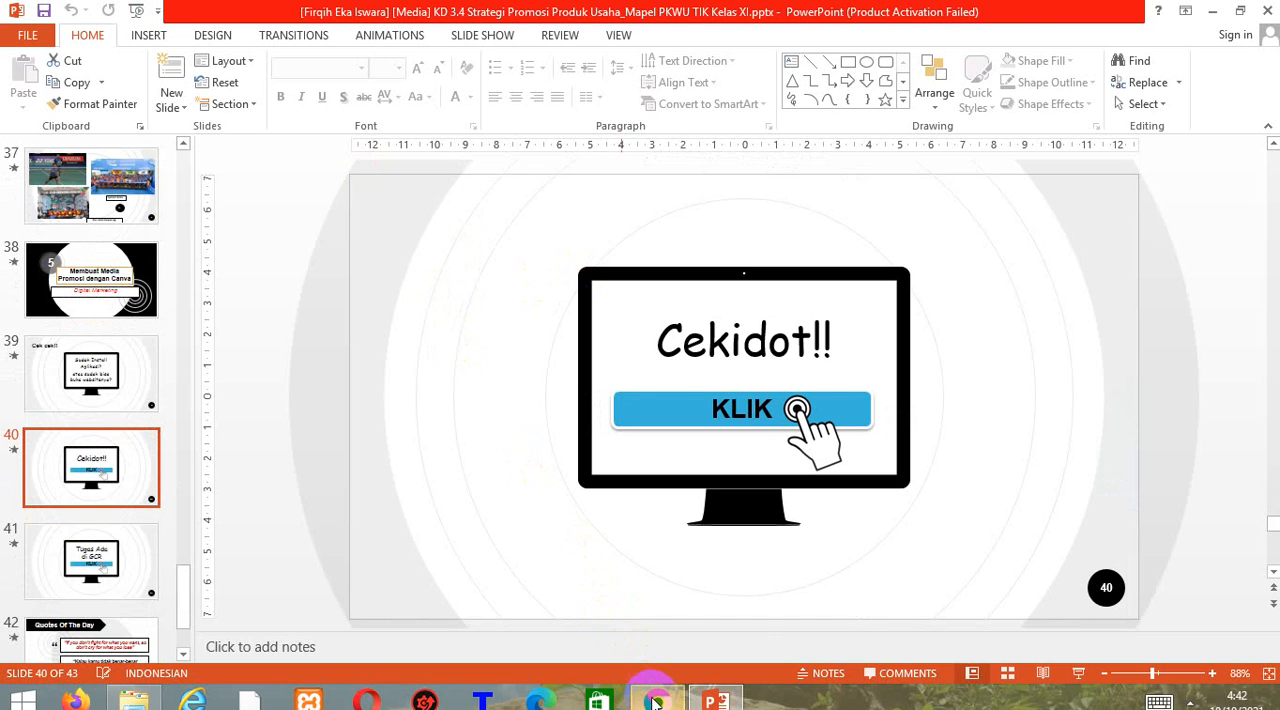
left_click(1218, 14)
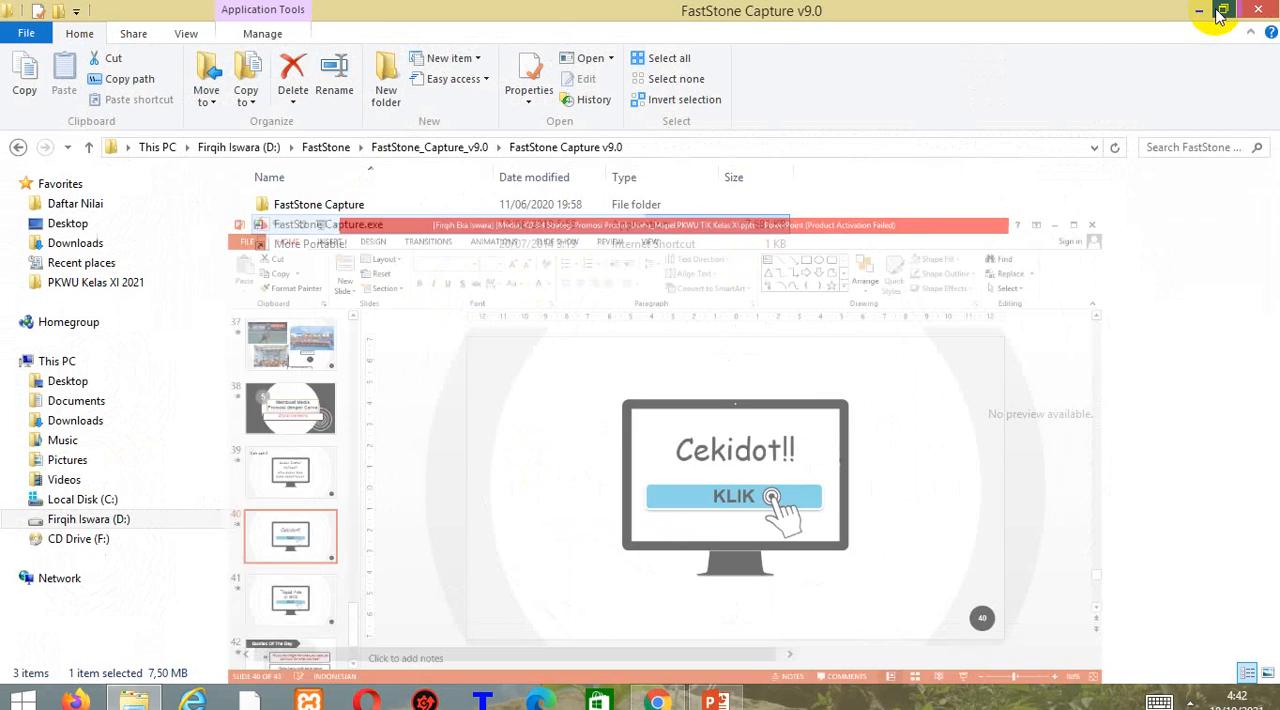
left_click(1203, 10)
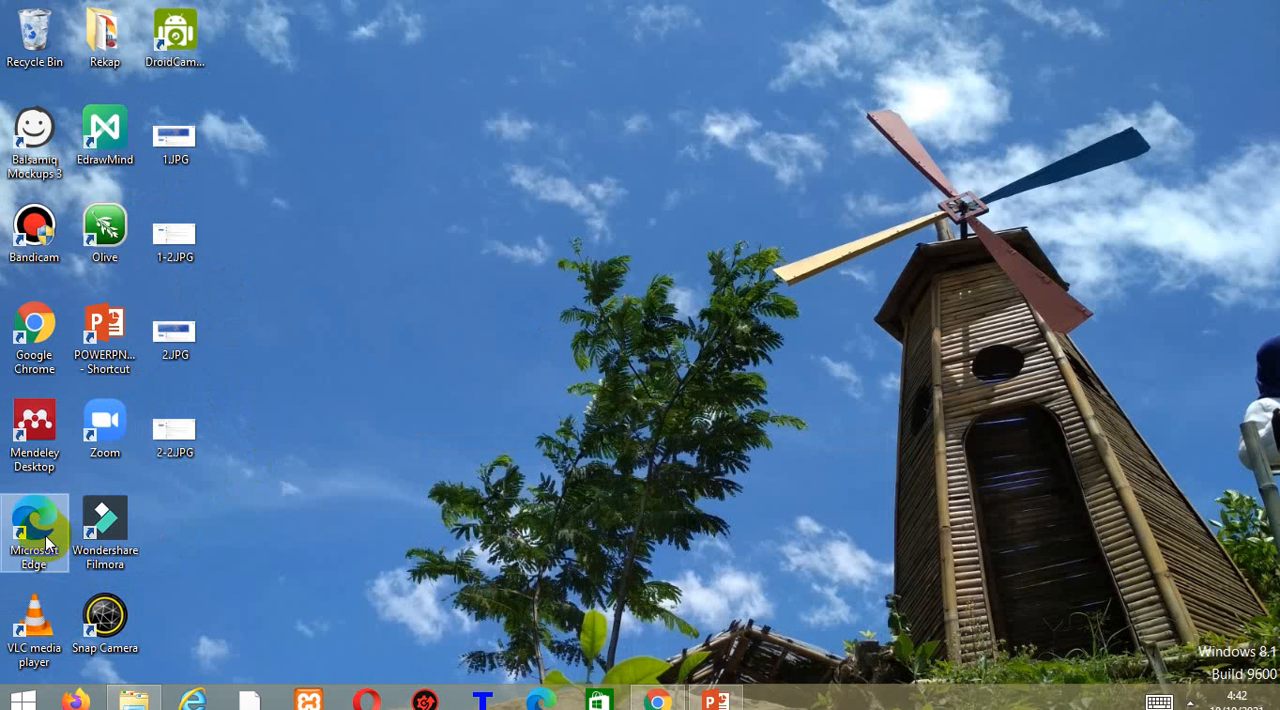
double_click(45, 323)
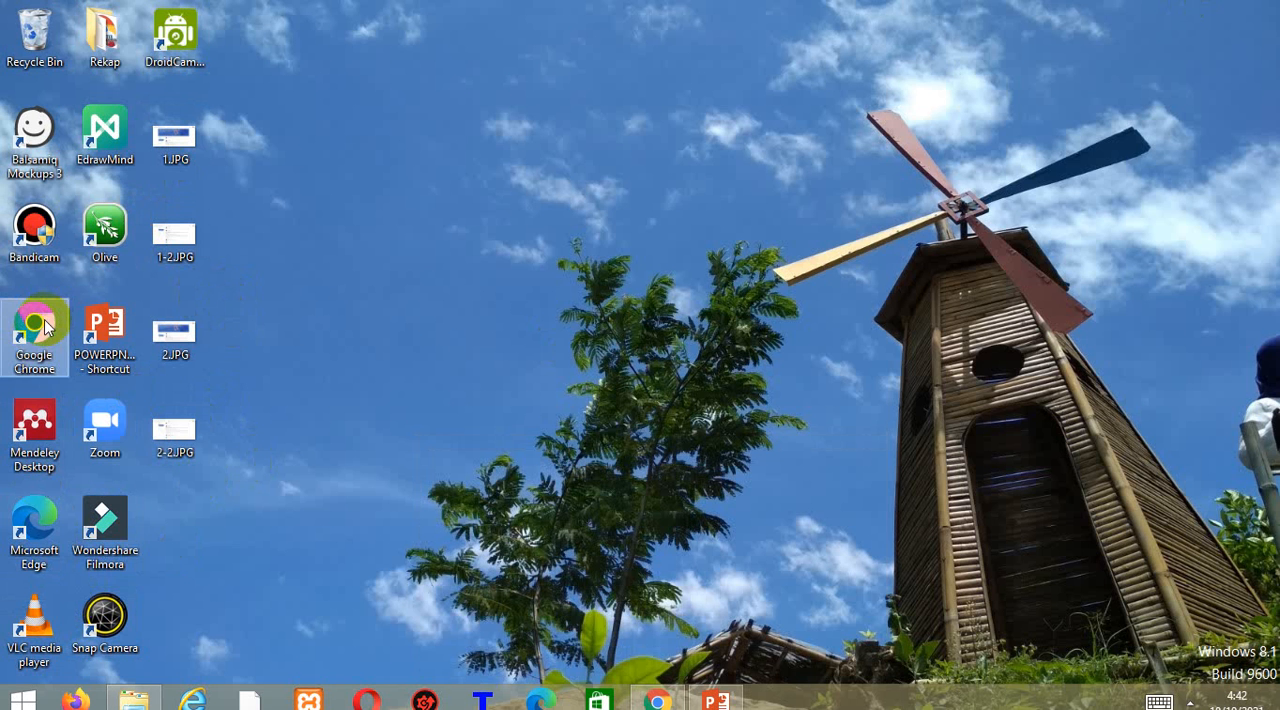
left_click(653, 699)
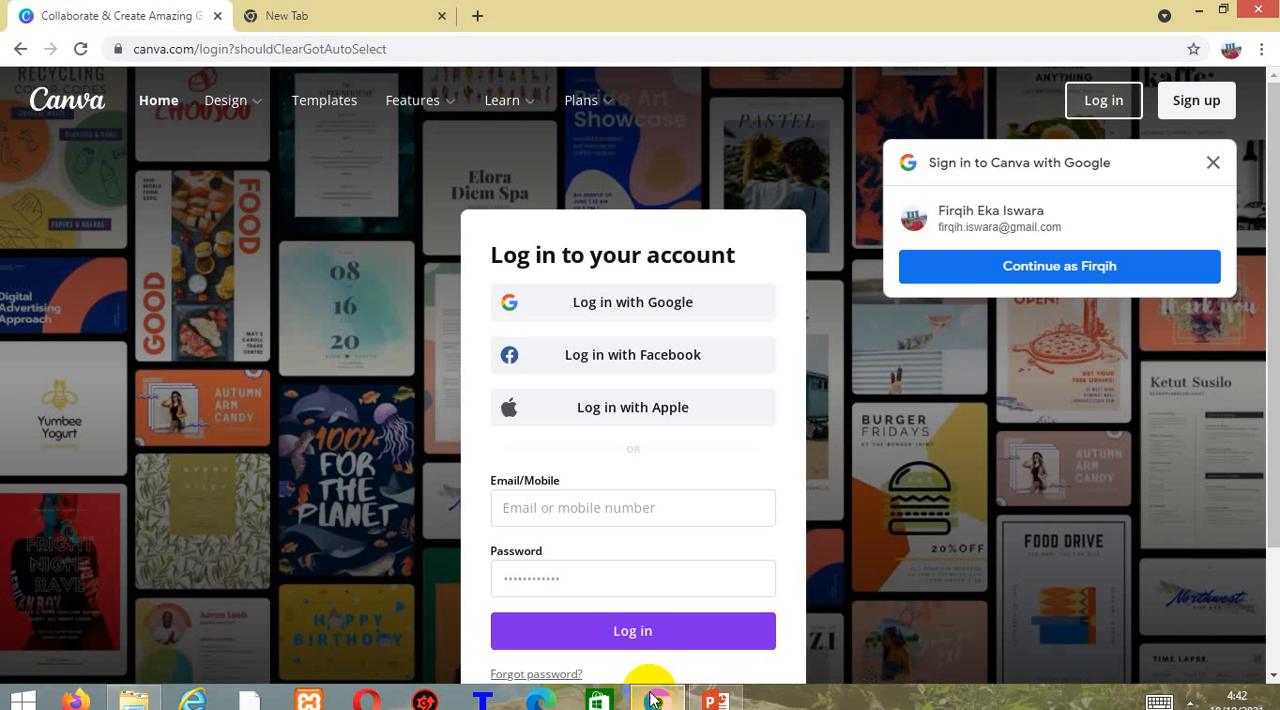
Load canva.com in the empty browser tab.
left_click(282, 20)
left_click(277, 43)
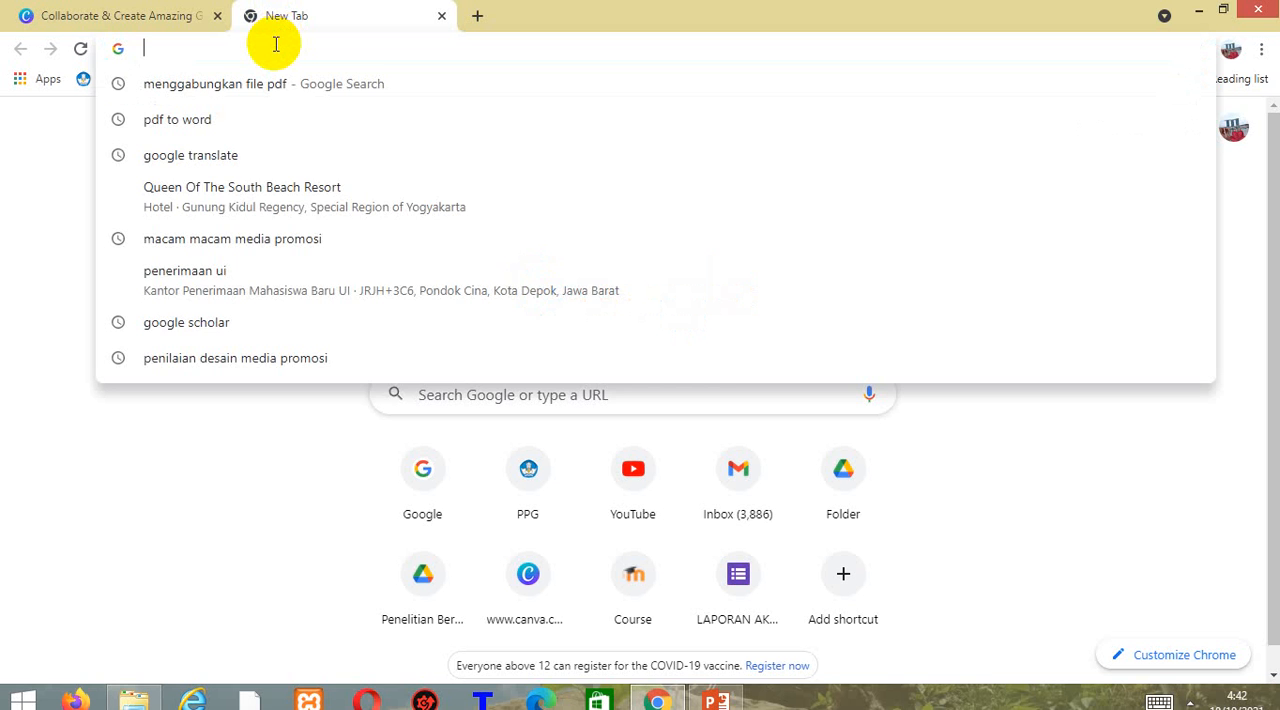
type("canva.com")
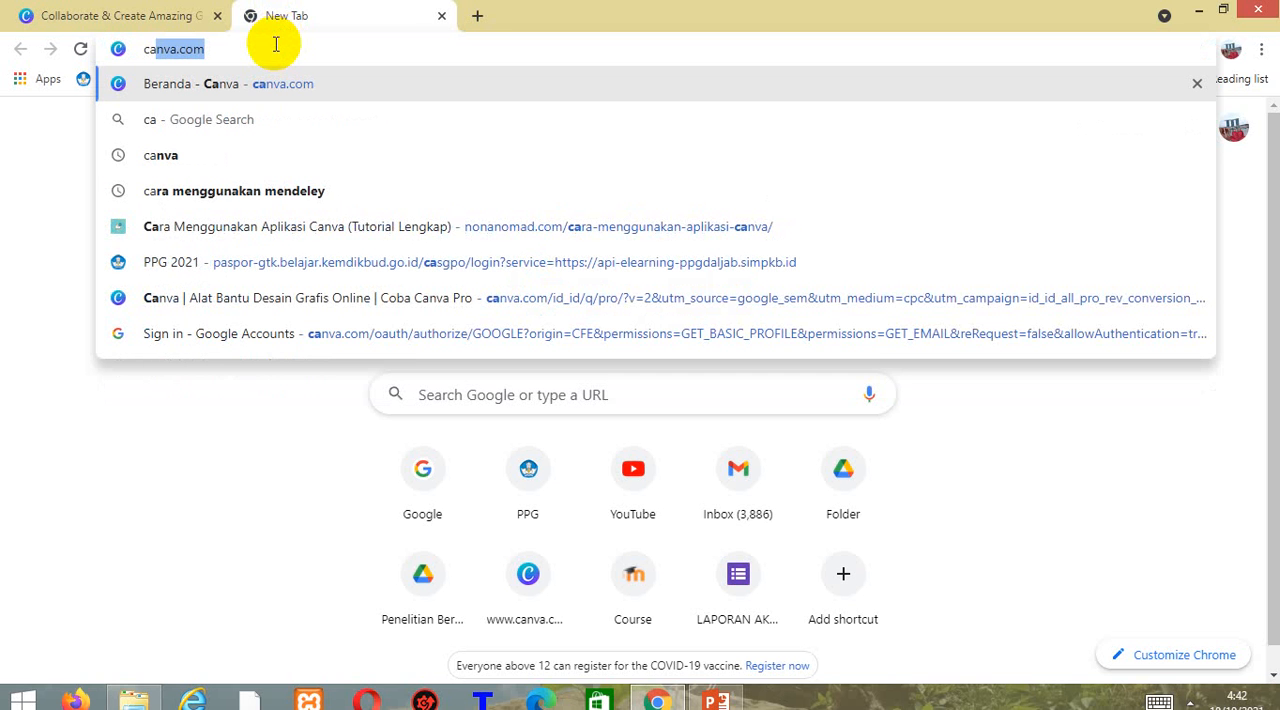
key("Return")
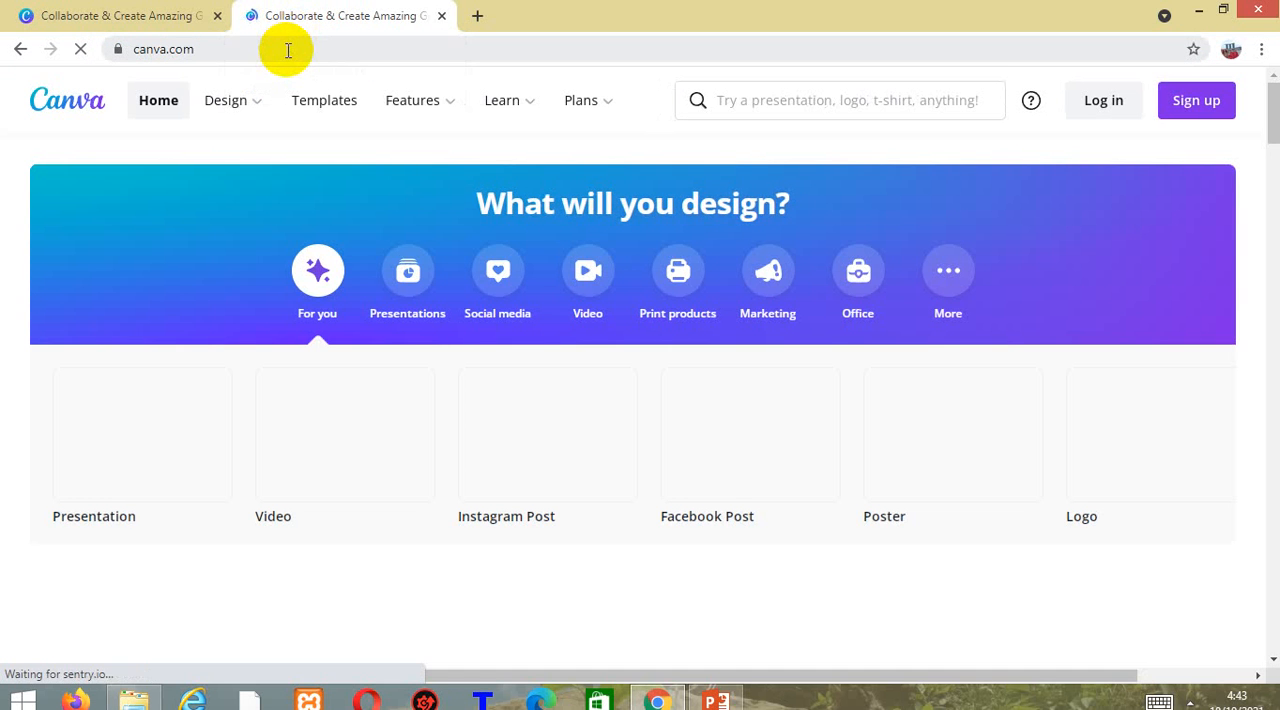
Dismiss the Google sign-in prompt and log in to Canva with the first listed Google account.
mouse_move(206, 104)
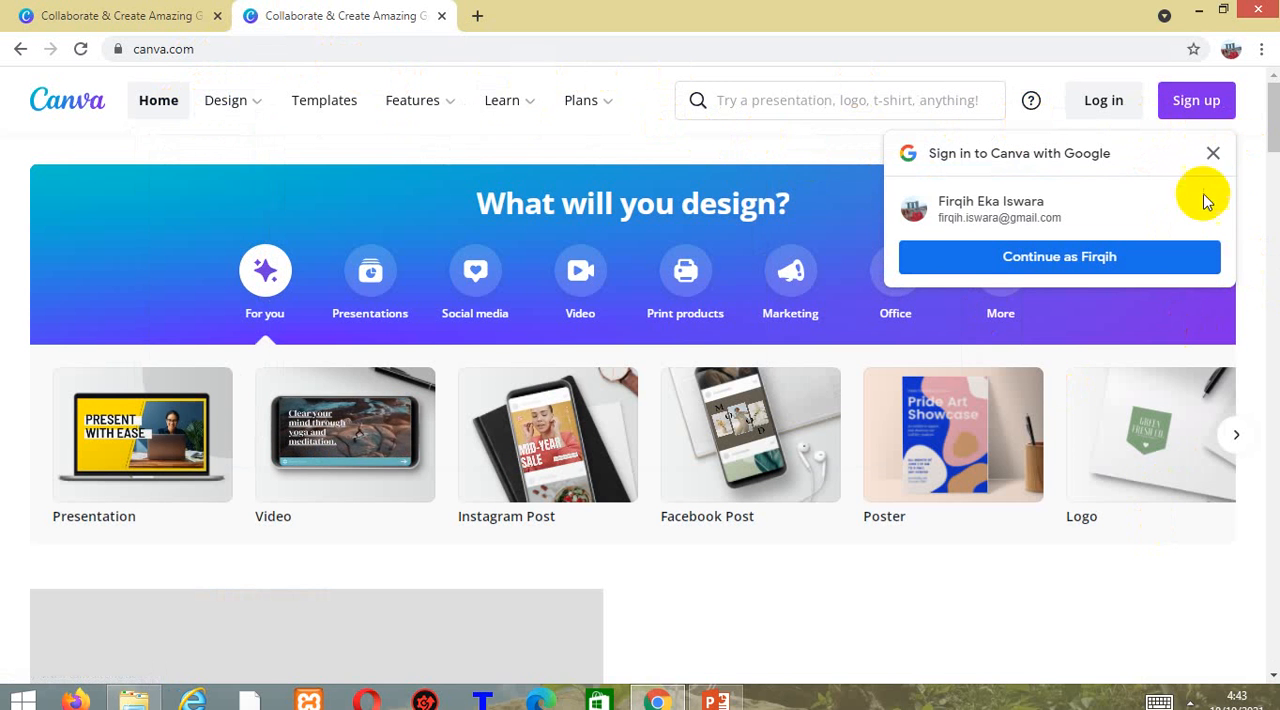
left_click(1212, 154)
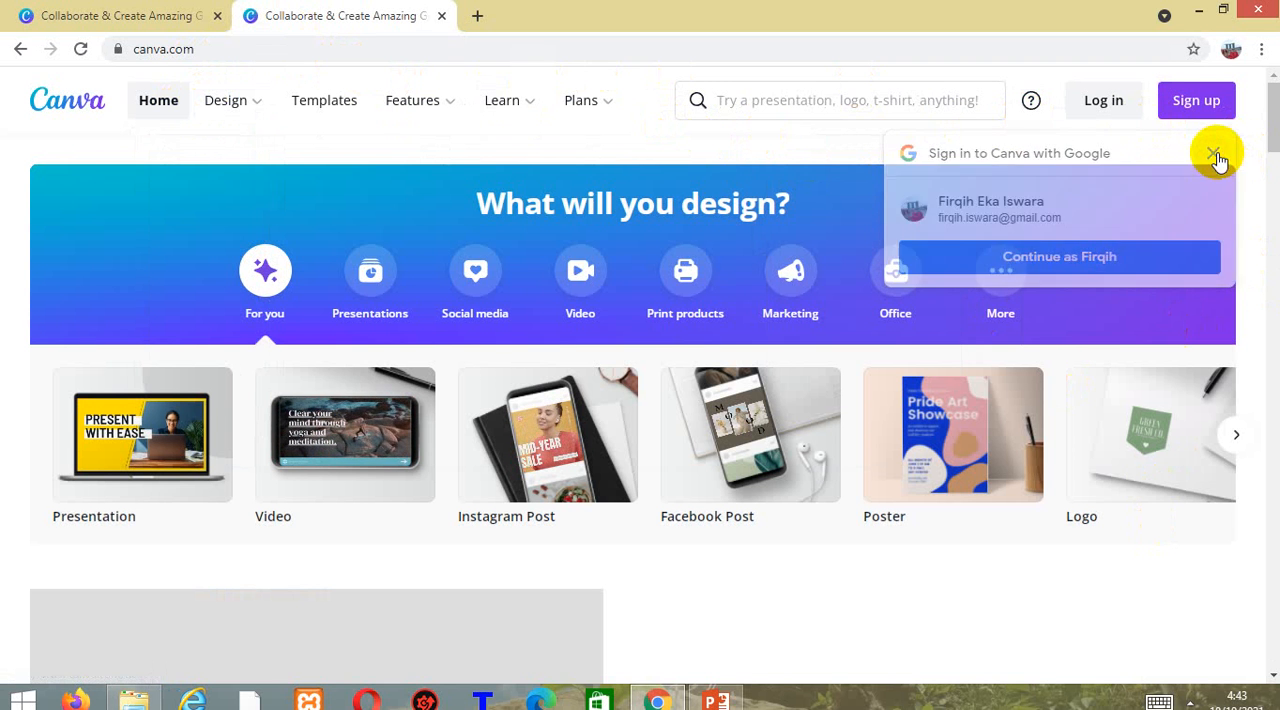
left_click(1110, 105)
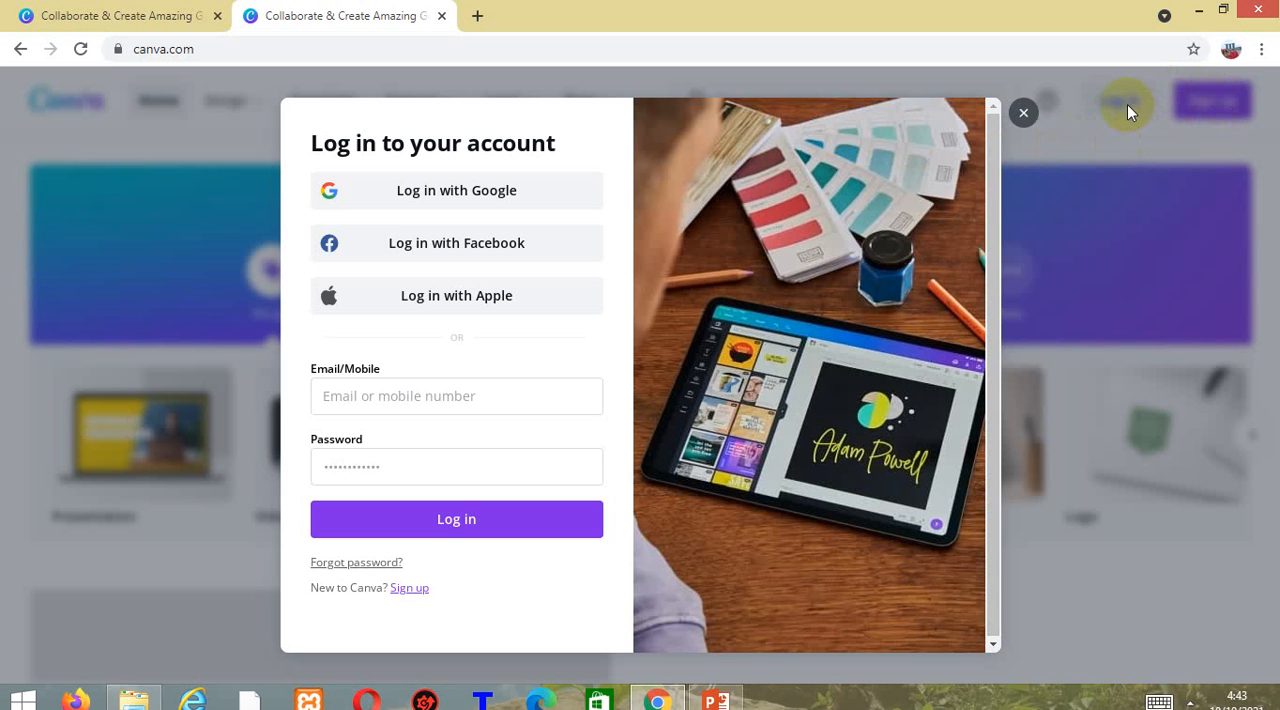
left_click(413, 201)
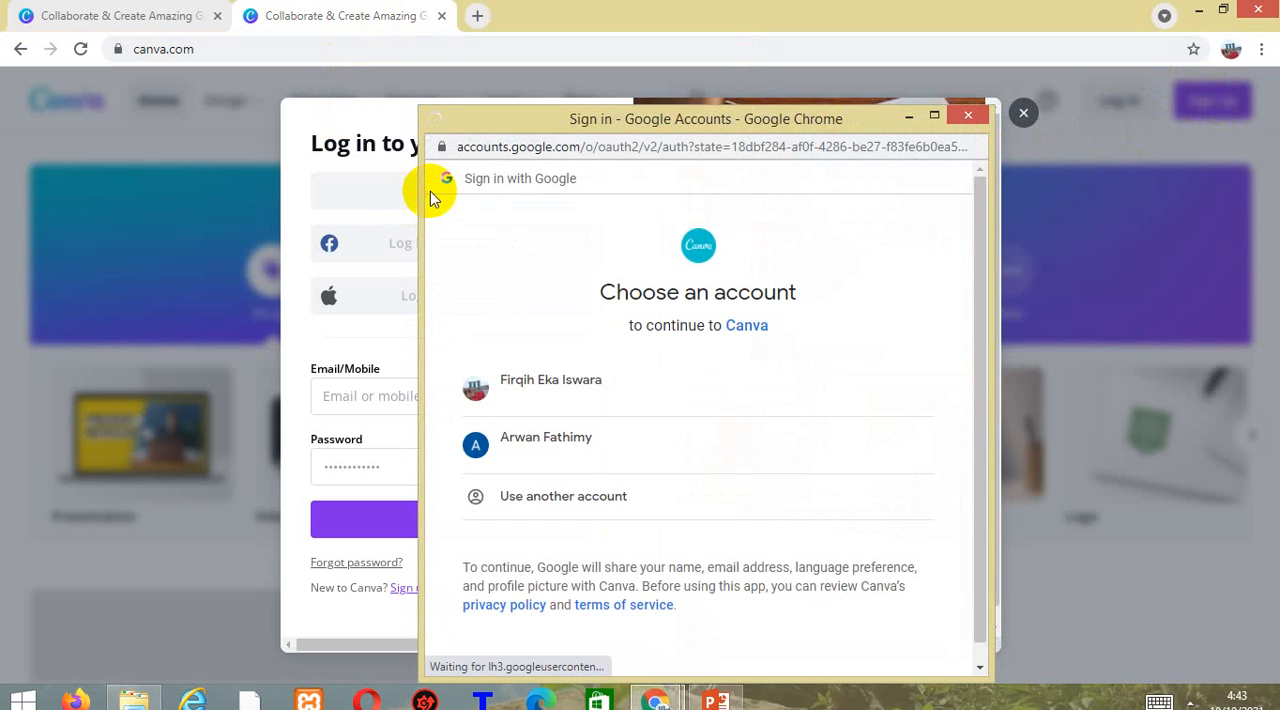
left_click(526, 390)
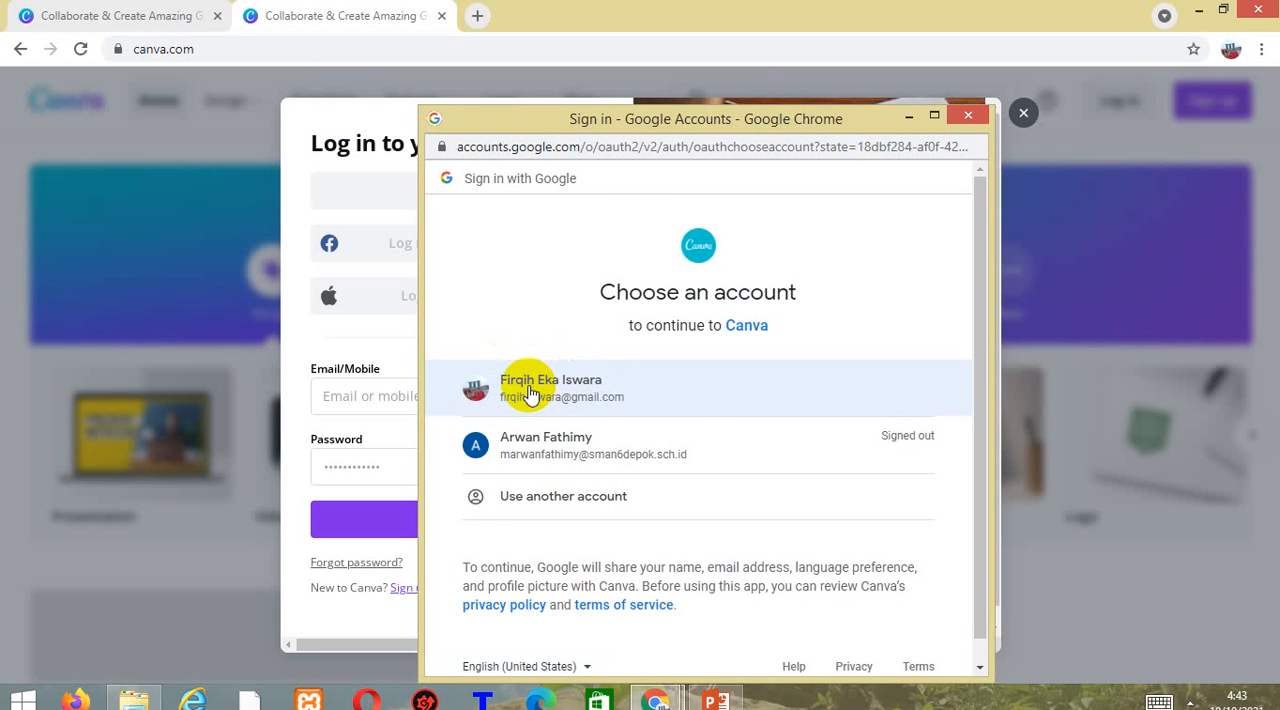
left_click(530, 392)
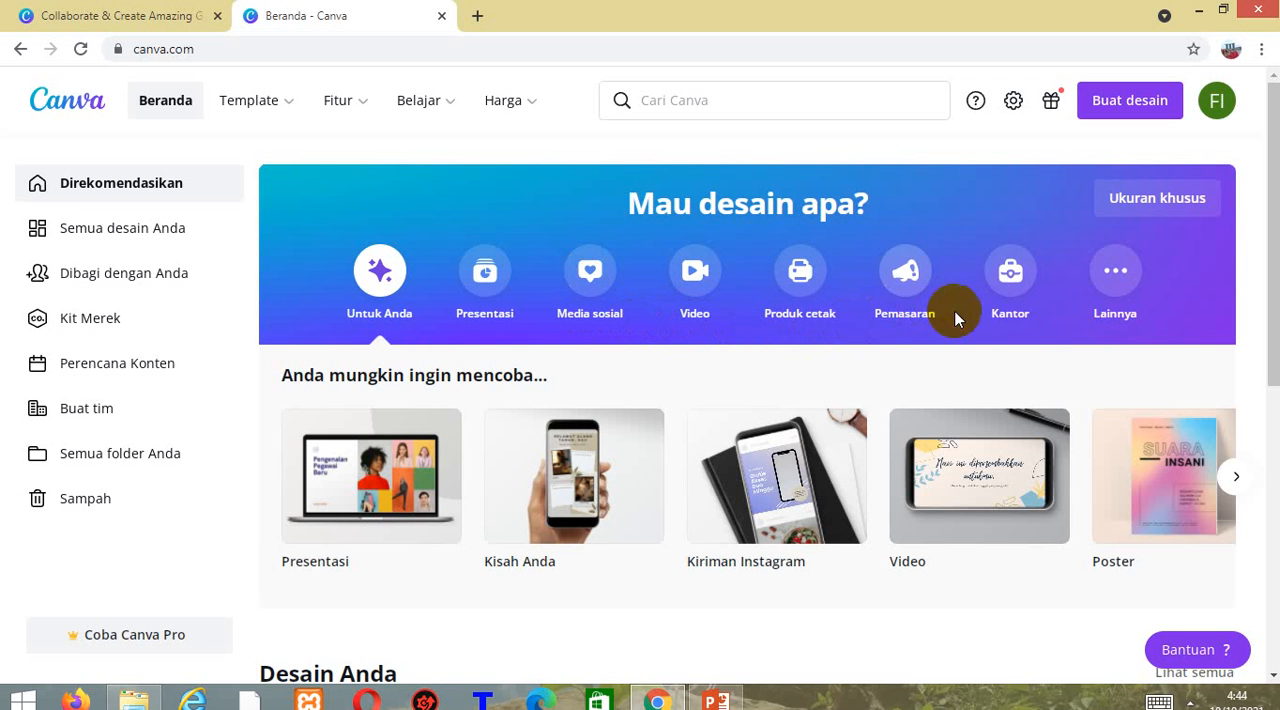
Browse the suggested design types and create a blank Iklan Instagram design from the Pemasaran category.
left_click(1237, 479)
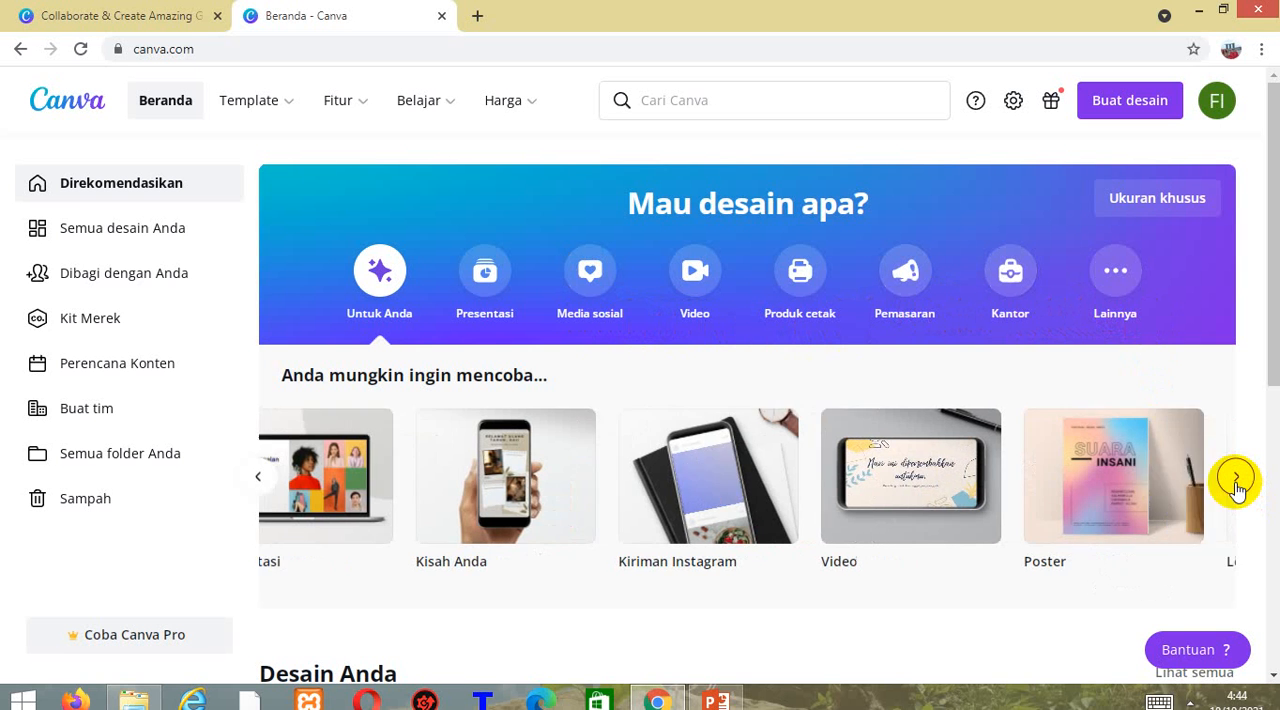
left_click(1237, 479)
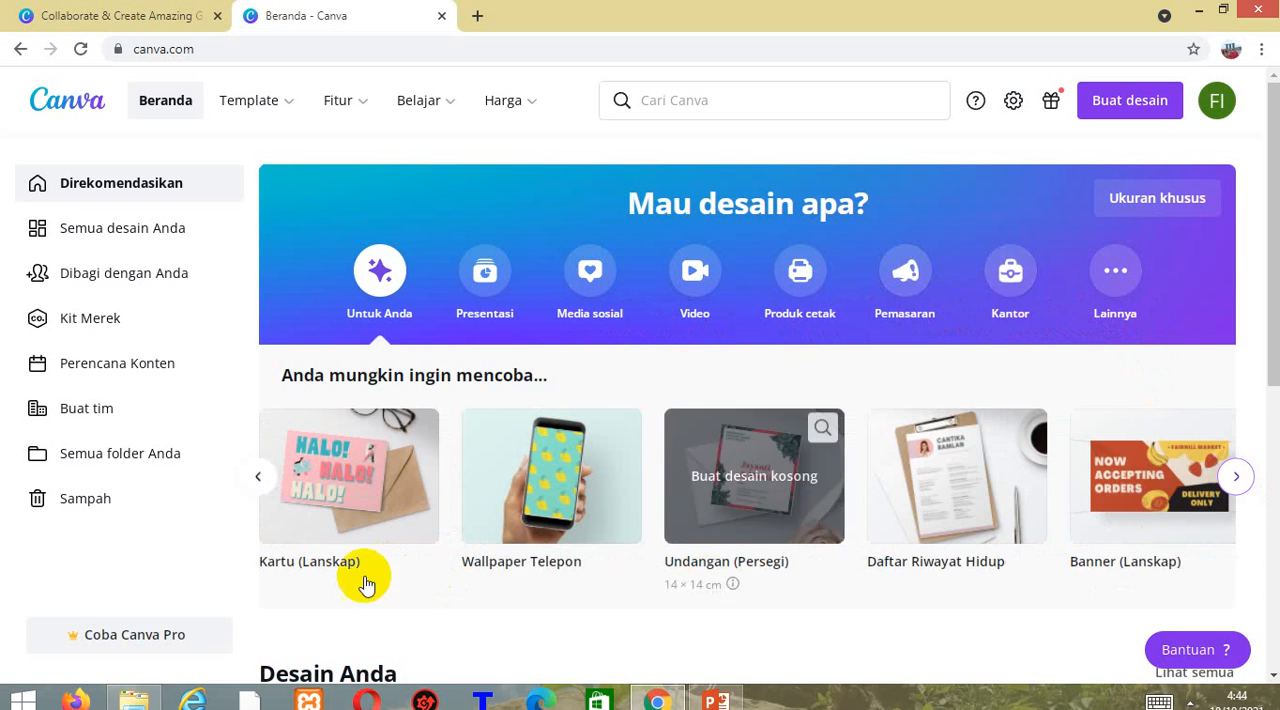
left_click(269, 494)
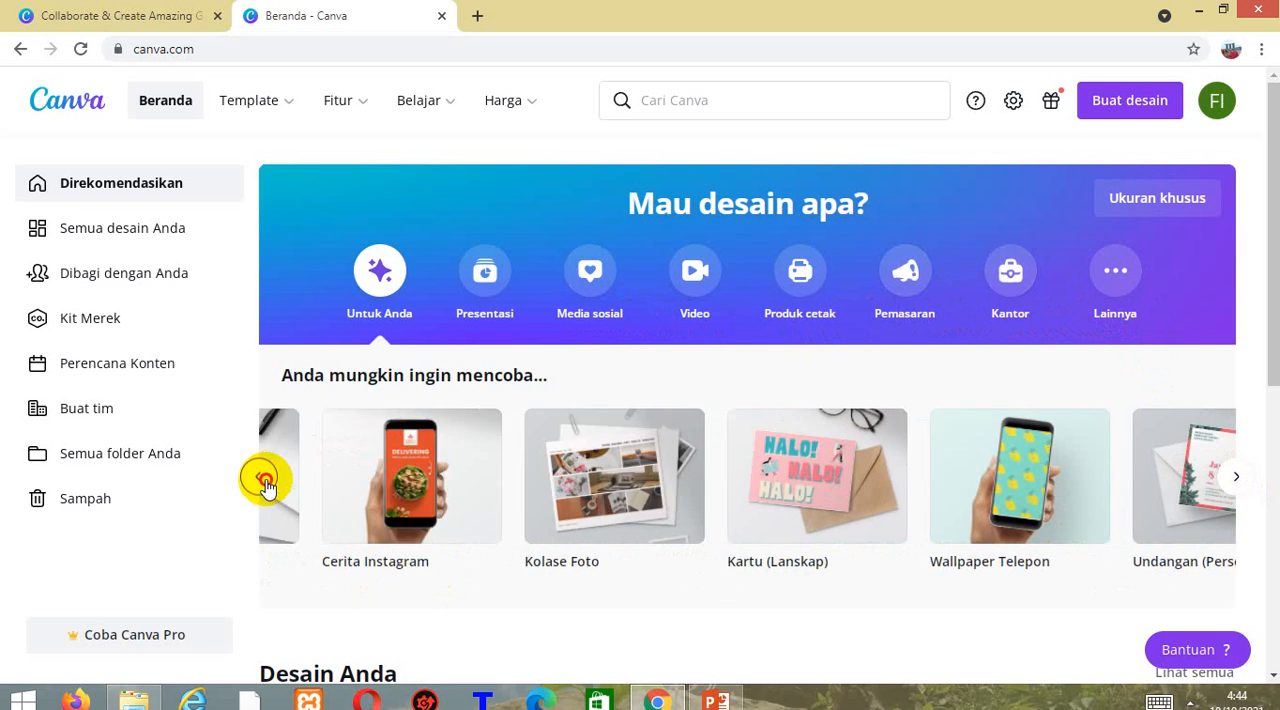
left_click(265, 482)
left_click(896, 291)
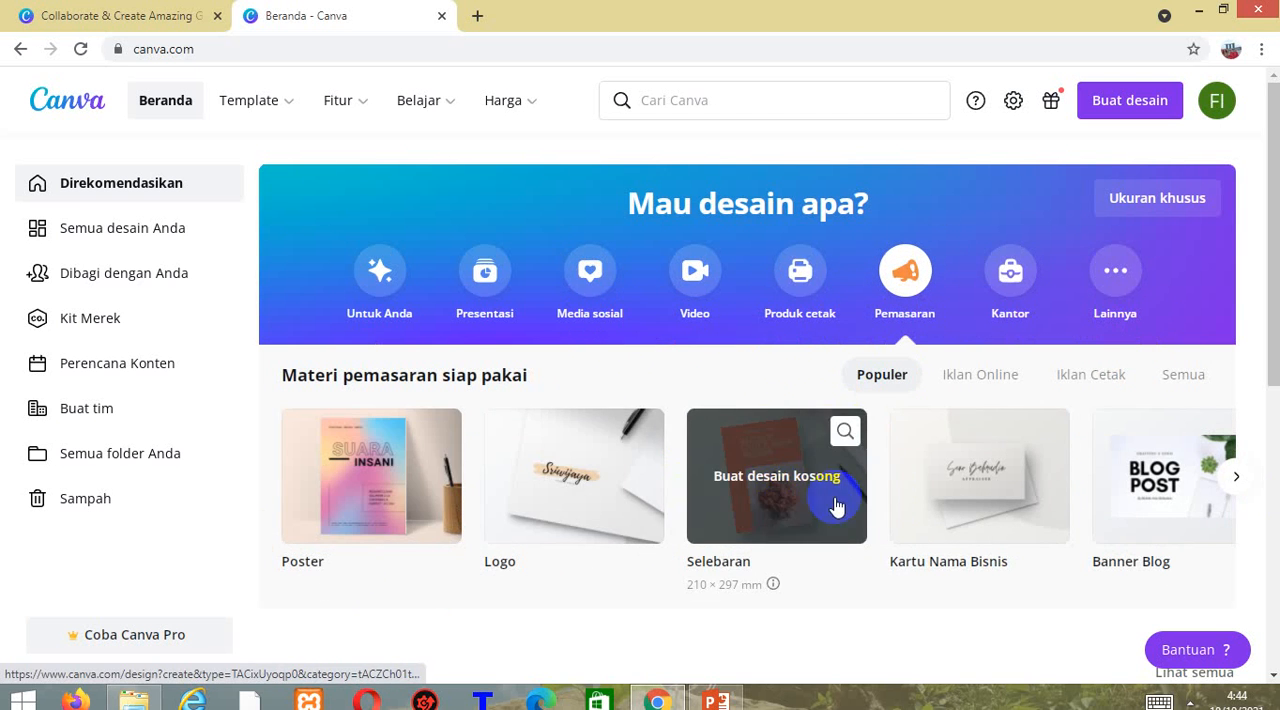
left_click(1231, 479)
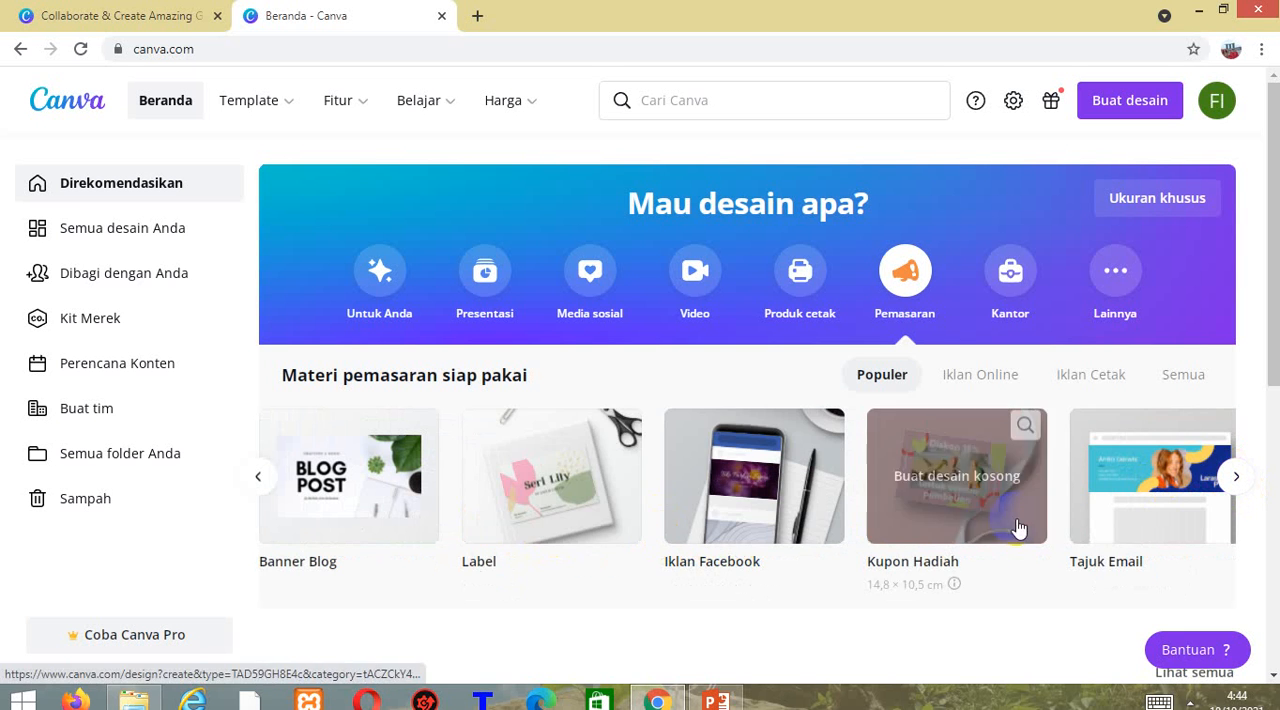
left_click(1233, 479)
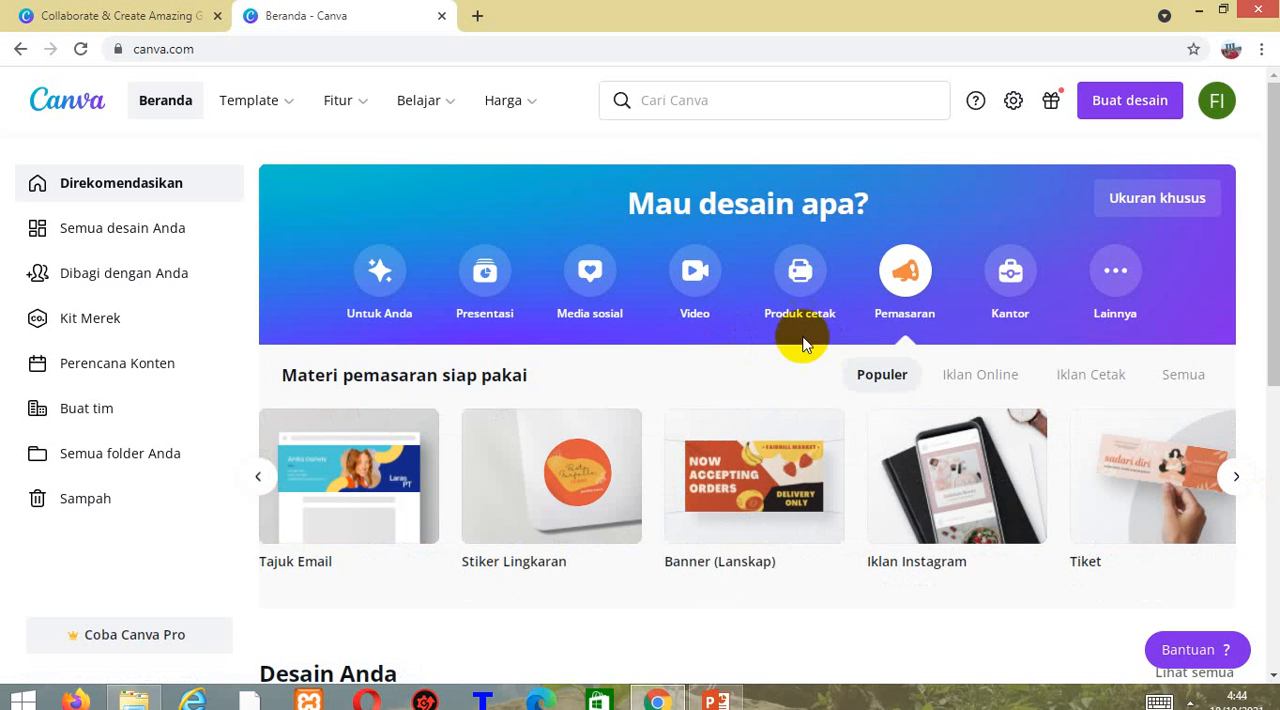
left_click(934, 448)
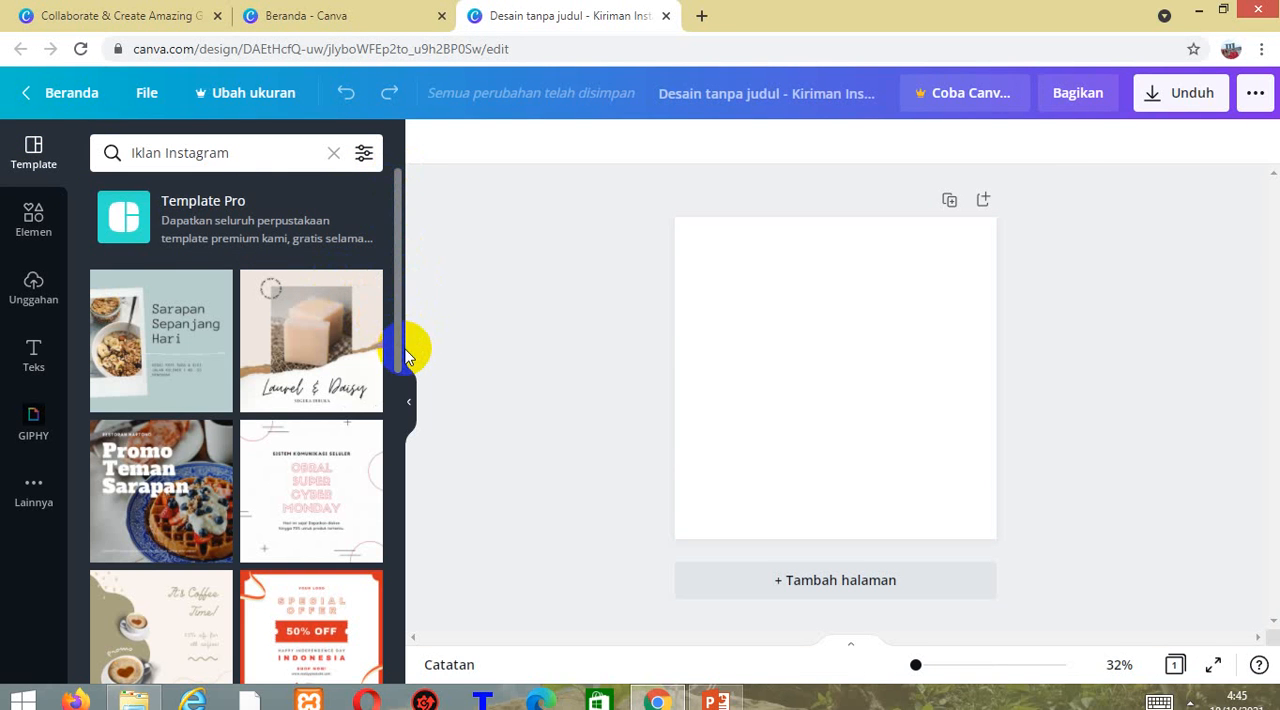
Look through the Iklan Instagram templates and apply the "Laurel & Daisy" template to the blank page.
left_click_drag(400, 357, 374, 636)
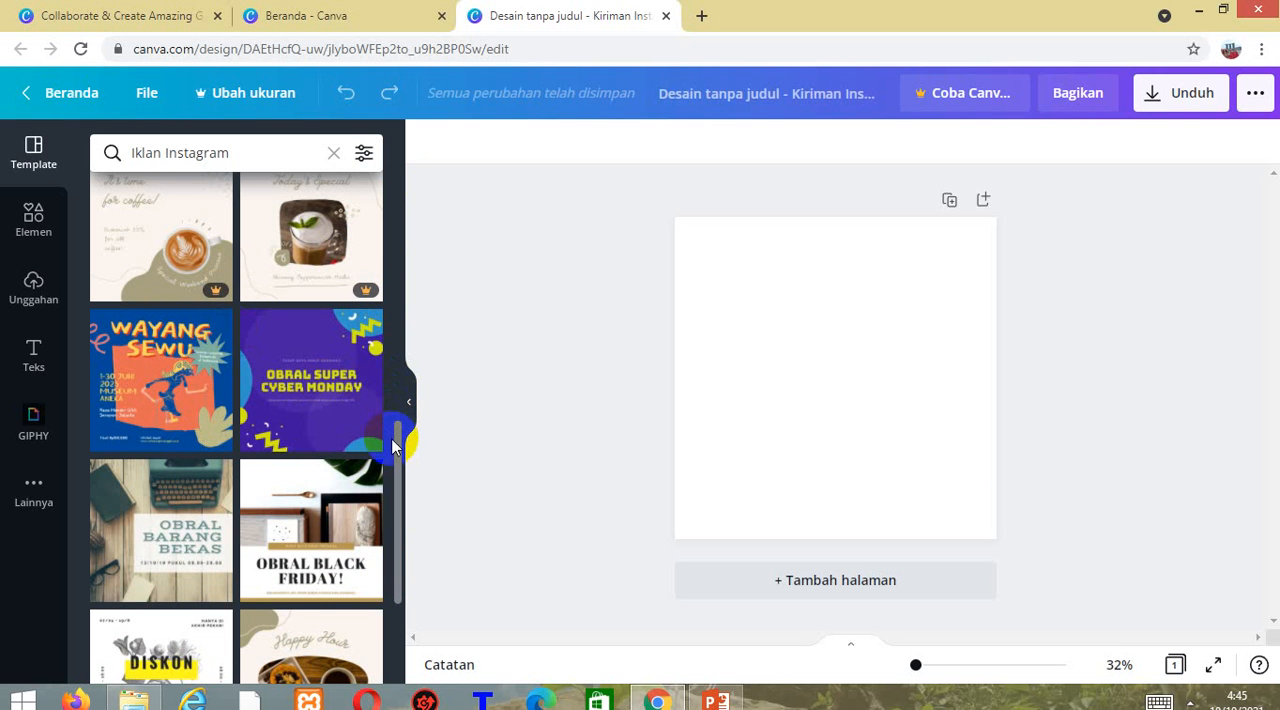
left_click_drag(397, 446, 400, 371)
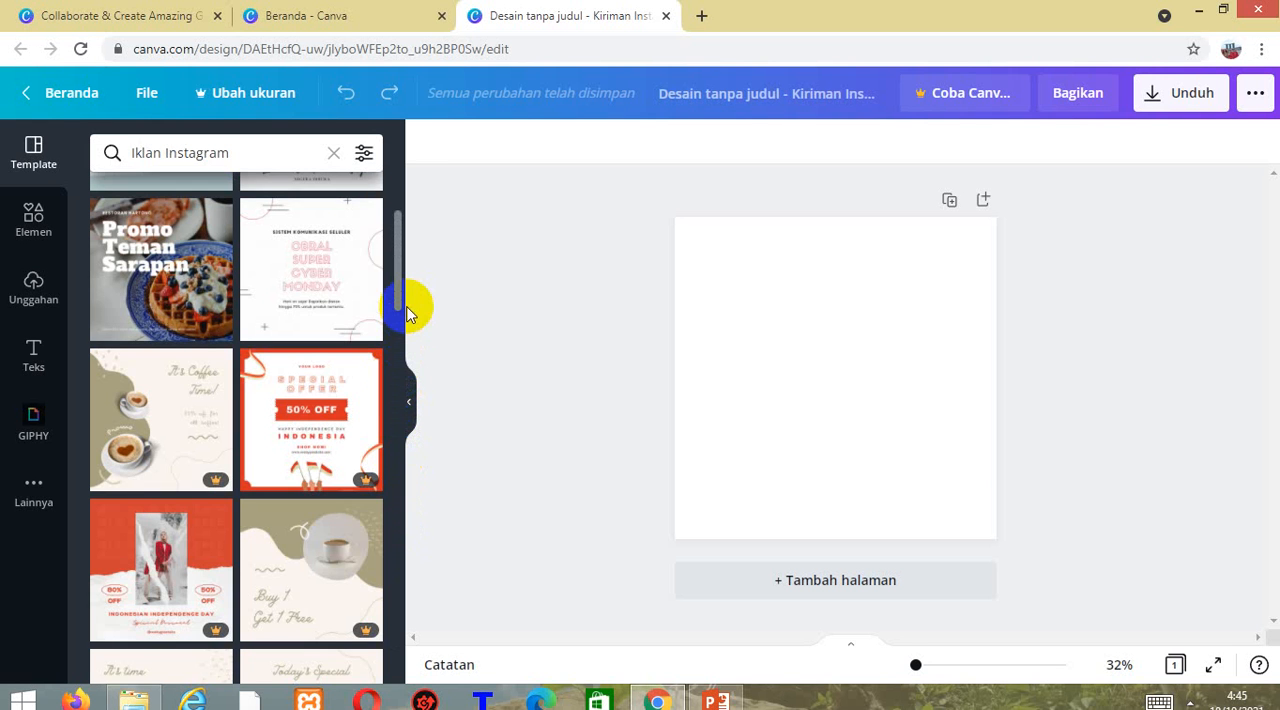
left_click_drag(393, 265, 402, 244)
left_click(318, 248)
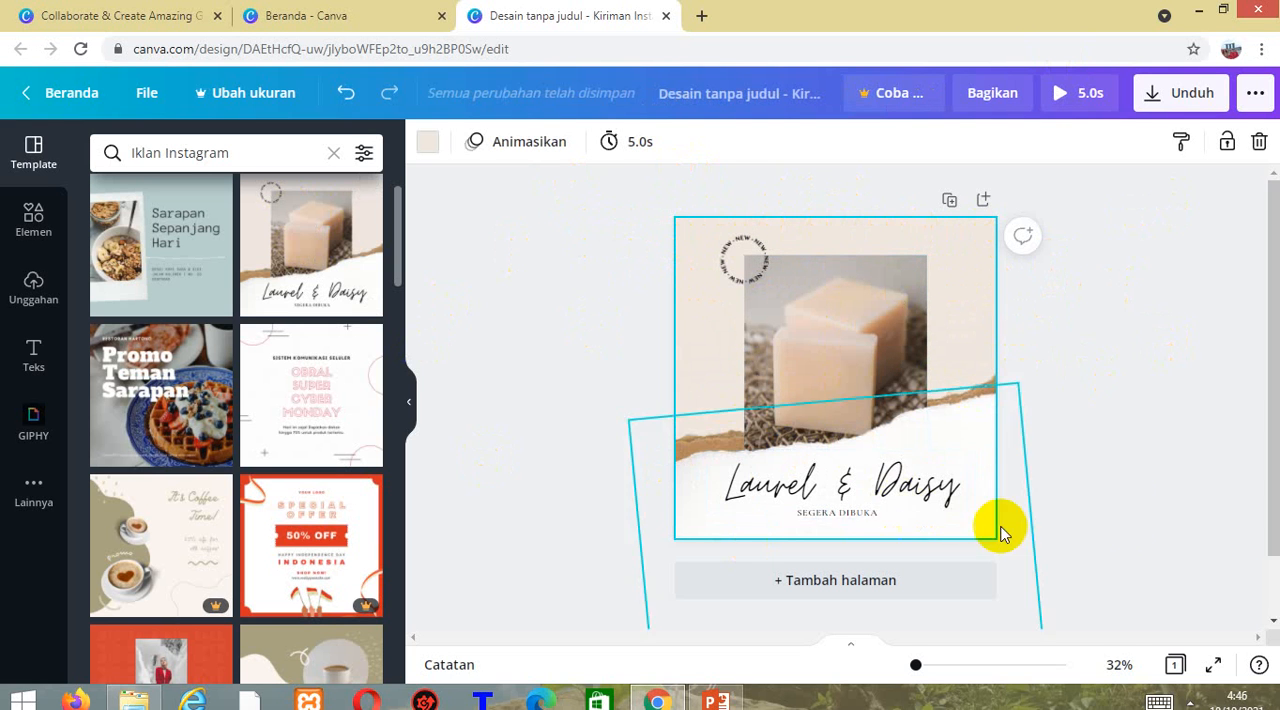
Delete the soap photo from the centre of the Laurel & Daisy design.
left_click(854, 310)
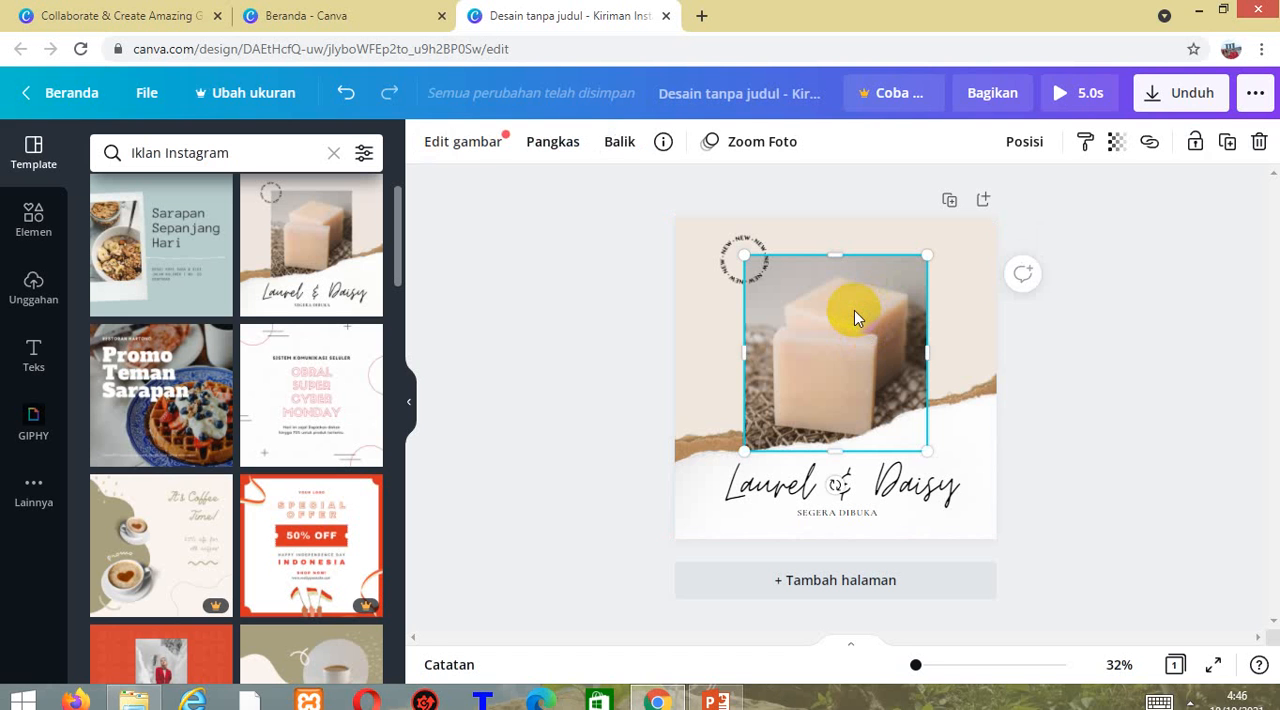
right_click(854, 310)
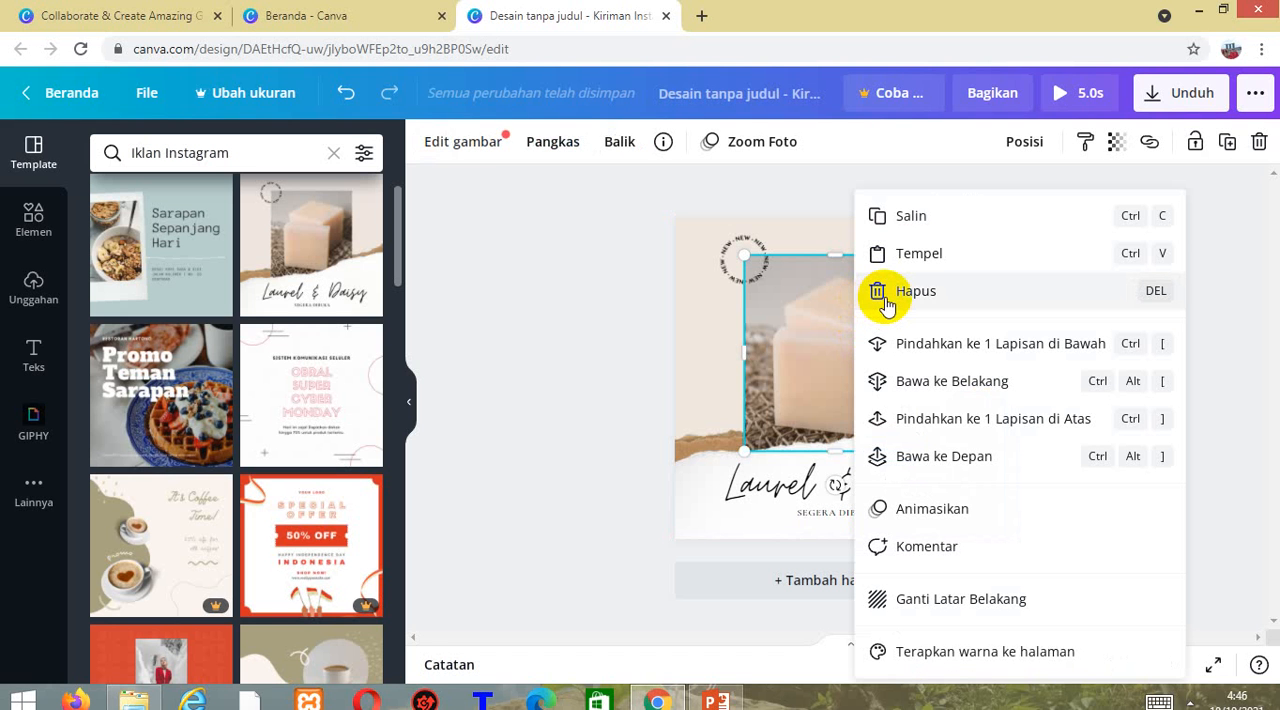
left_click(885, 295)
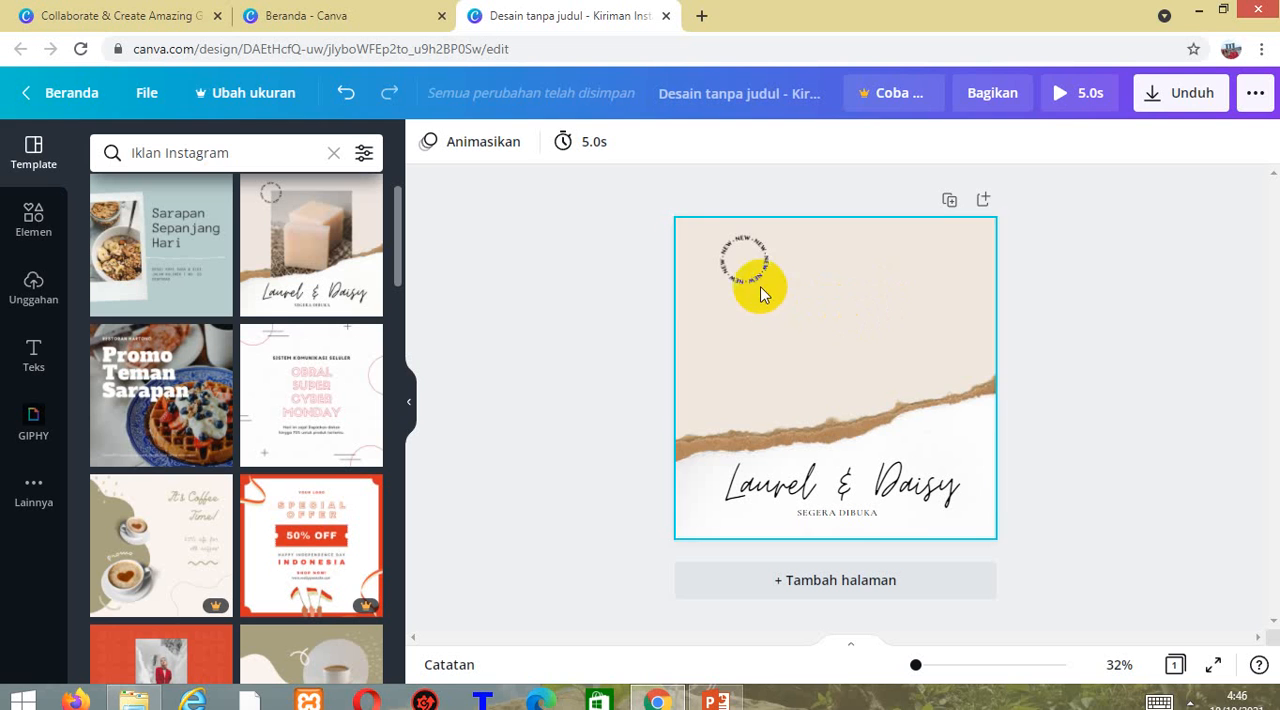
Look through the additional Canva apps and the available elements, including shapes, graphics, photos, videos and audio.
left_click(40, 300)
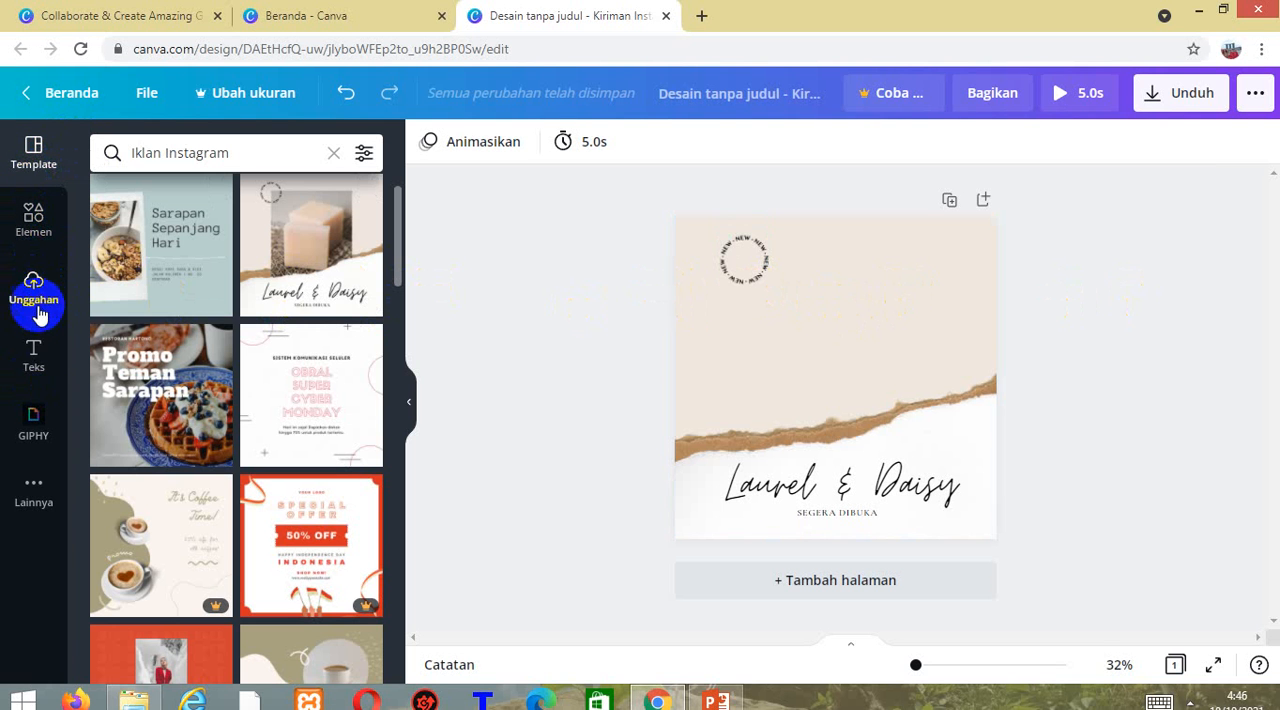
left_click(33, 502)
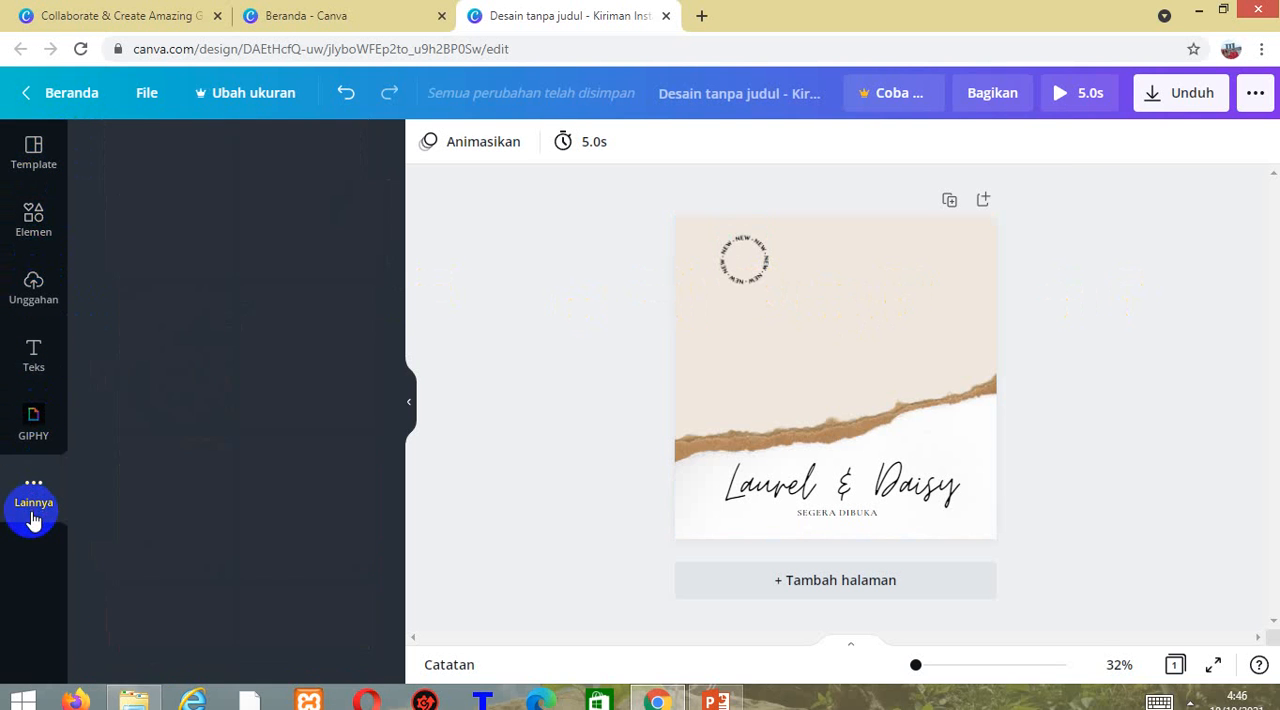
left_click(35, 175)
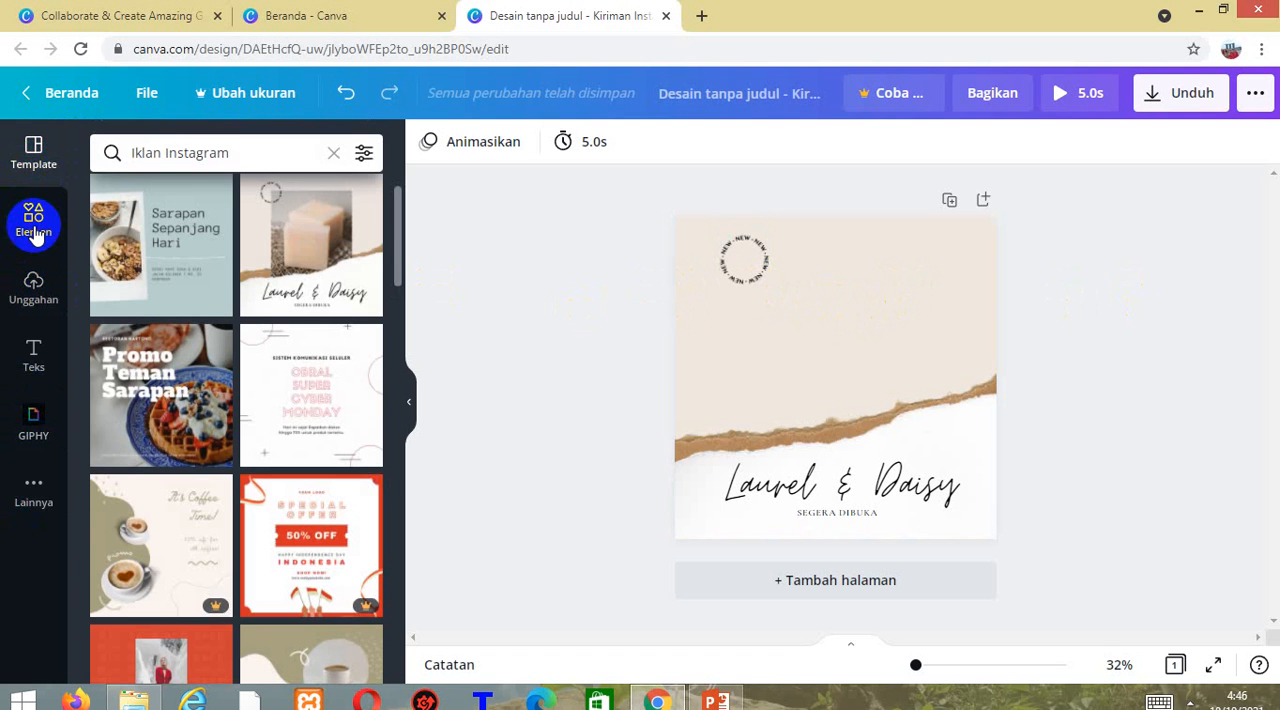
left_click(35, 233)
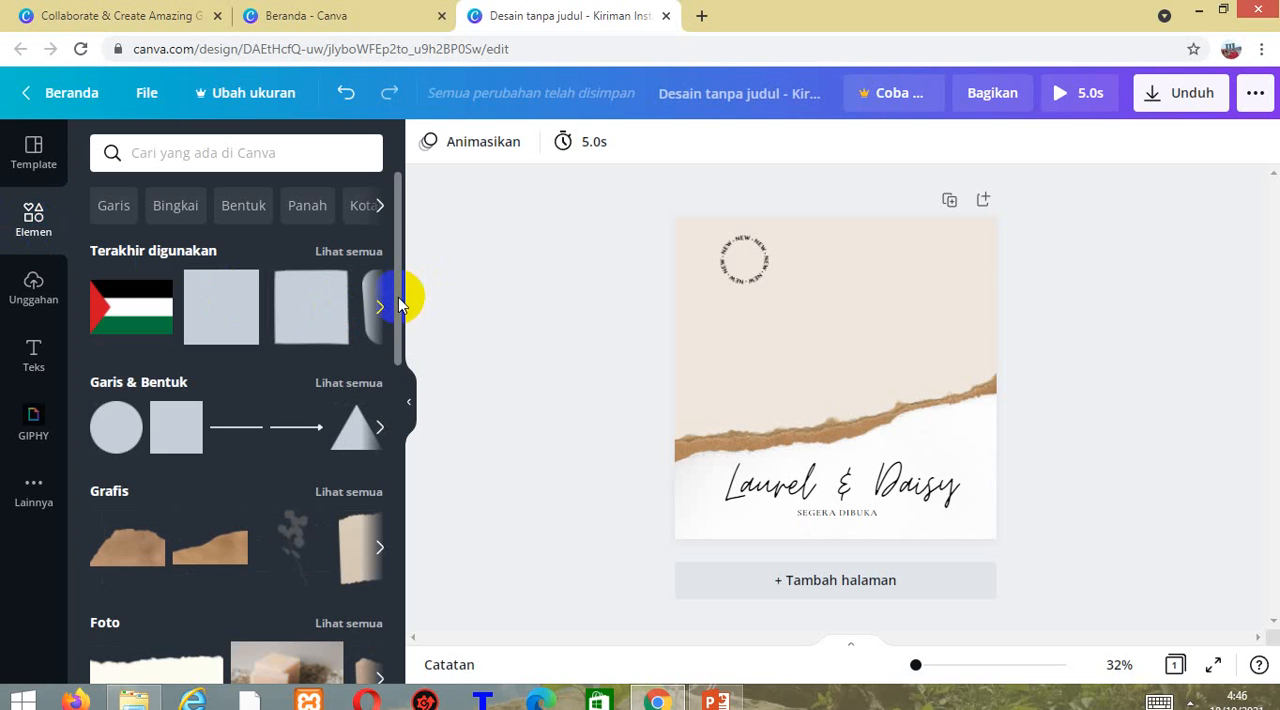
left_click_drag(398, 305, 387, 413)
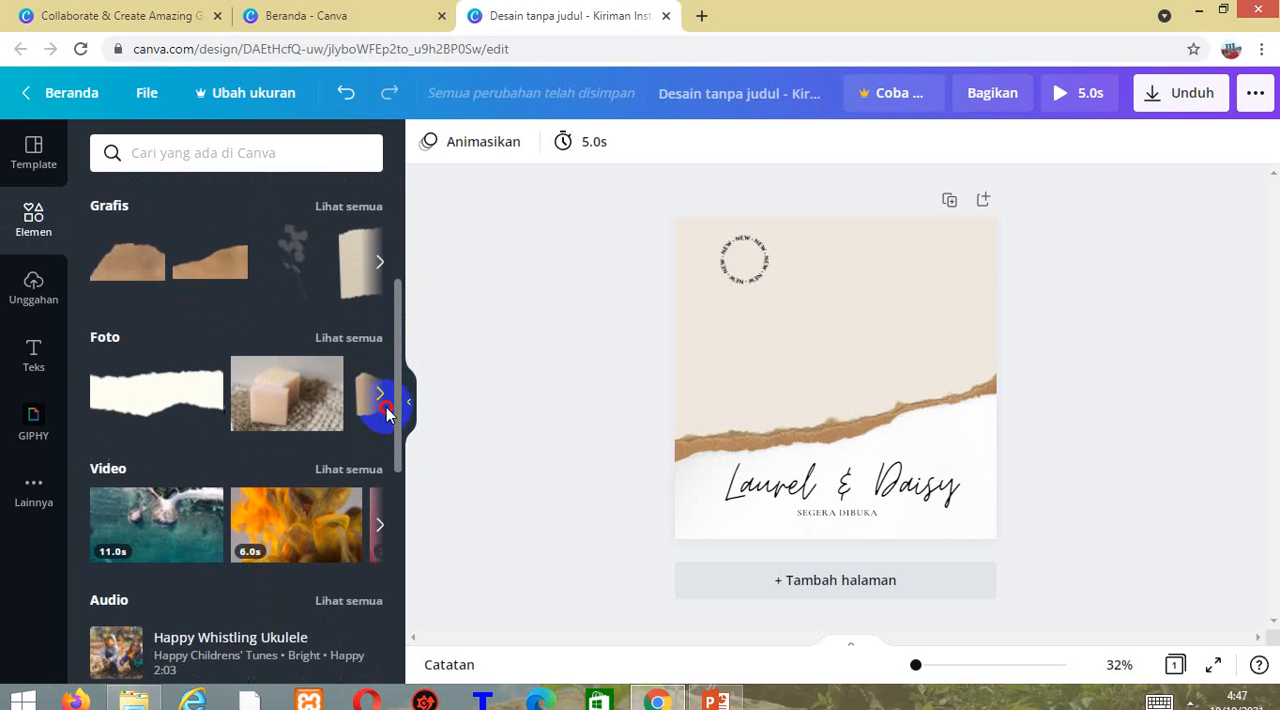
scroll(385, 415, "down", 2)
scroll(383, 428, "up", 5)
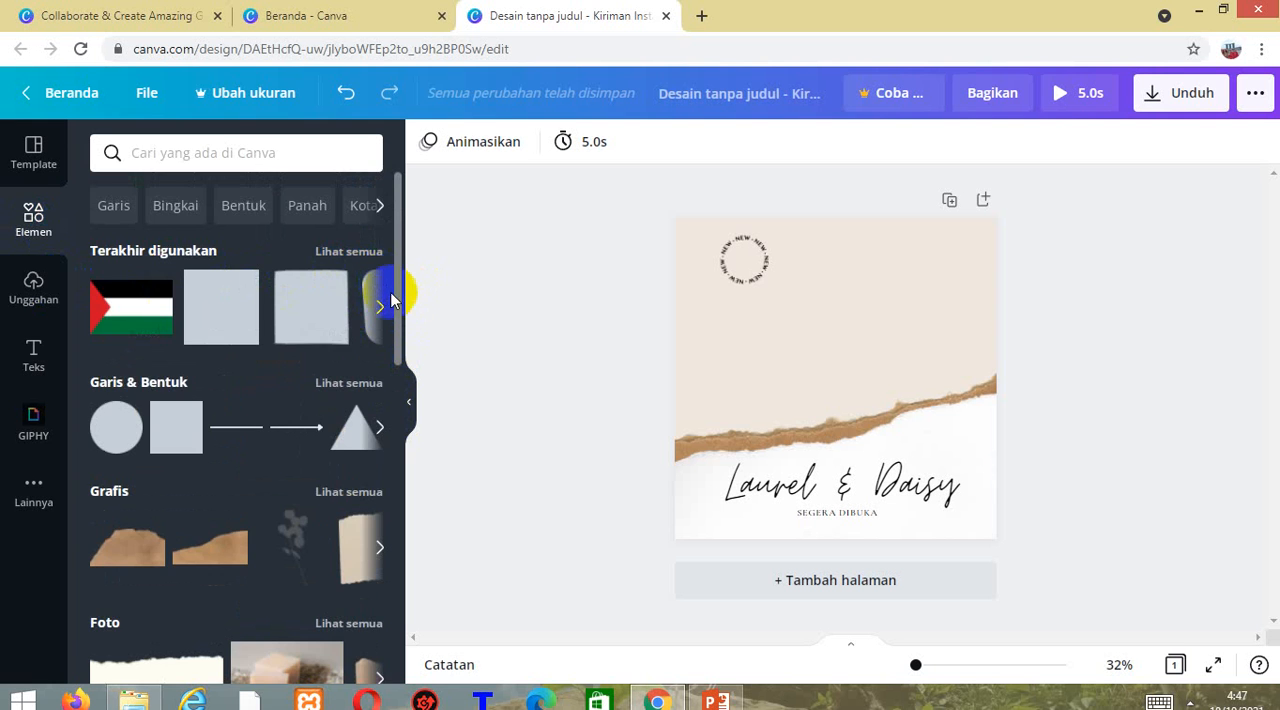
left_click_drag(392, 299, 409, 480)
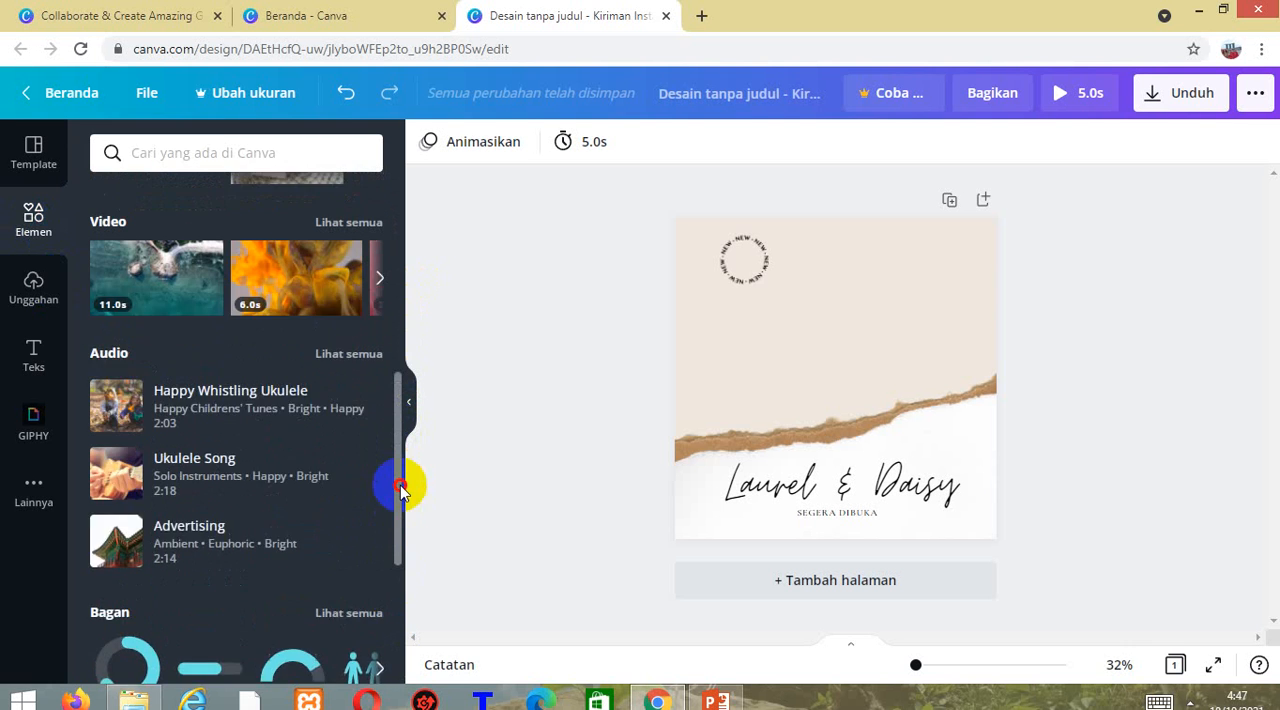
Review the uploaded media, text styles, GIPHY animations and app integrations, and return to the Iklan Instagram templates.
left_click(48, 305)
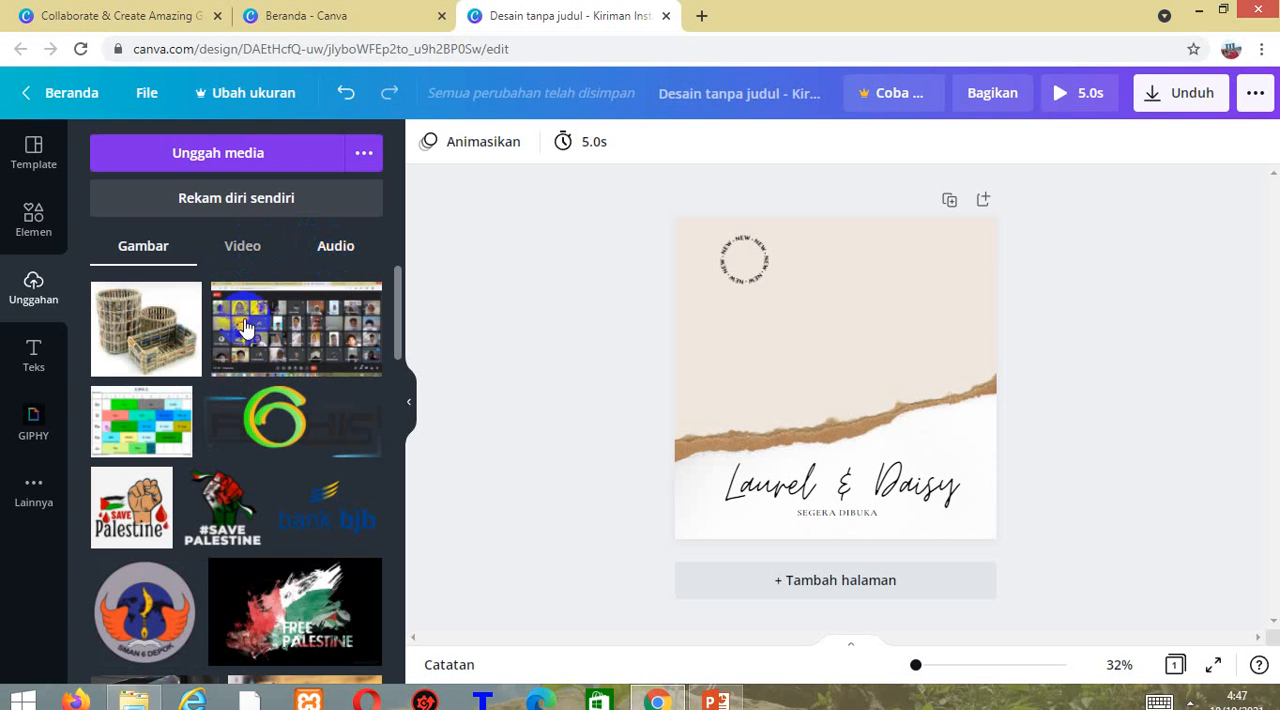
left_click(22, 362)
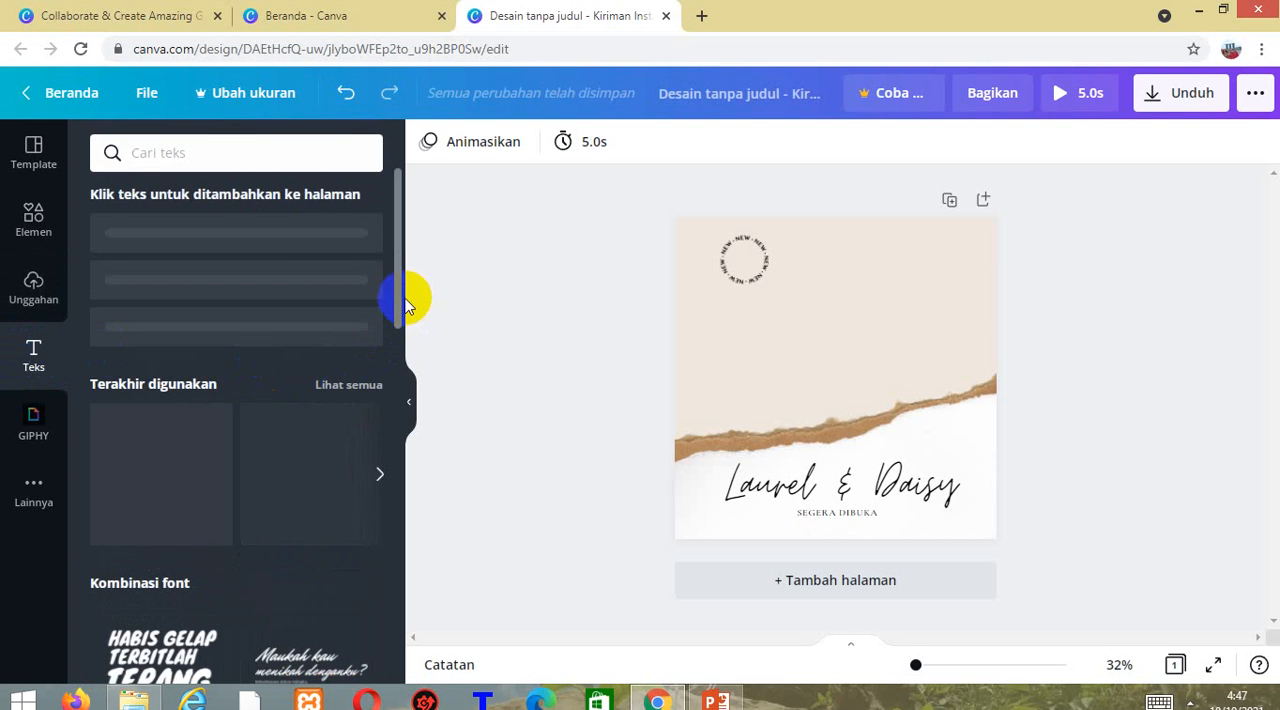
left_click_drag(393, 303, 397, 335)
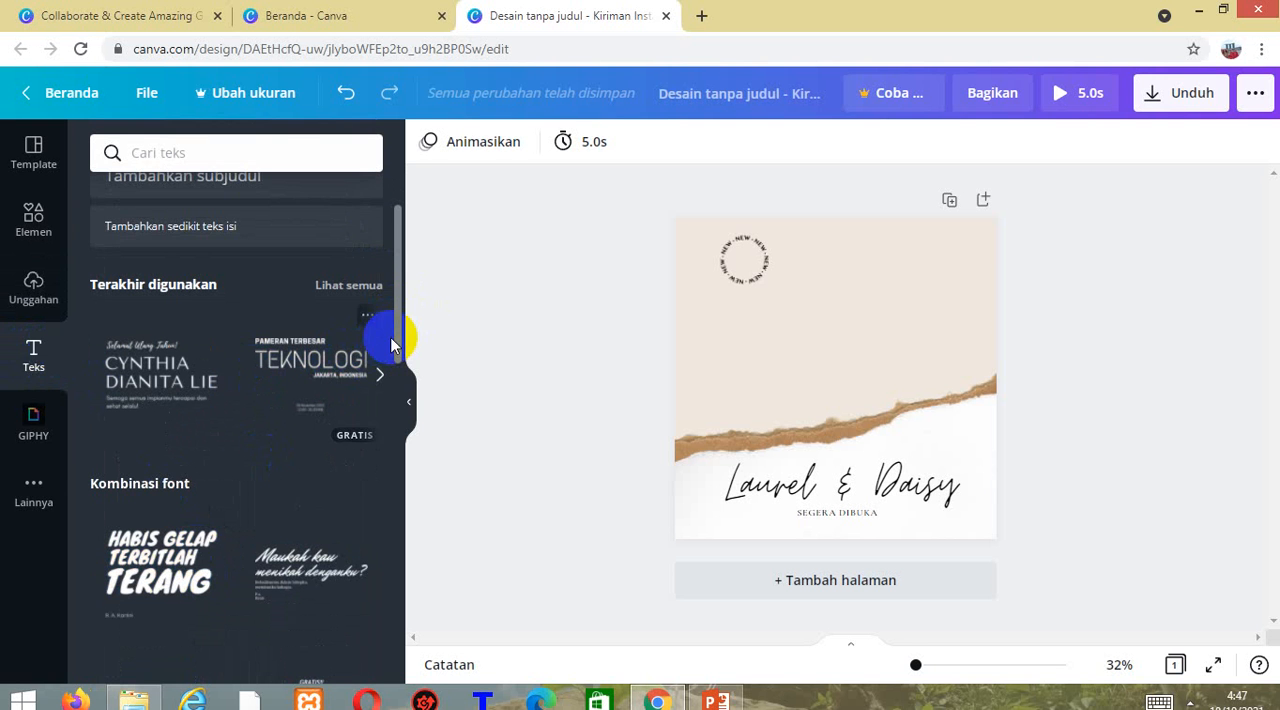
left_click_drag(399, 342, 400, 518)
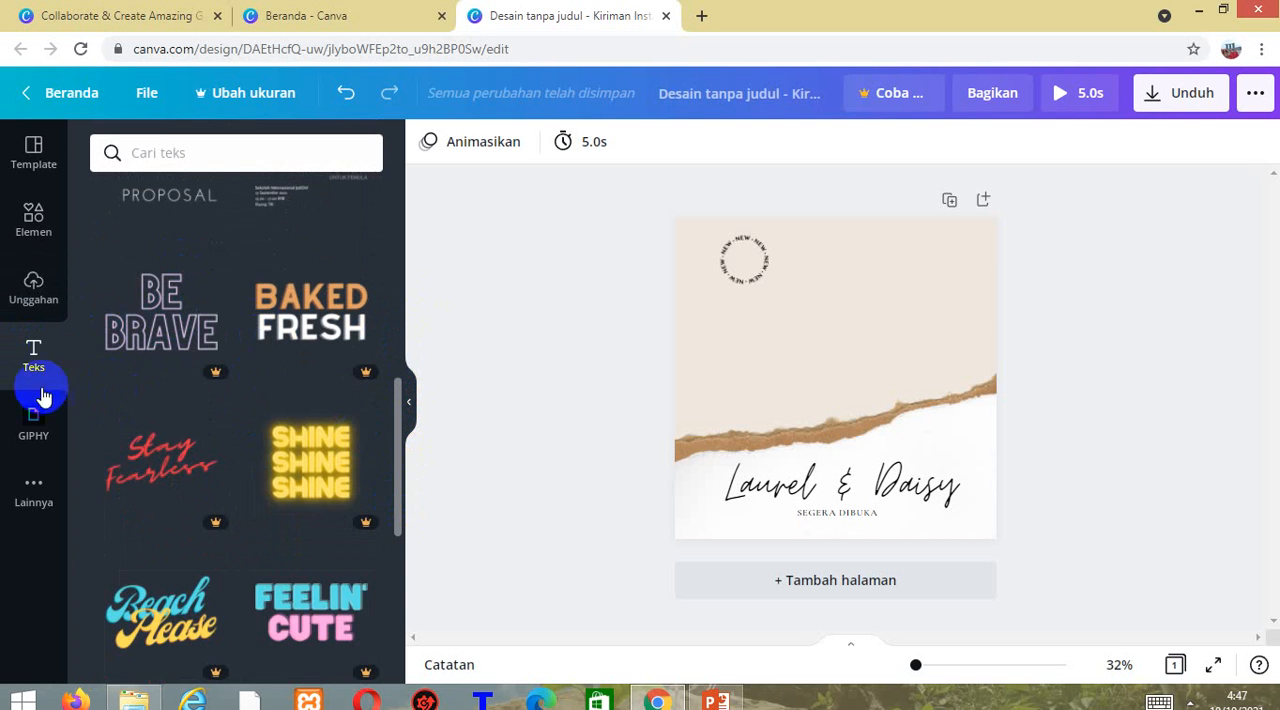
left_click(33, 425)
left_click(35, 495)
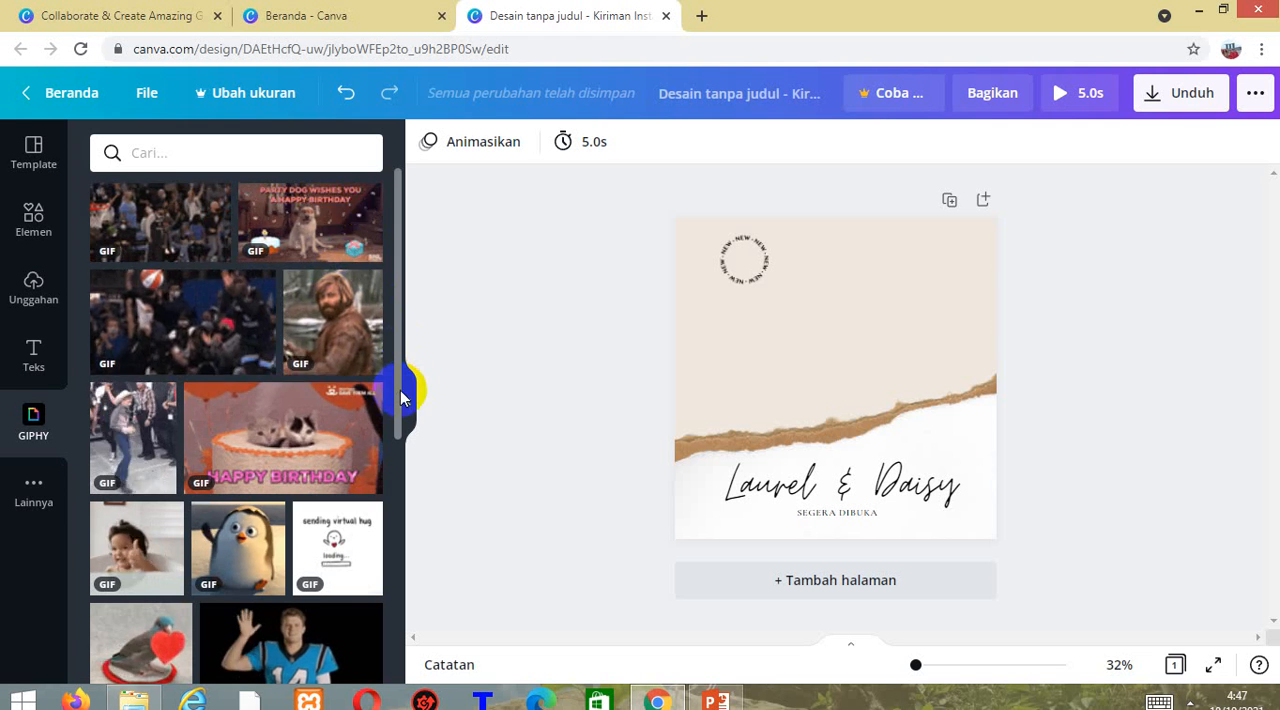
left_click_drag(397, 388, 392, 344)
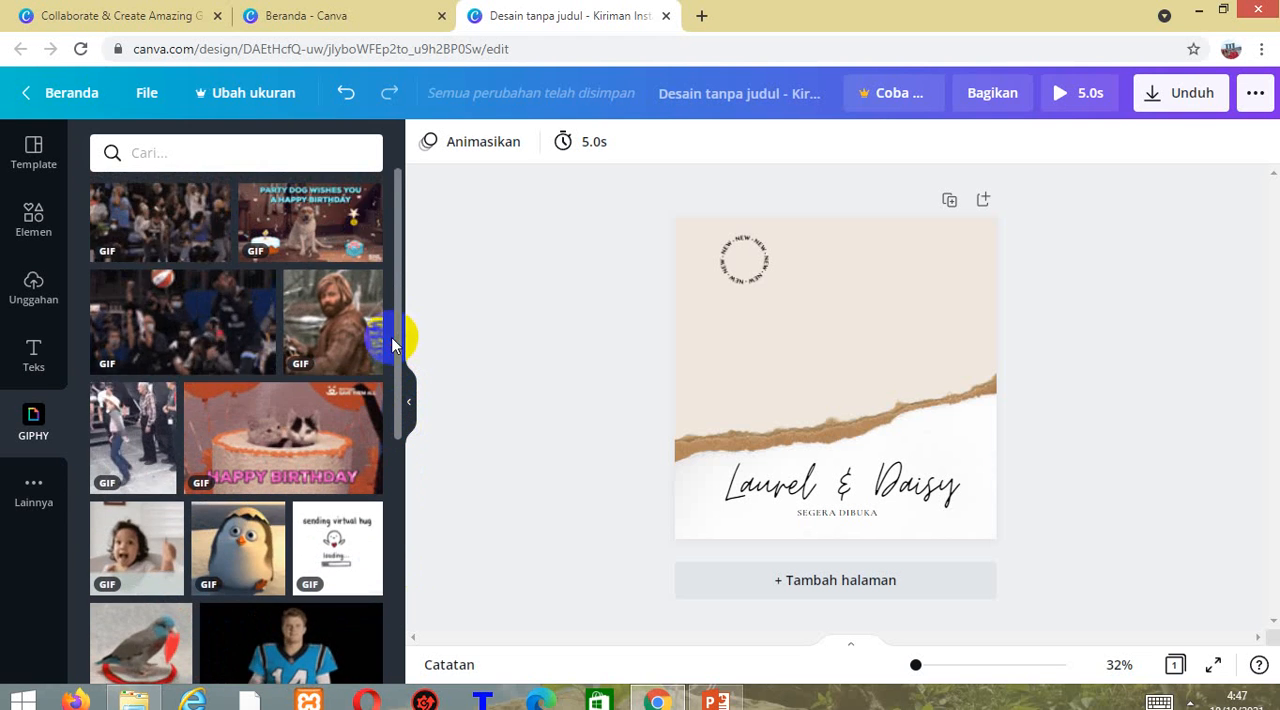
left_click(34, 488)
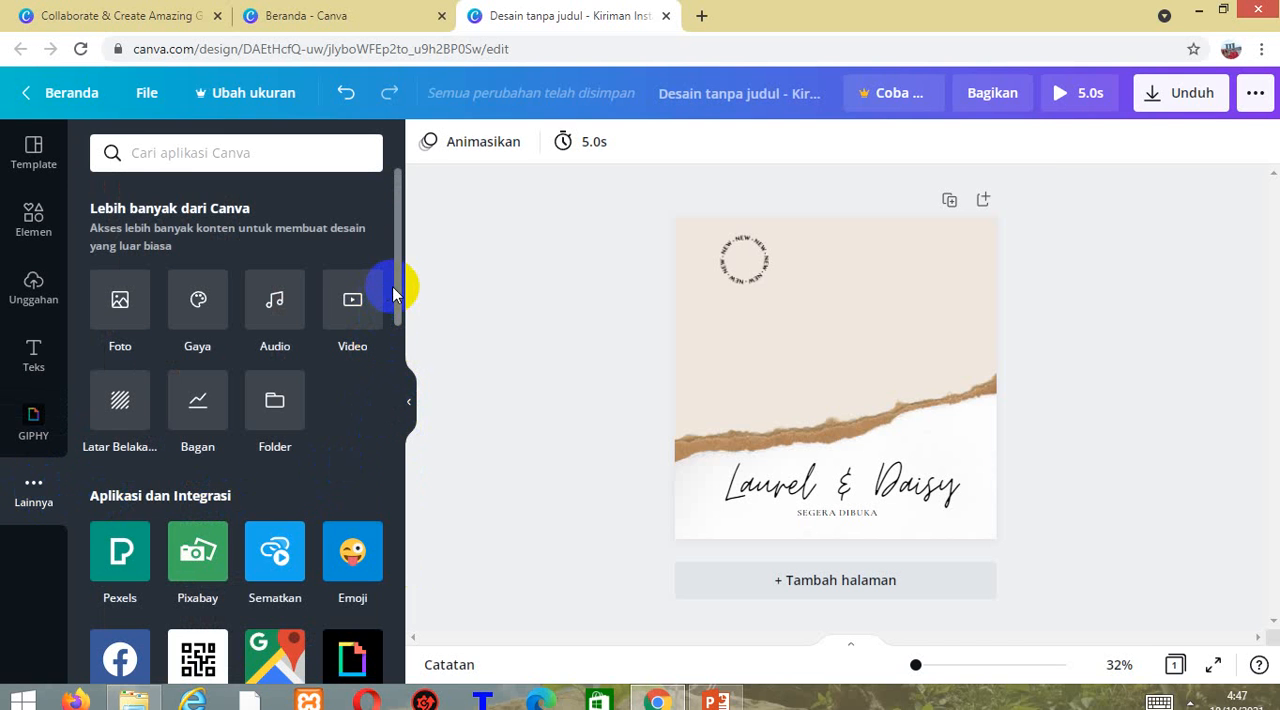
scroll(394, 340, "down", 2)
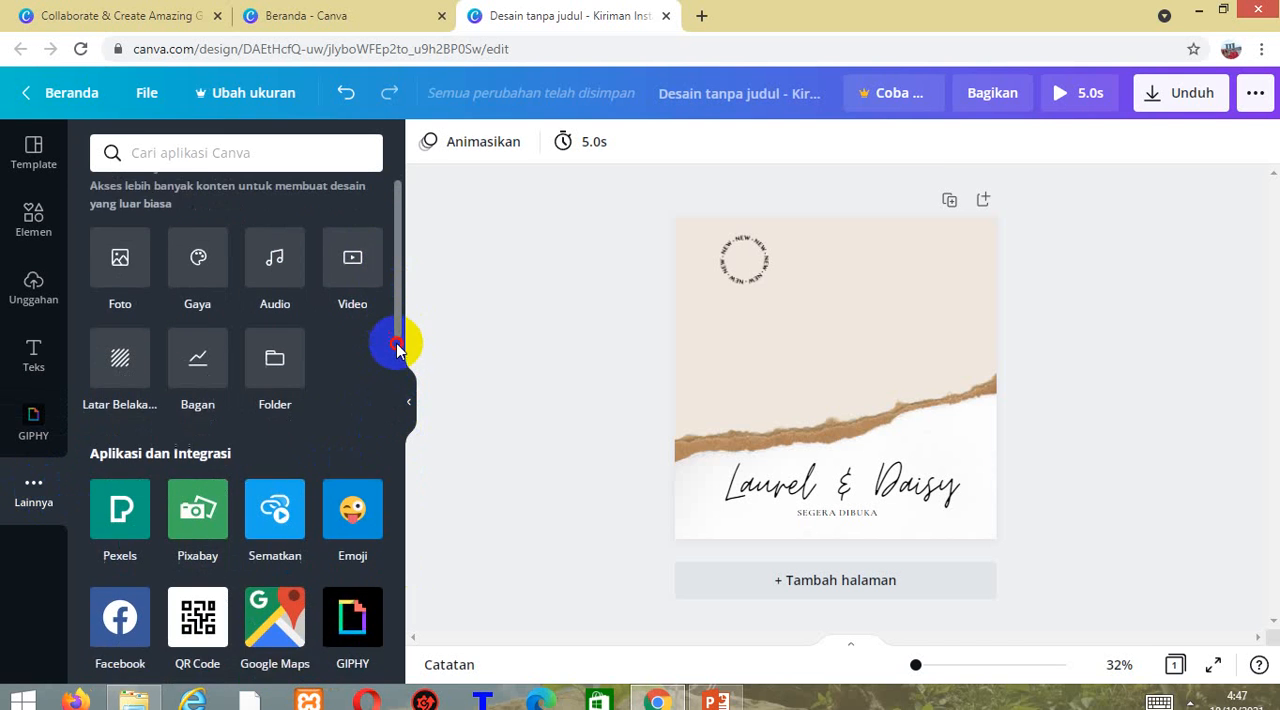
scroll(400, 360, "up", 2)
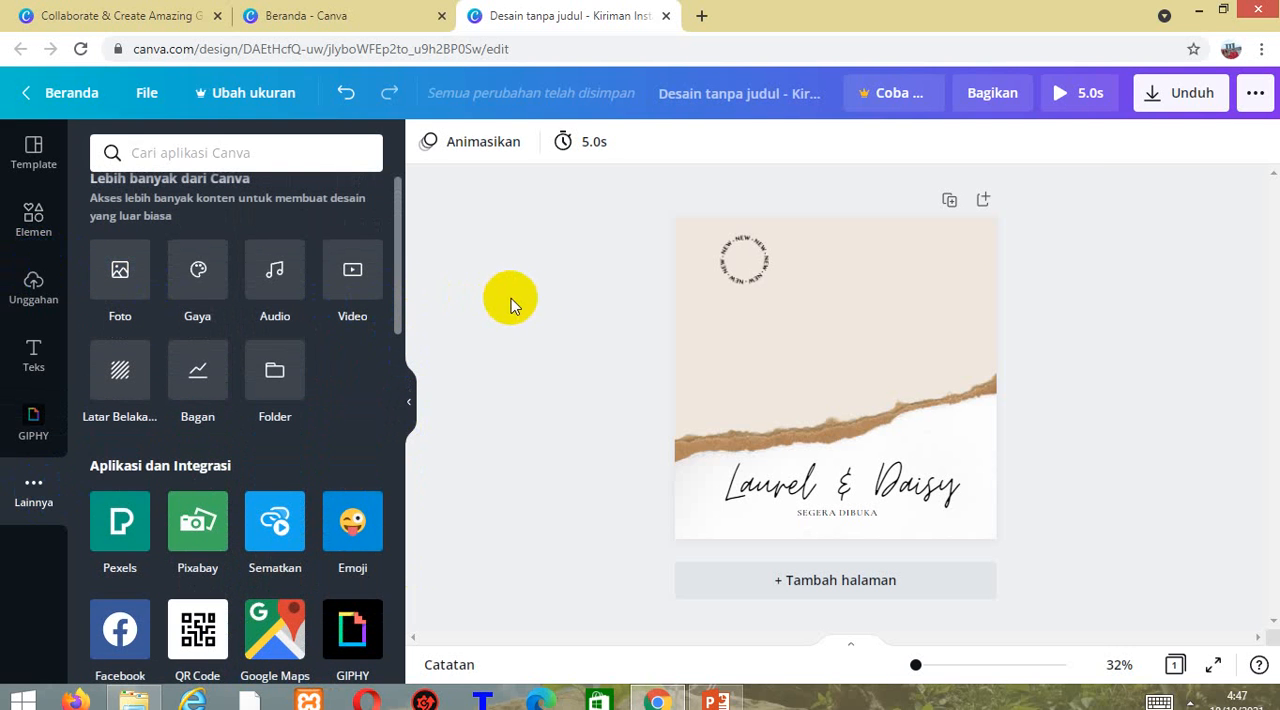
left_click(34, 158)
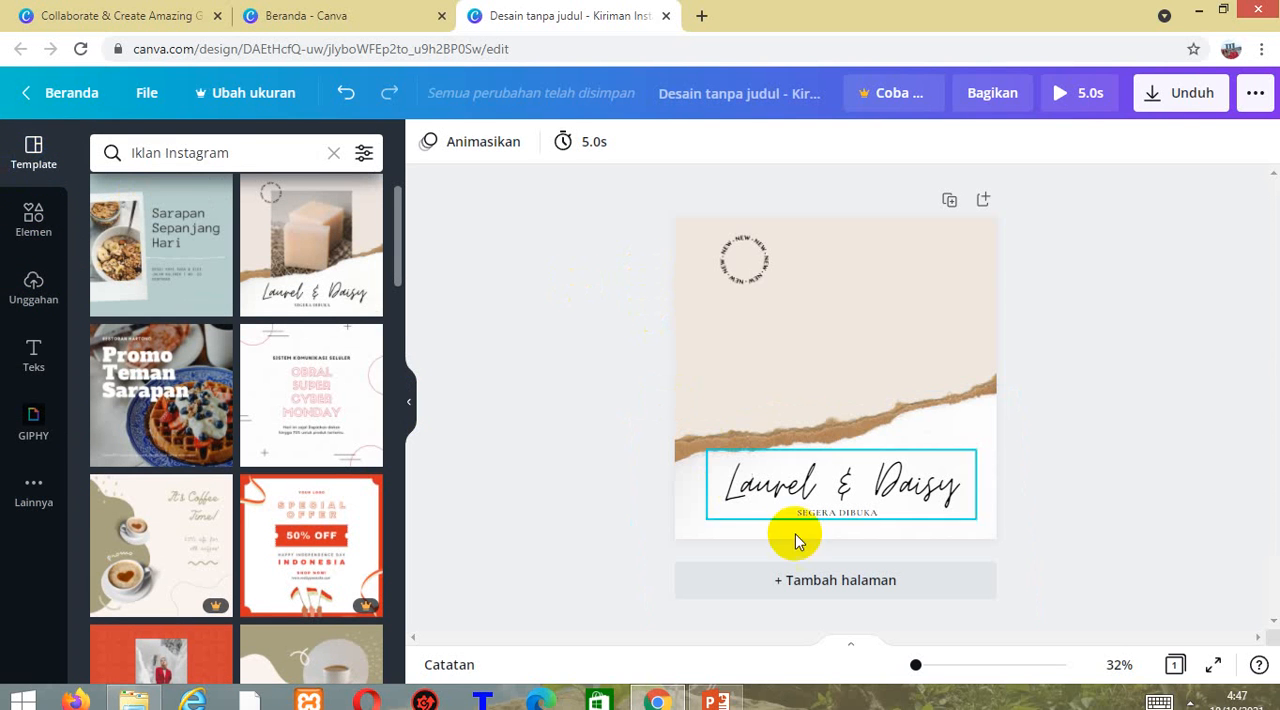
Play the 5-second preview of the design and close it.
left_click(1083, 100)
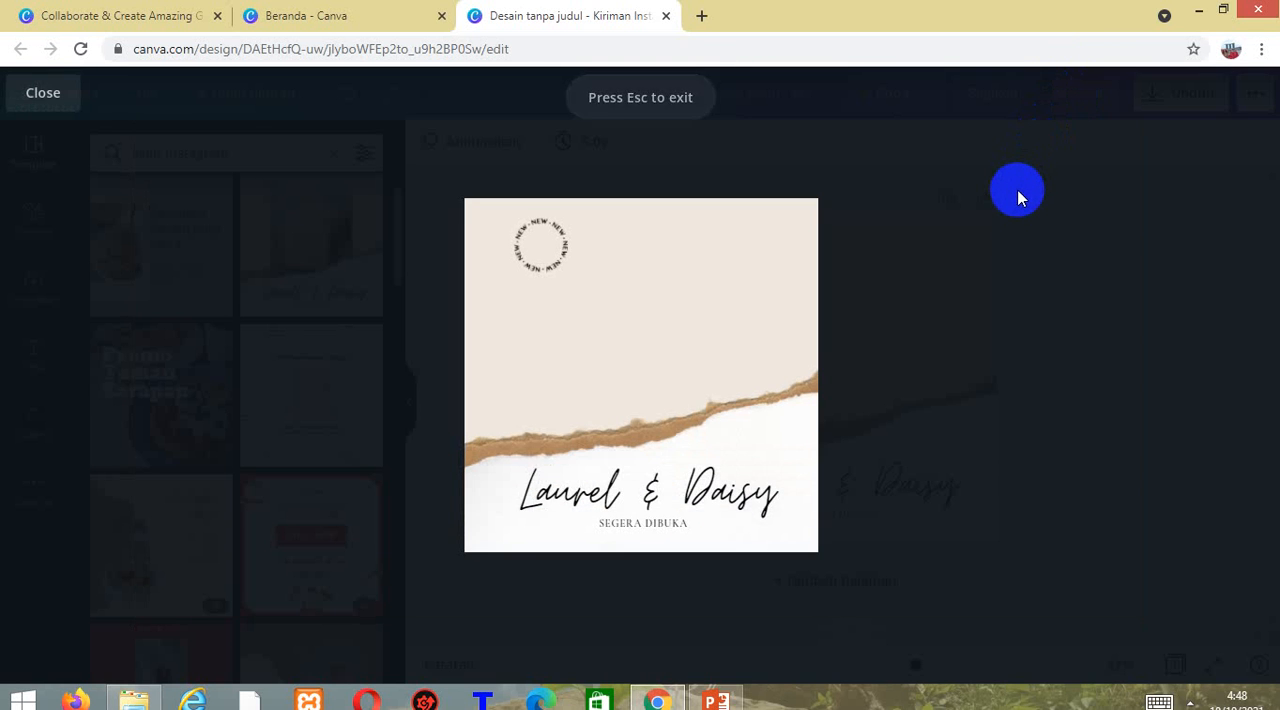
left_click(498, 495)
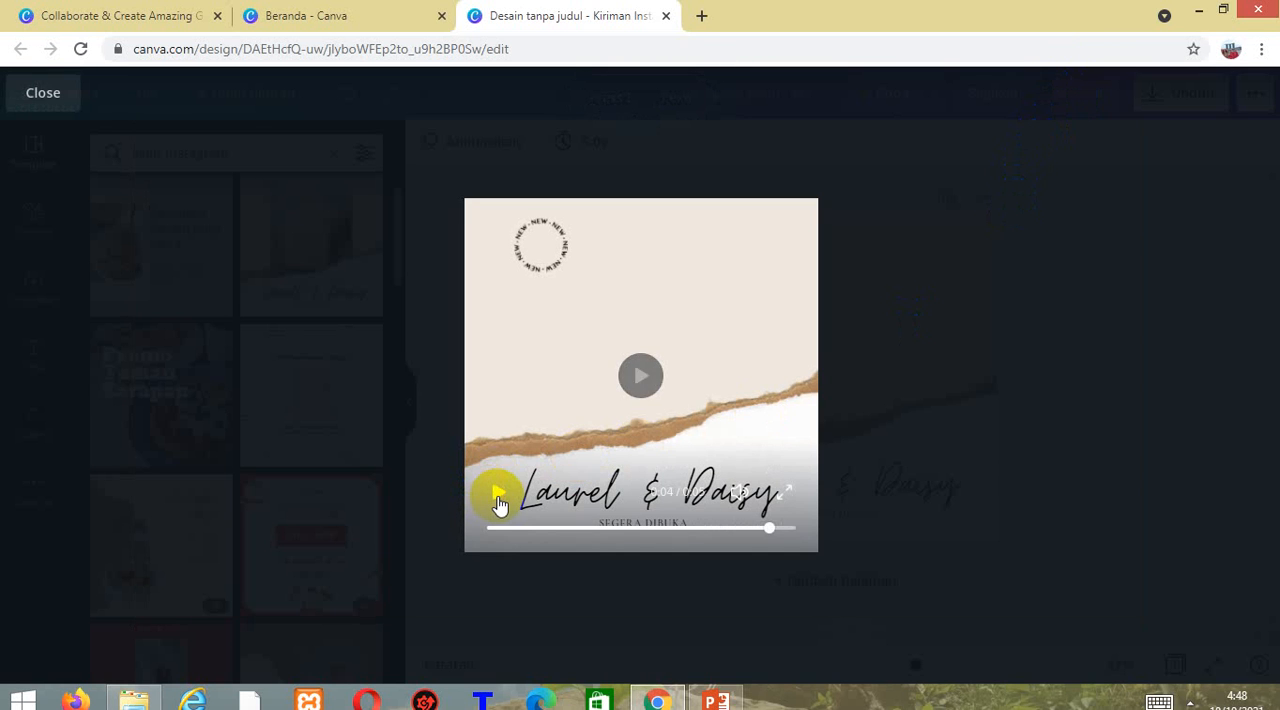
left_click(28, 93)
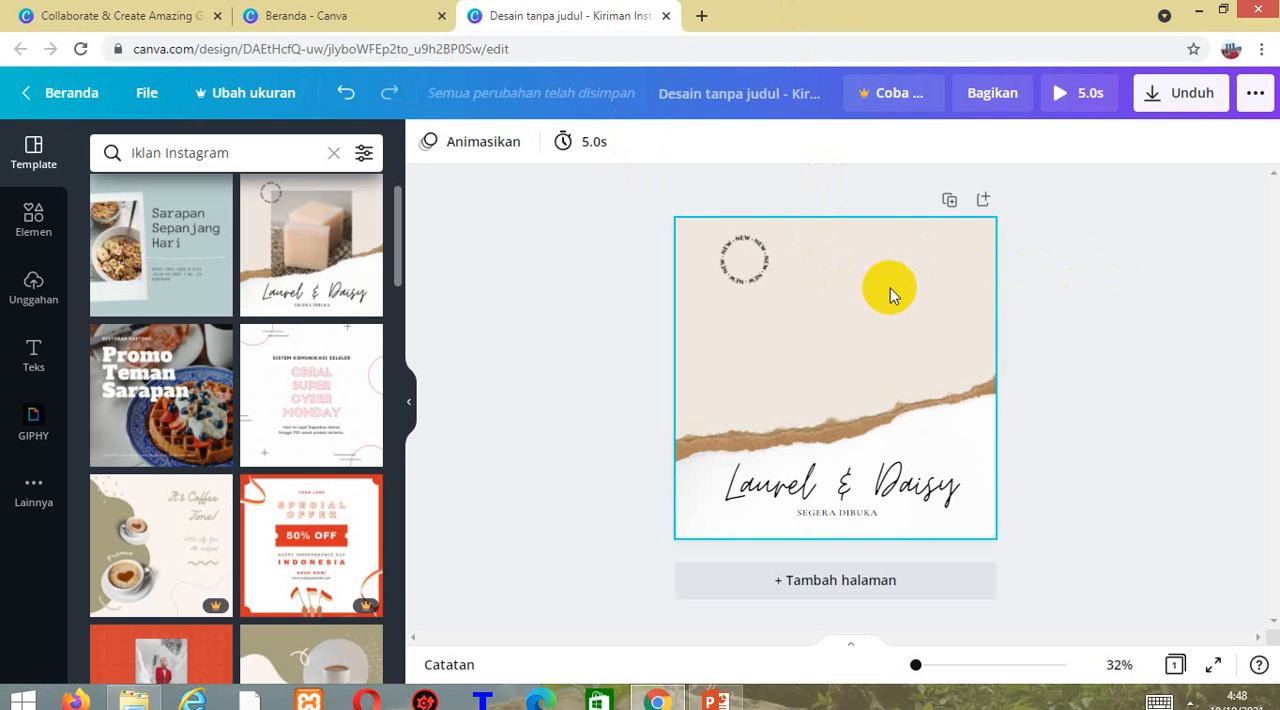
Upload the plated food photo IMG_20190305_132849.jpg from the PKWU Expecto folder in Pictures.
left_click(33, 286)
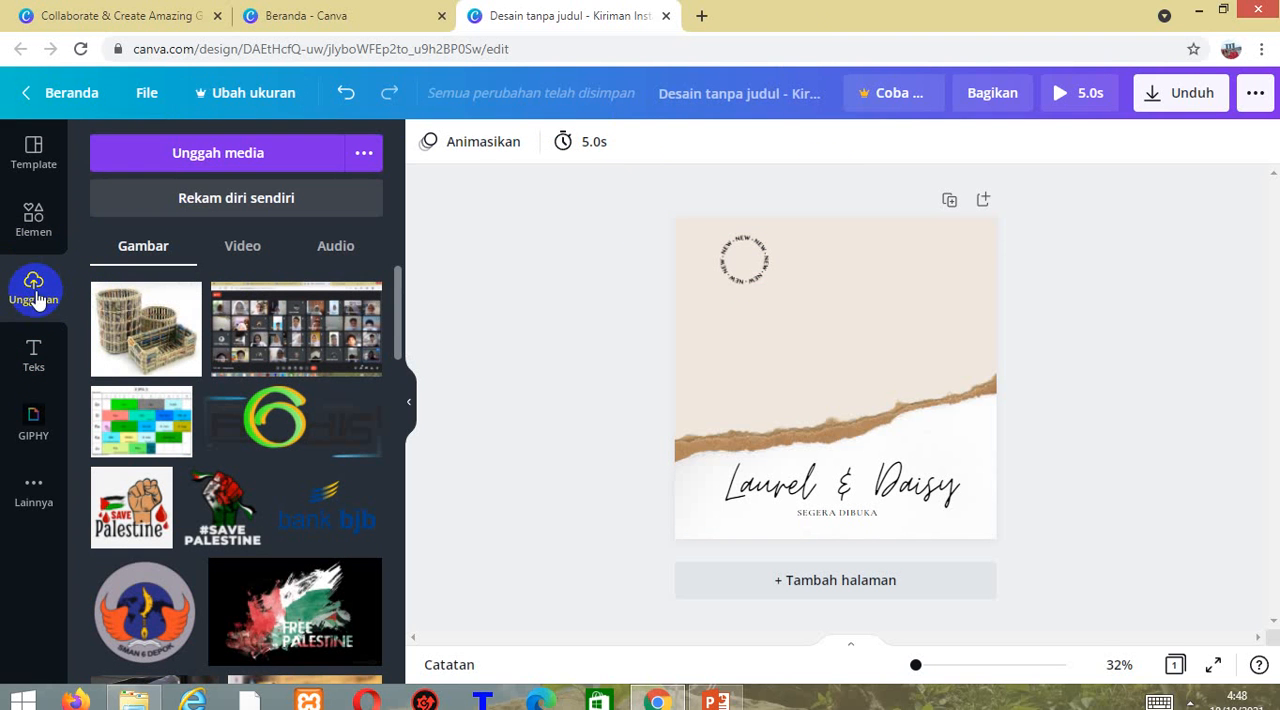
left_click(193, 168)
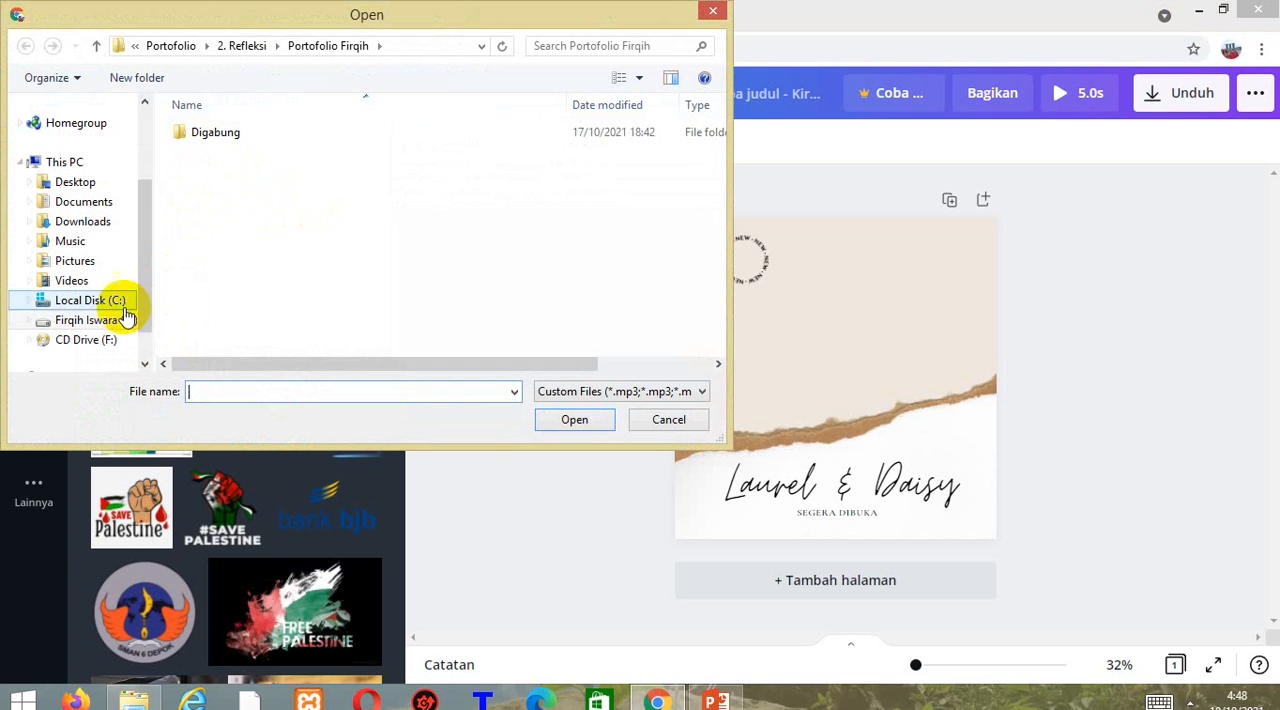
left_click(80, 260)
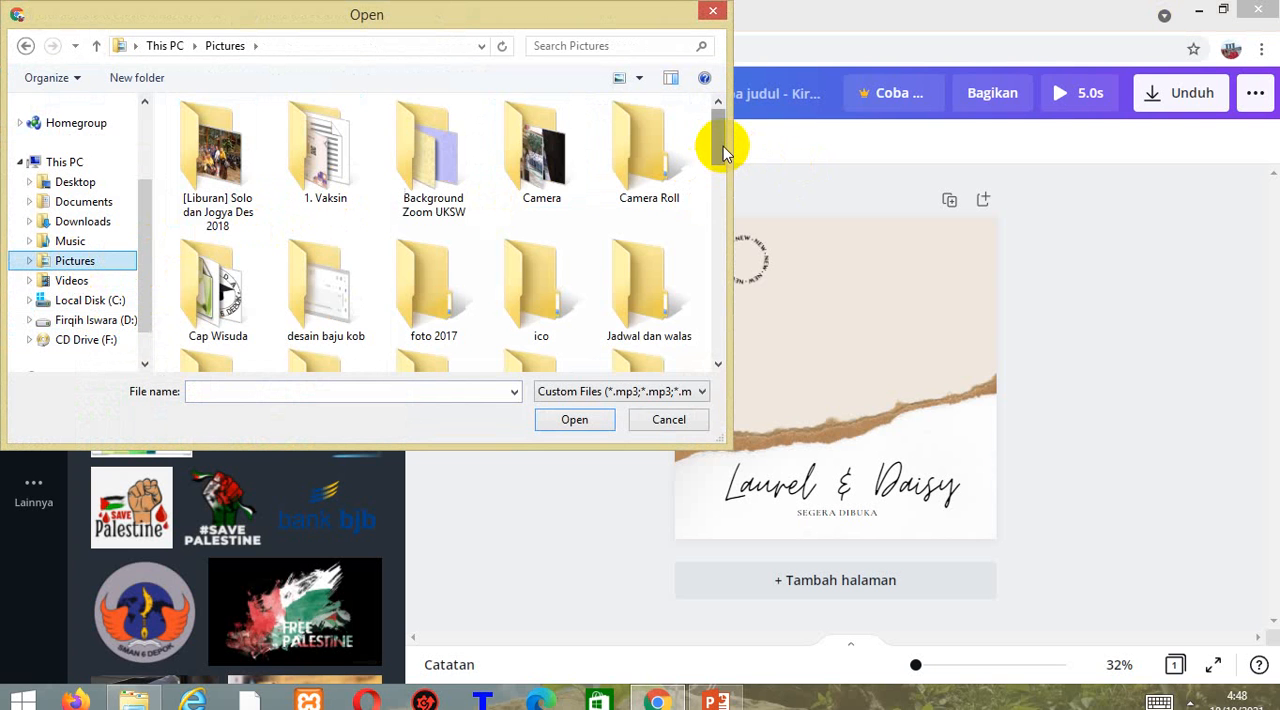
left_click_drag(723, 147, 718, 187)
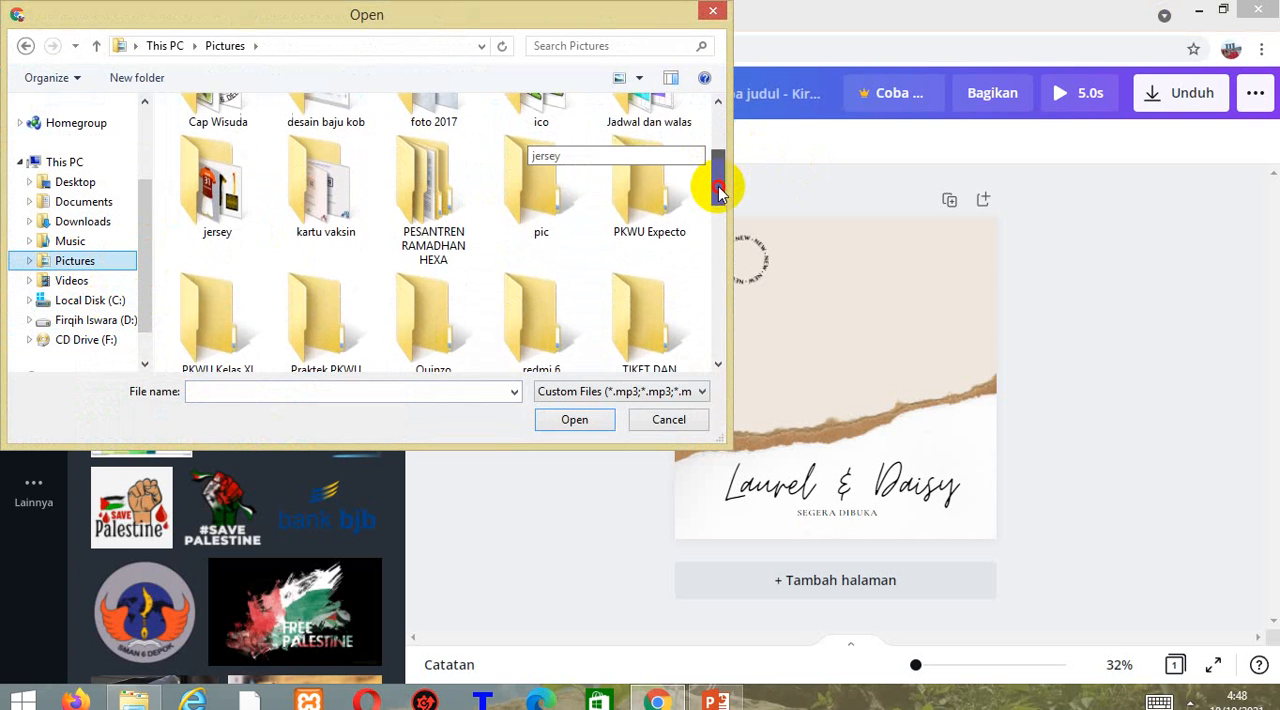
left_click(668, 205)
double_click(668, 205)
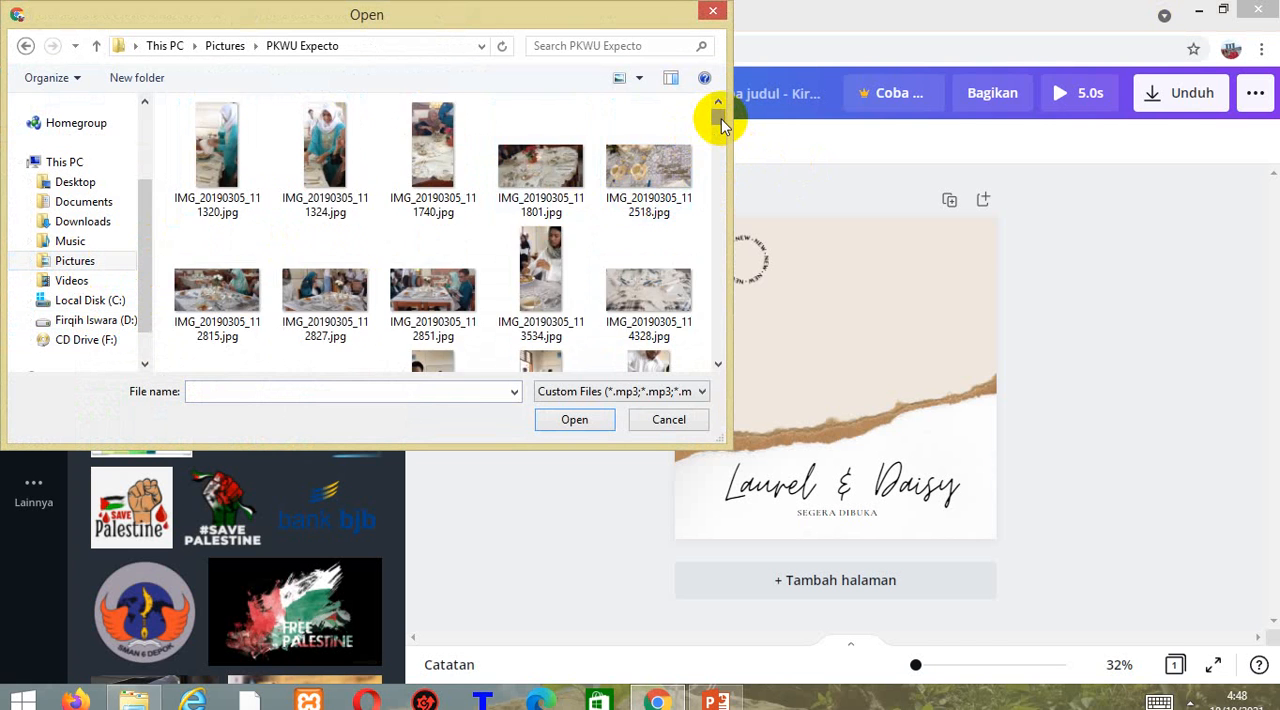
left_click_drag(722, 122, 721, 135)
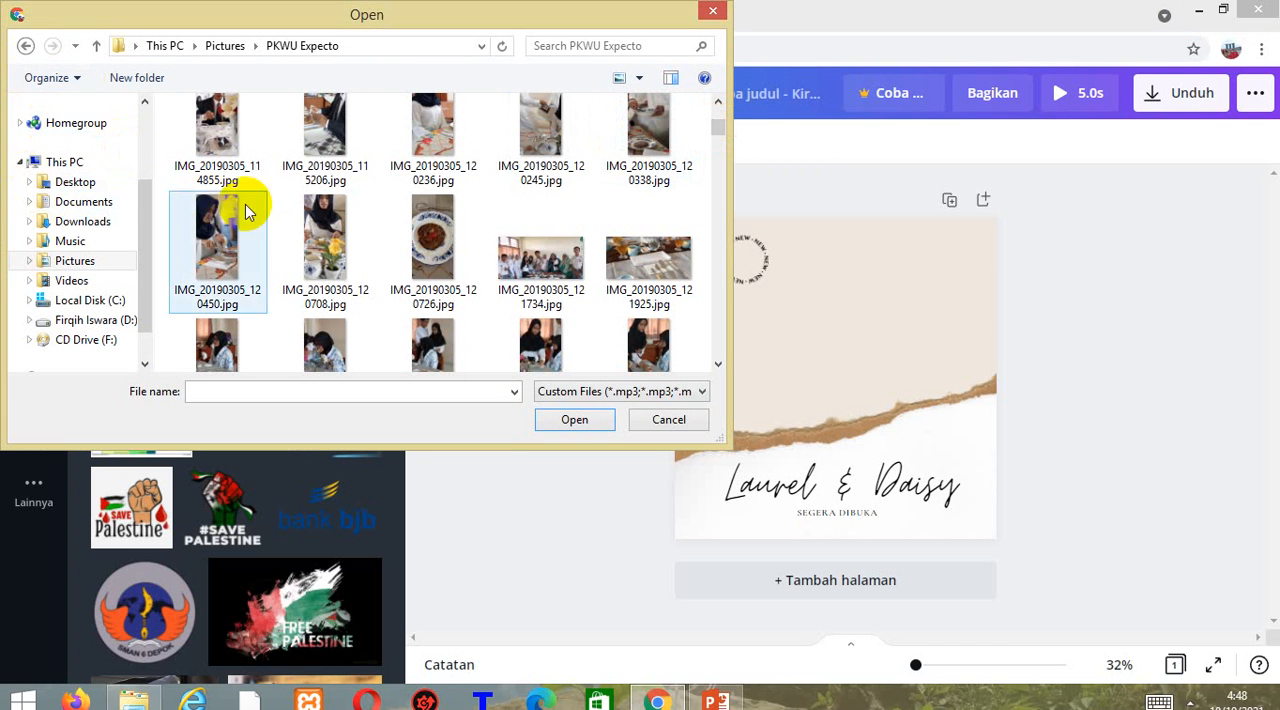
left_click(437, 229)
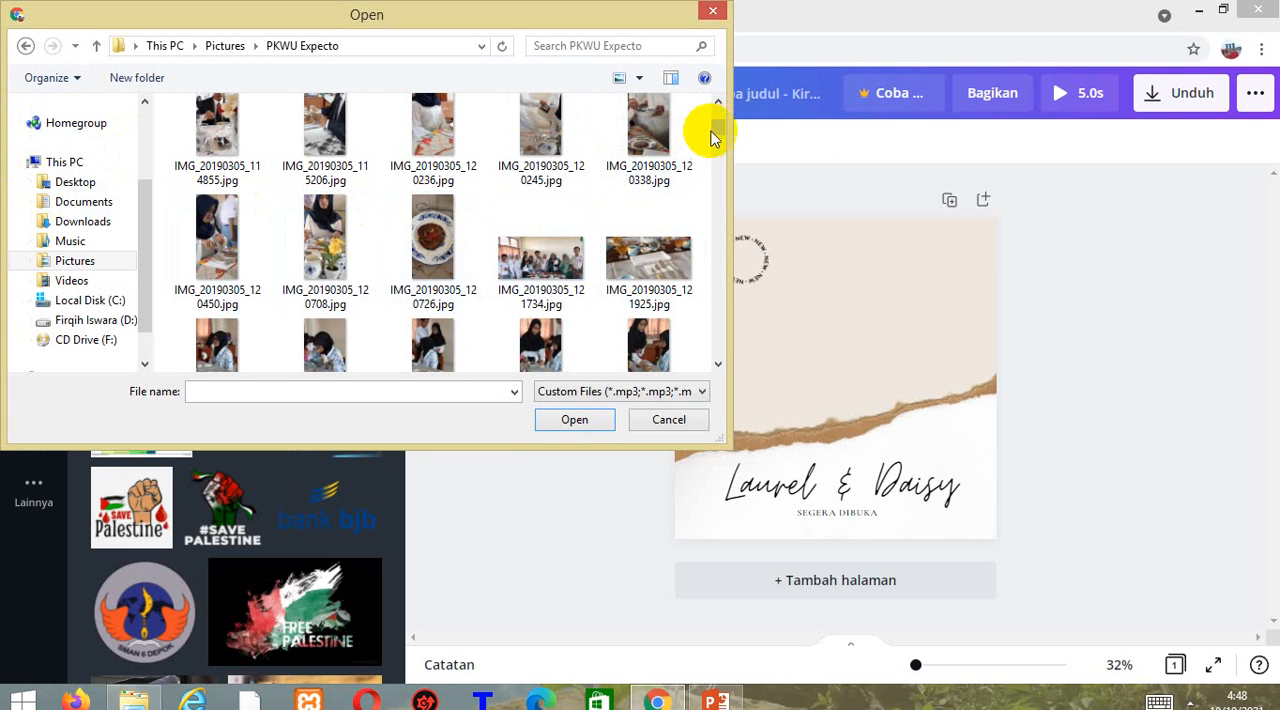
mouse_move(714, 134)
left_mouse_down()
mouse_move(717, 168)
mouse_move(719, 146)
left_mouse_up()
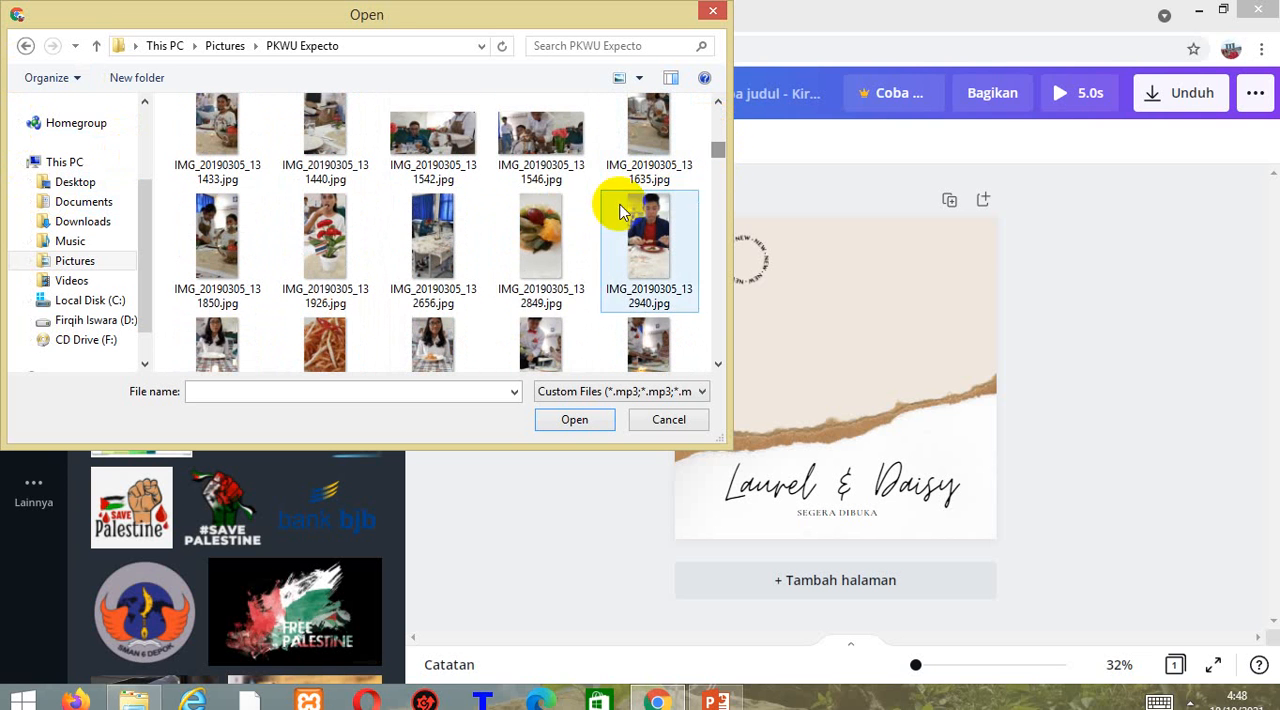
left_click(541, 232)
left_click(566, 424)
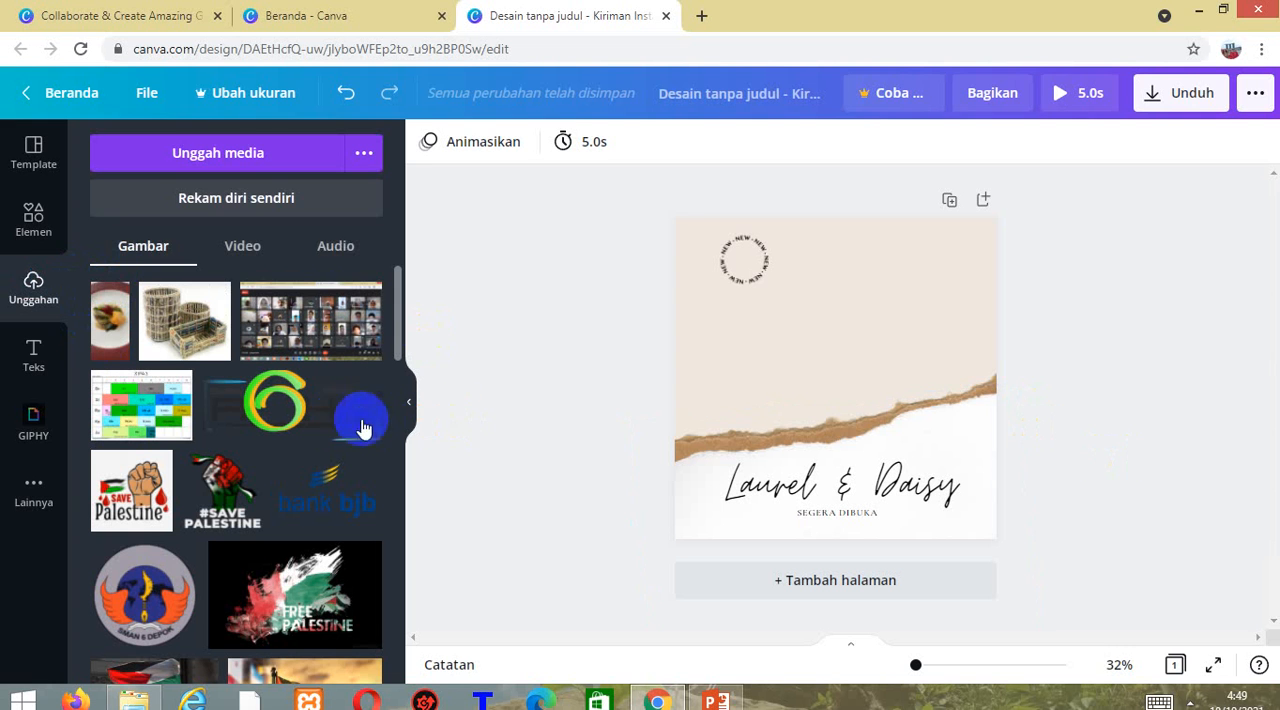
Add the uploaded woven baskets image to the design and enlarge it to about 691 × 594 above the Laurel & Daisy title.
left_click(176, 318)
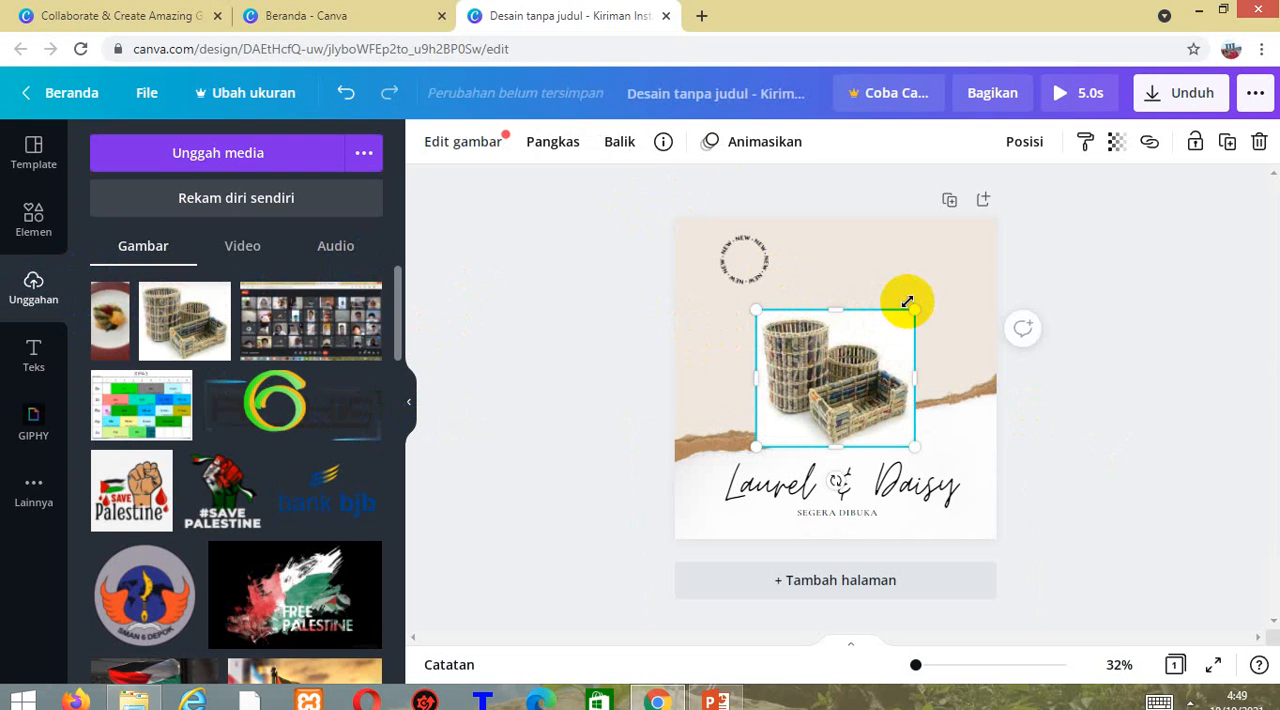
left_click_drag(914, 310, 929, 276)
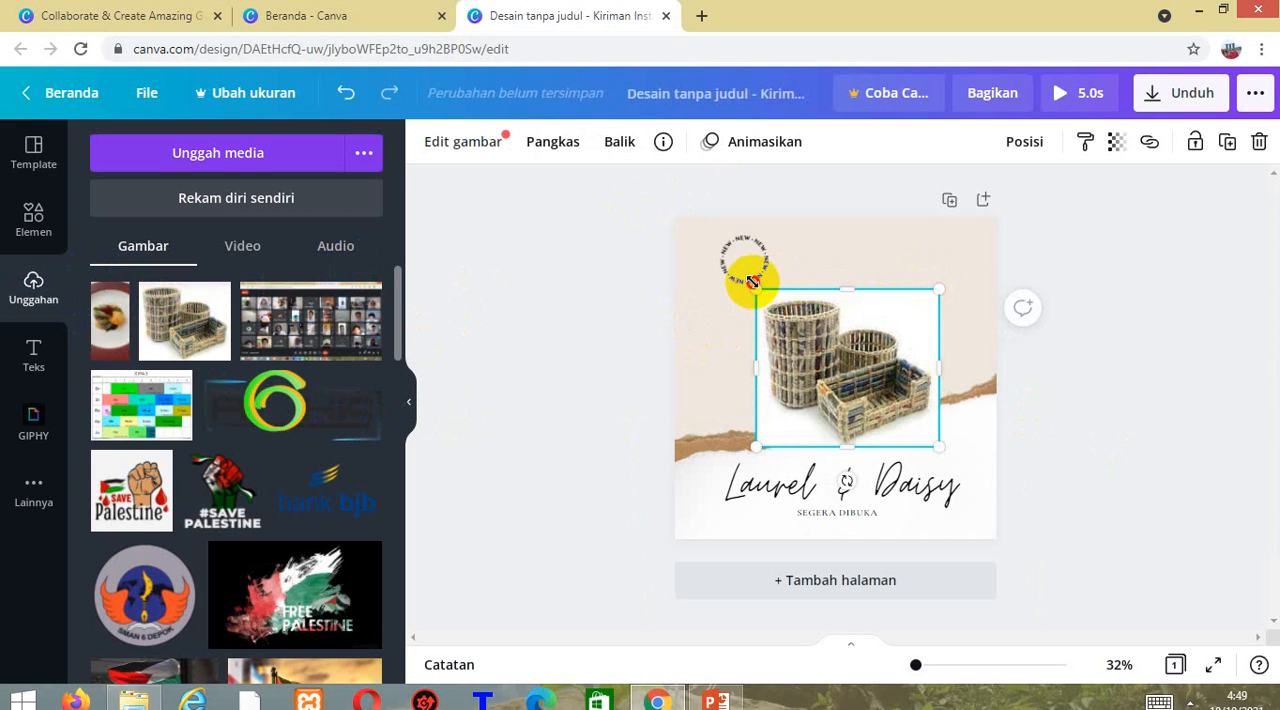
left_click_drag(752, 282, 736, 262)
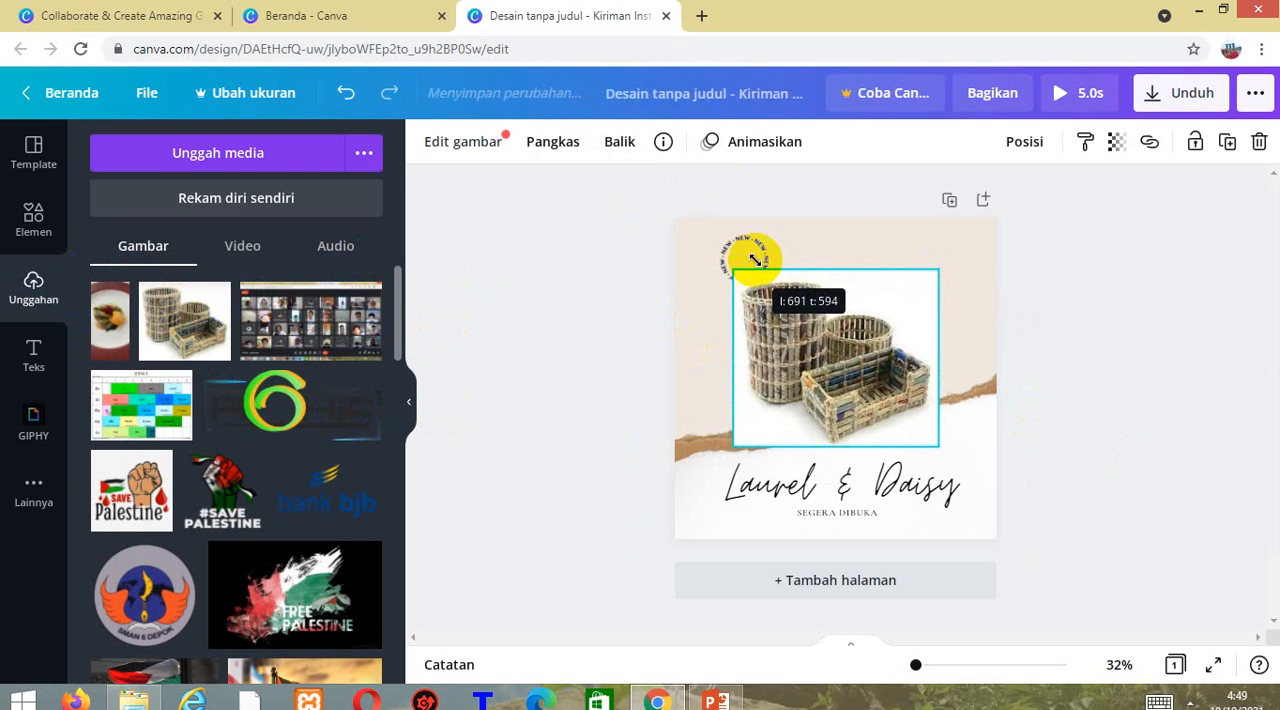
Delete the circular NEW badge from the area above the basket photo.
left_click(978, 296)
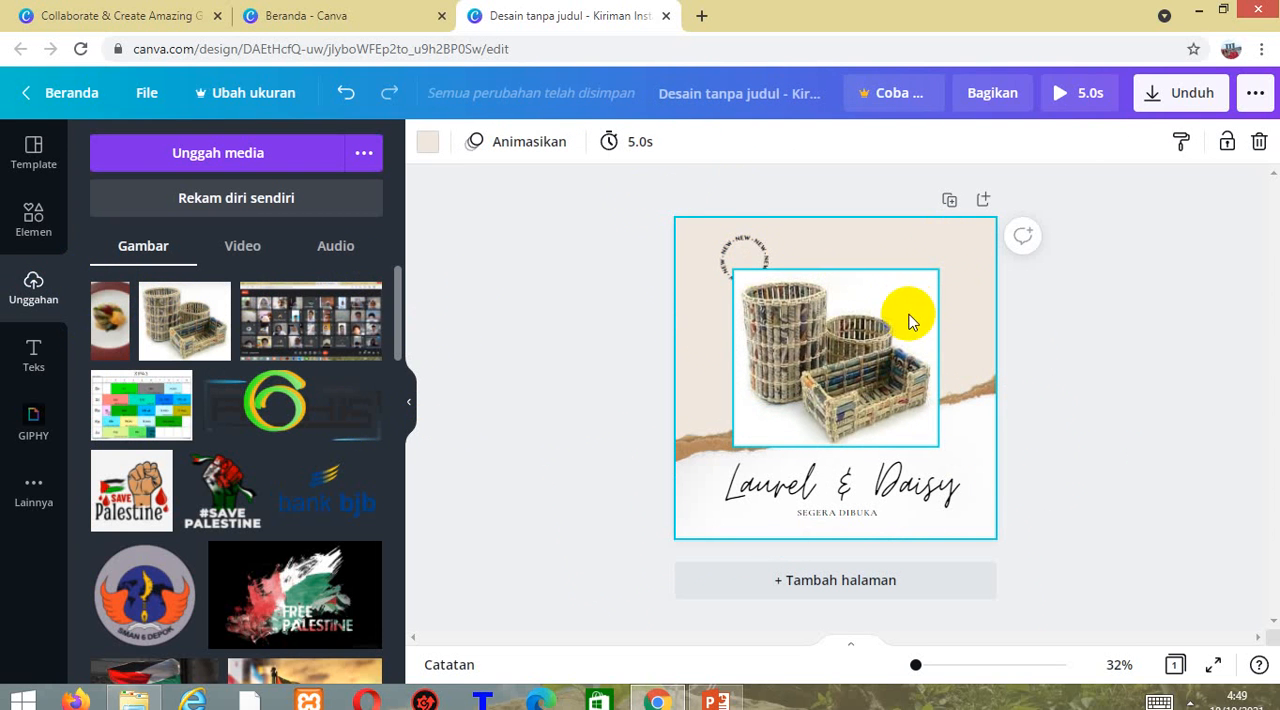
left_click(733, 249)
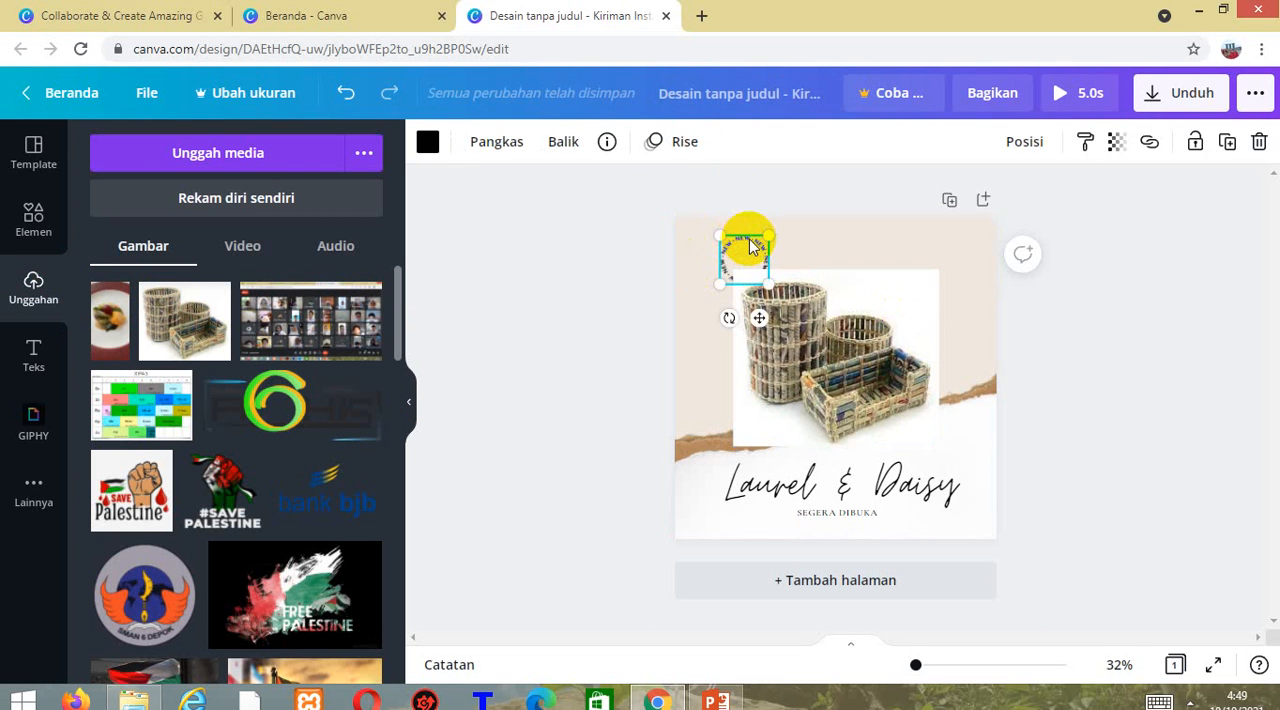
right_click(749, 239)
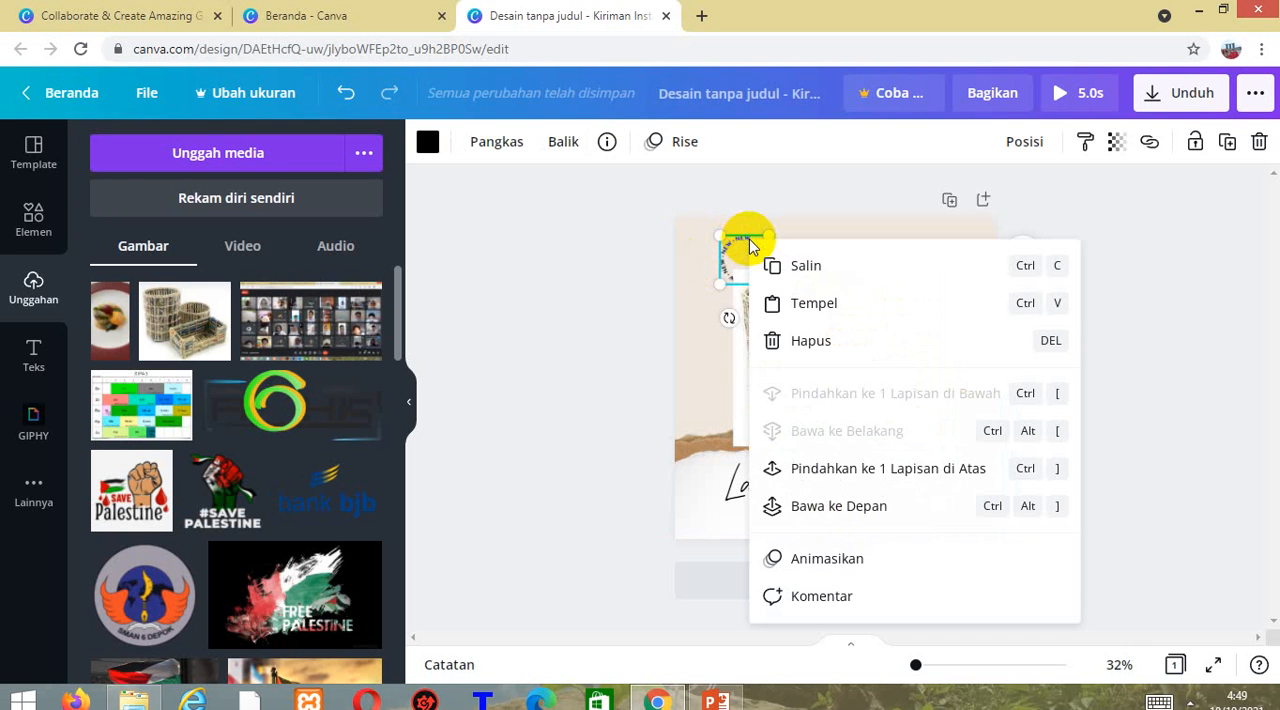
left_click(784, 341)
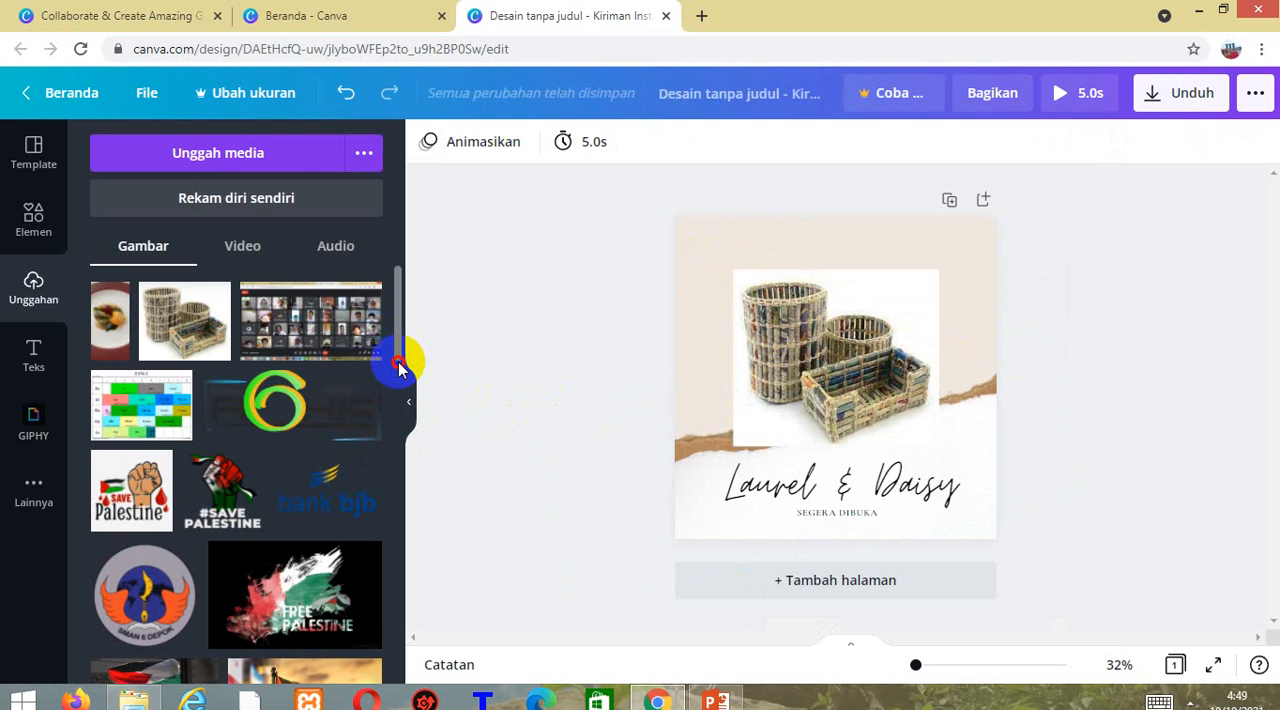
mouse_move(400, 358)
left_mouse_down()
mouse_move(405, 431)
mouse_move(391, 398)
mouse_move(398, 290)
left_mouse_up()
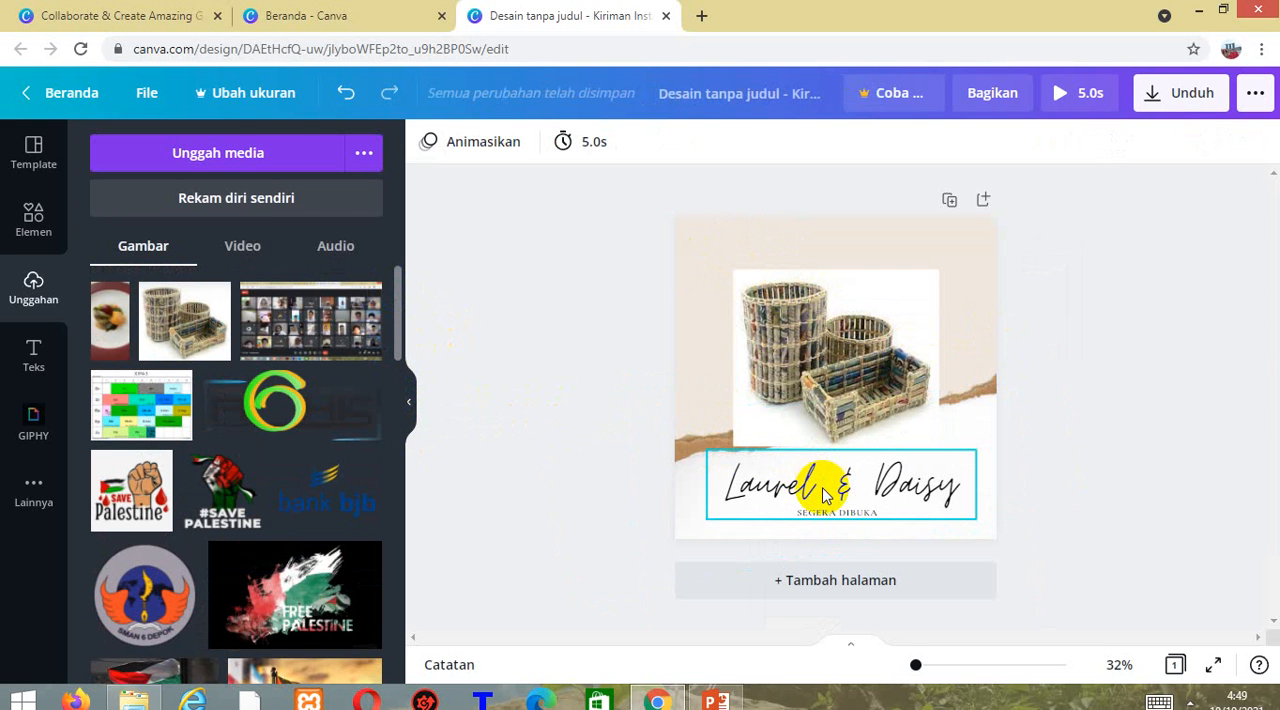
Review the font list and the text colour palette available for the Laurel & Daisy title.
left_click(866, 489)
double_click(868, 483)
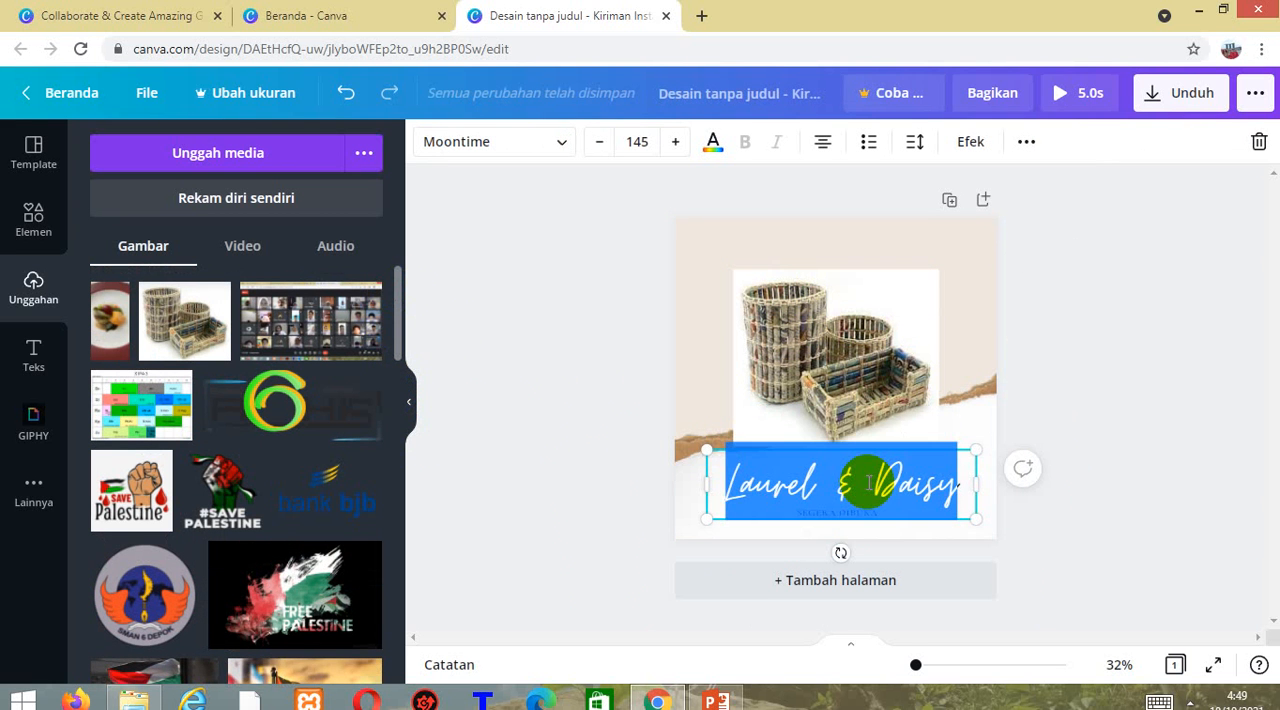
double_click(869, 483)
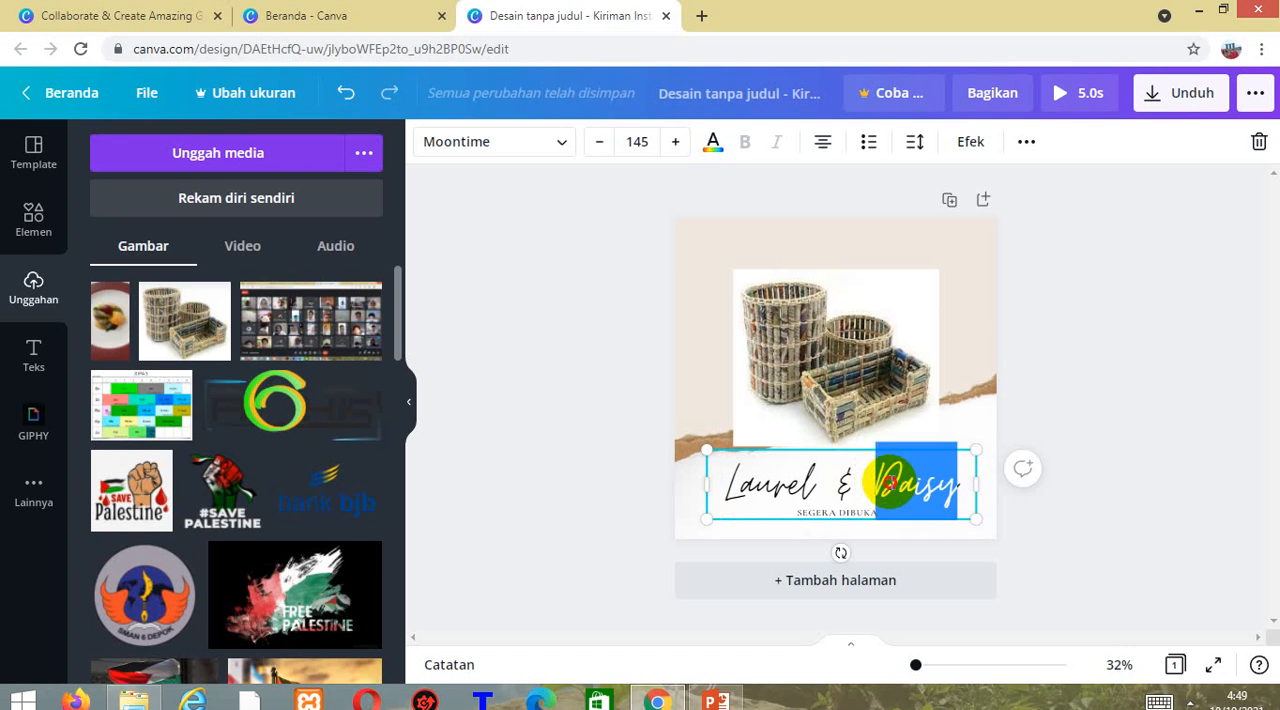
left_click(892, 483)
left_click_drag(945, 482, 718, 484)
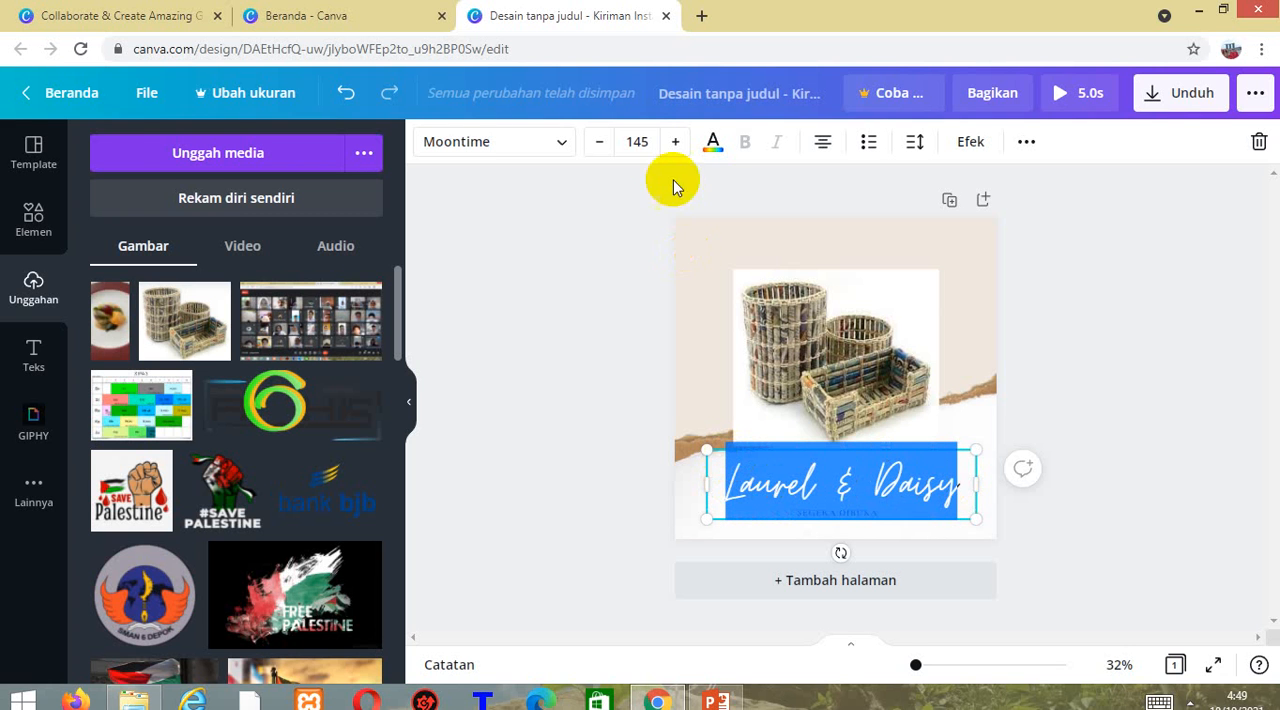
left_click(560, 148)
left_click(561, 150)
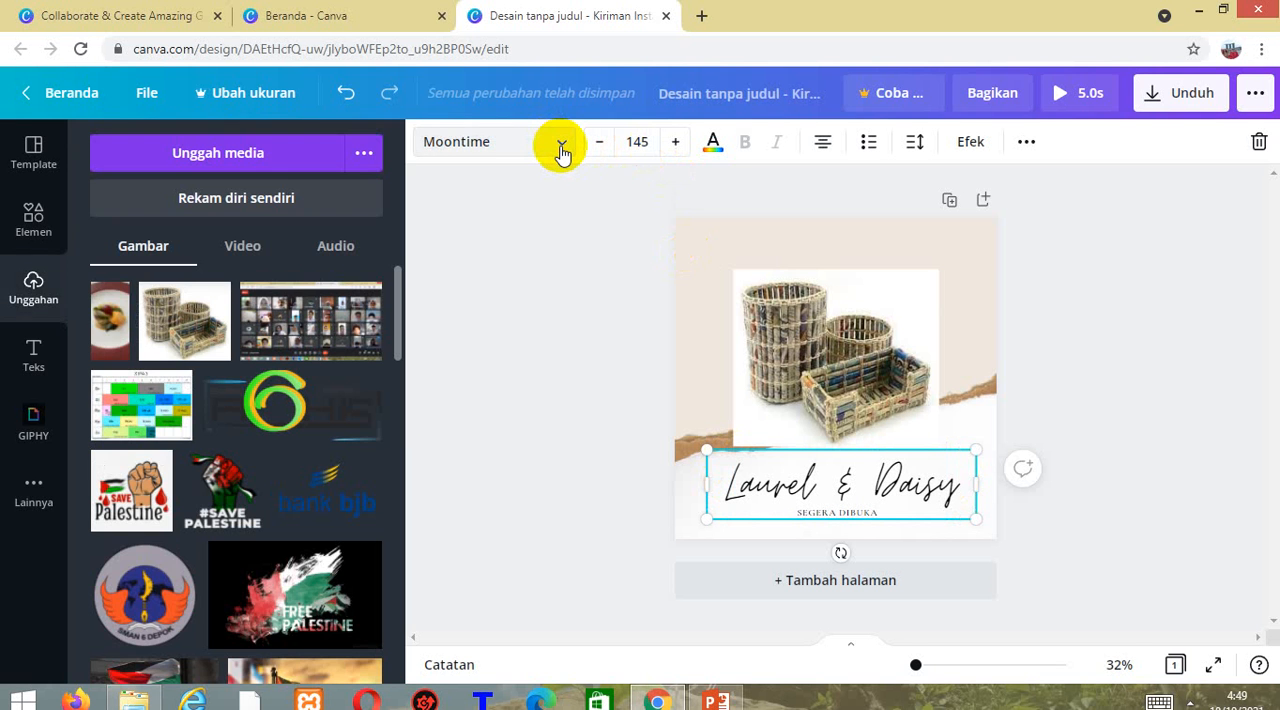
left_click(560, 148)
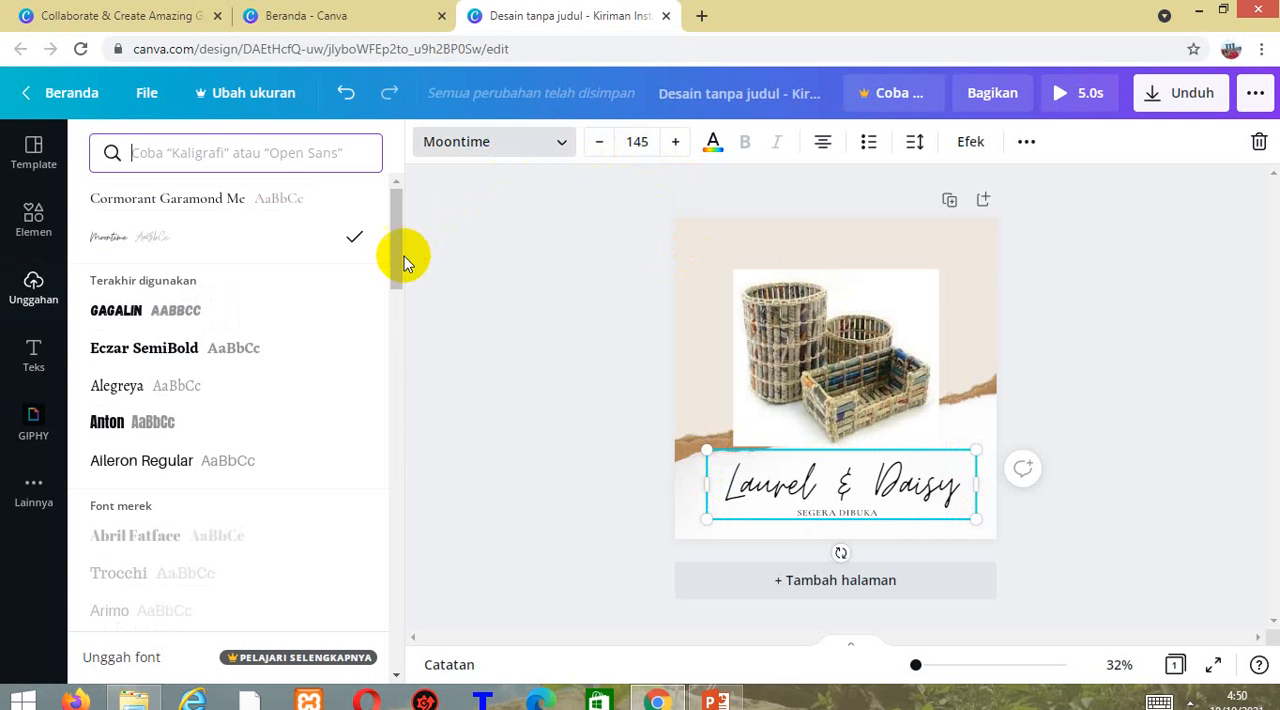
left_click_drag(393, 272, 386, 314)
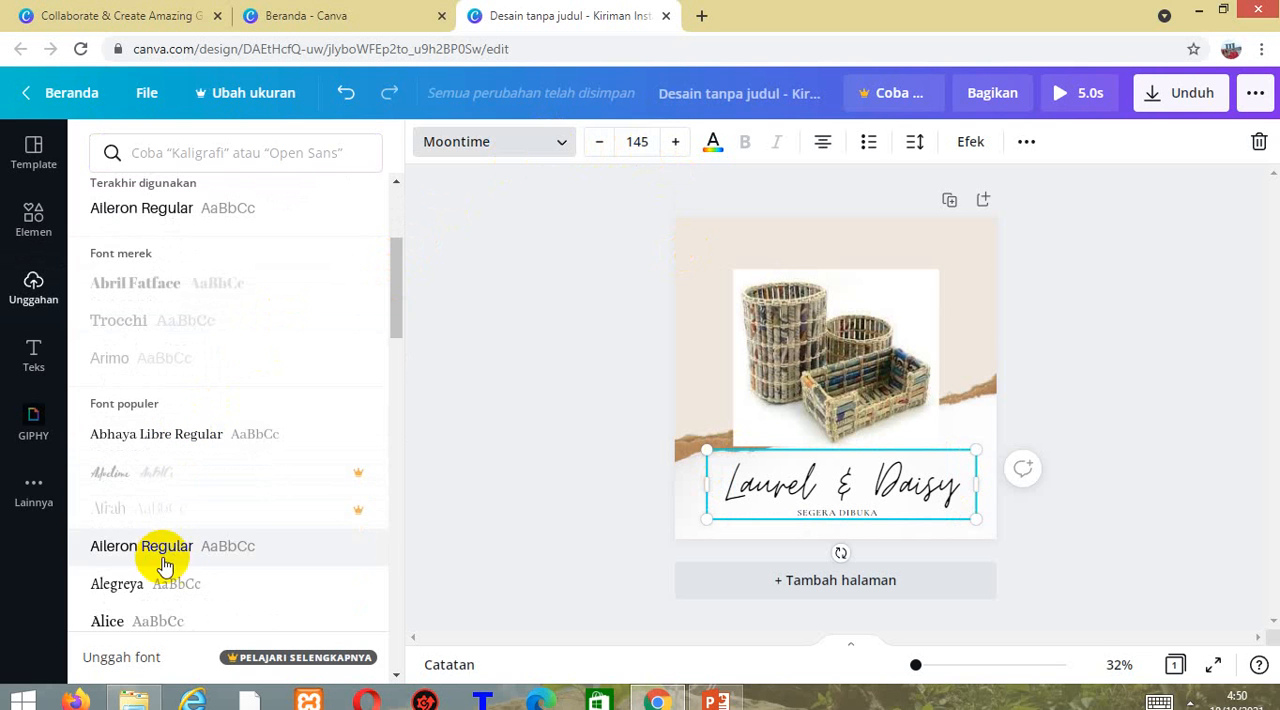
left_click(558, 150)
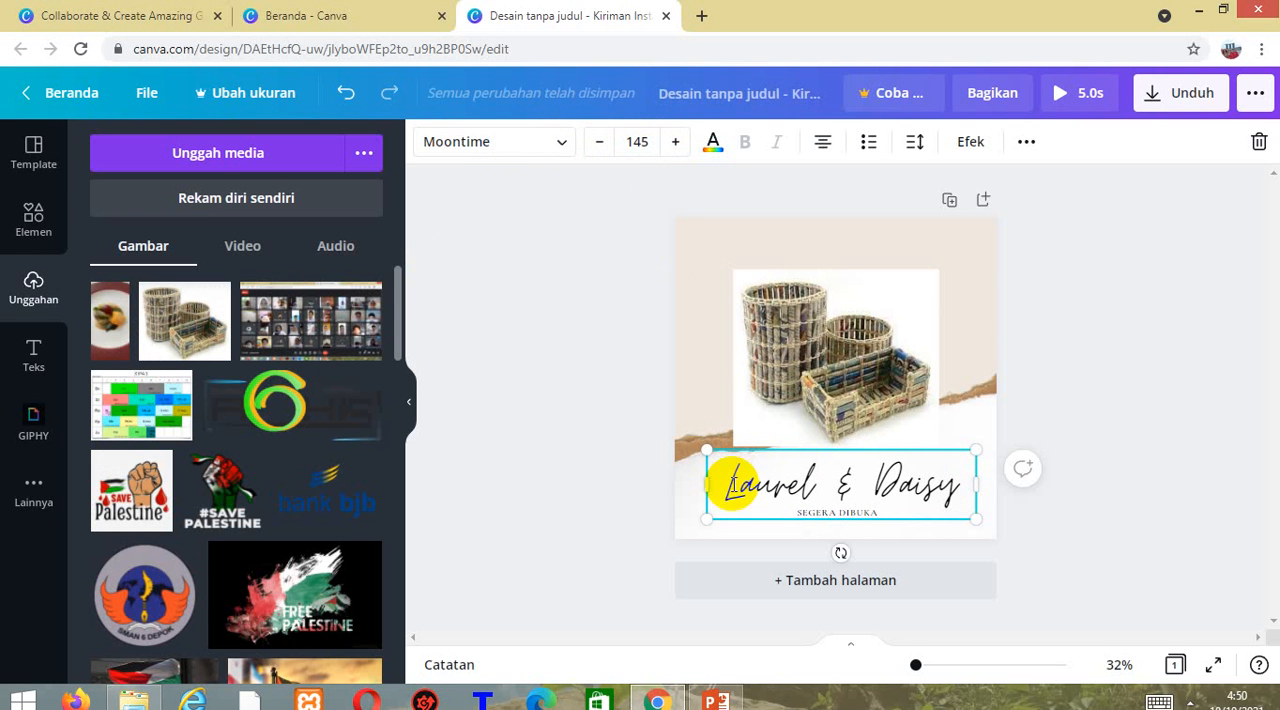
left_click_drag(727, 482, 961, 487)
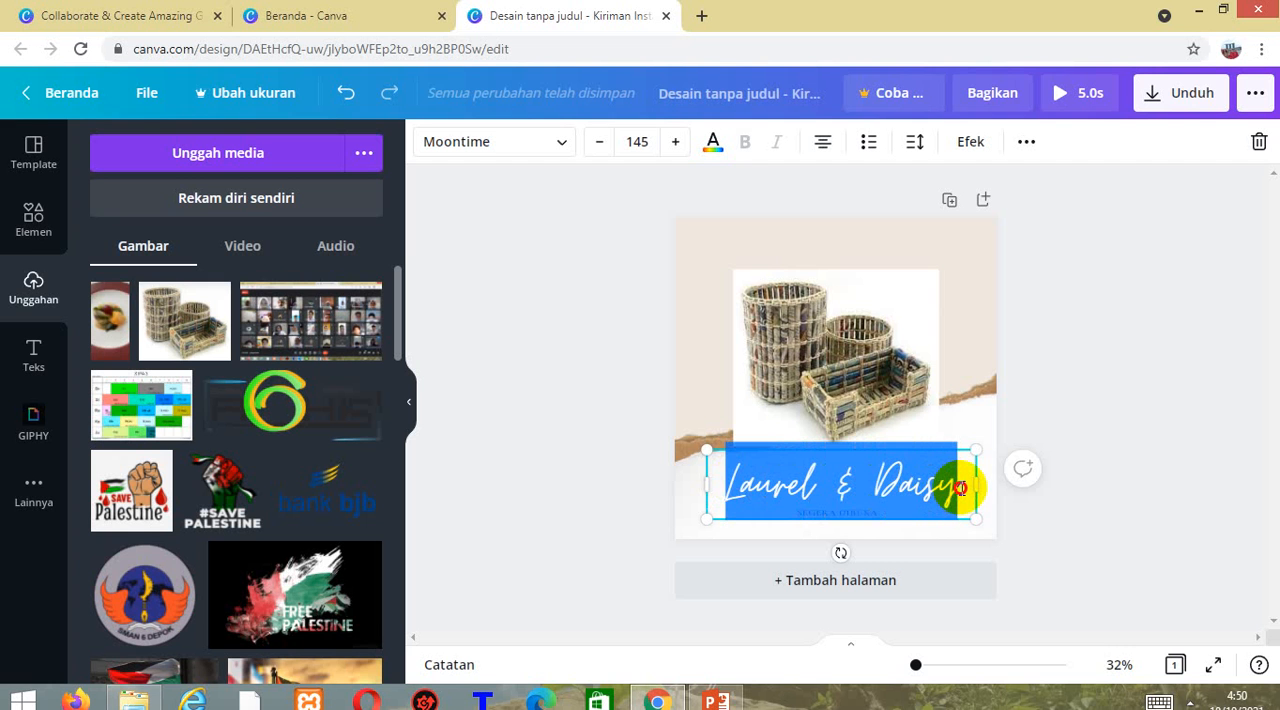
left_click(712, 143)
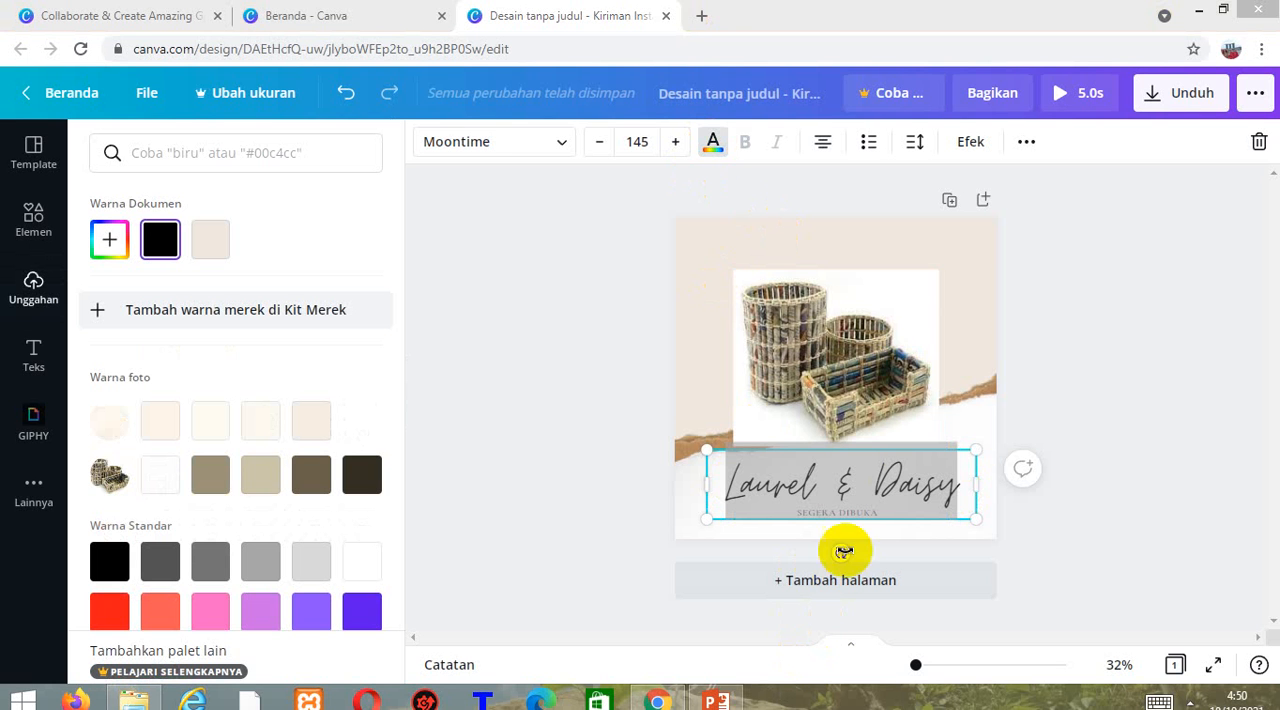
left_click(940, 464)
left_click(945, 470)
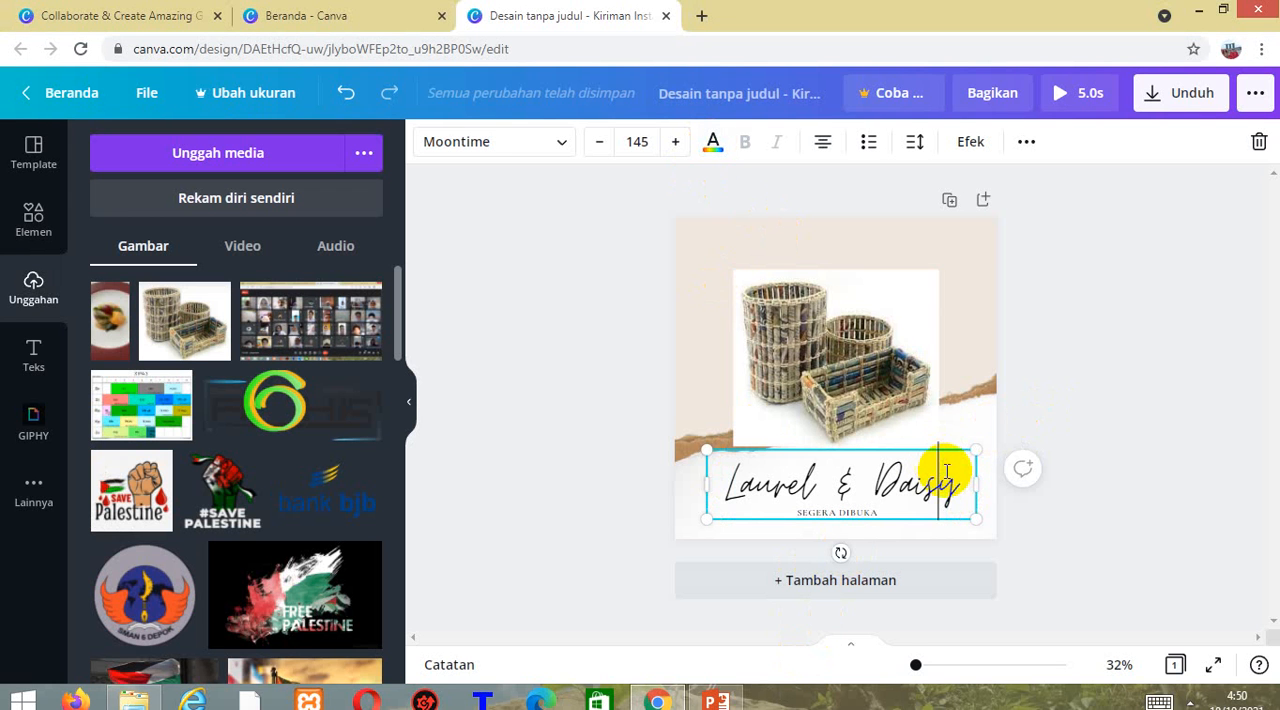
Replace the Laurel & Daisy title text with "Kriya Kencana".
left_click_drag(960, 482, 716, 484)
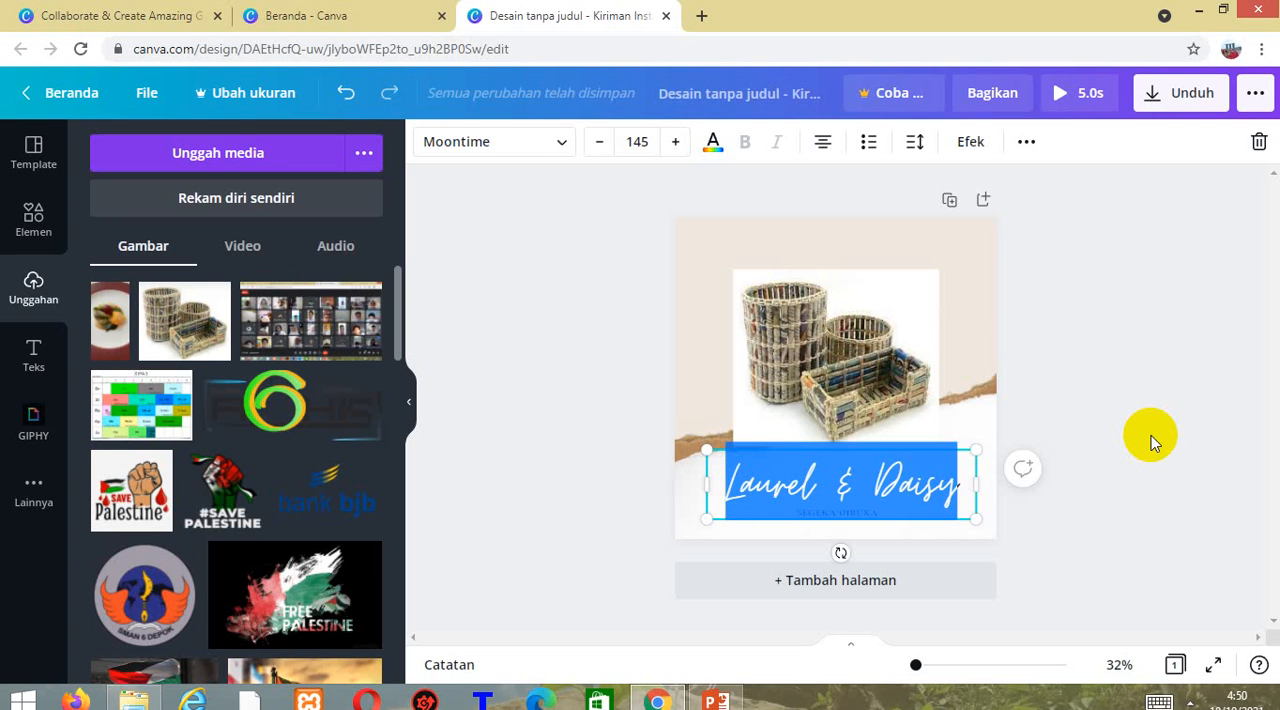
type("K")
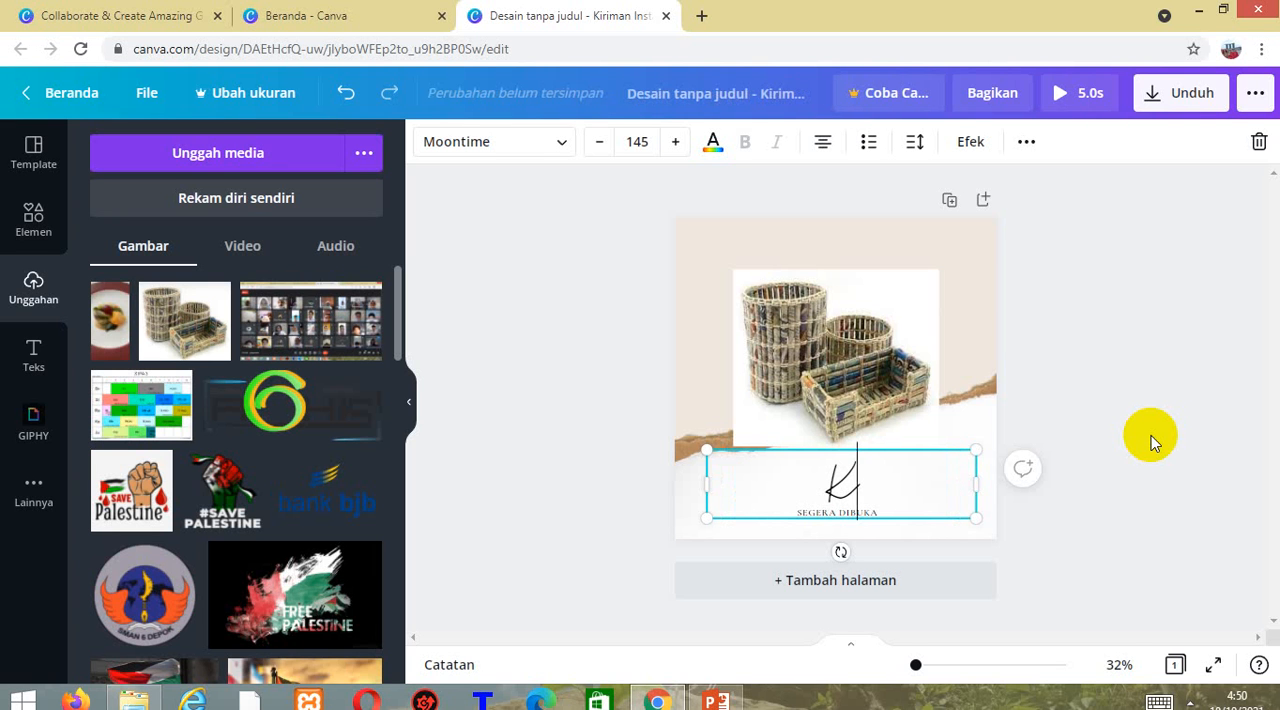
type("riya ")
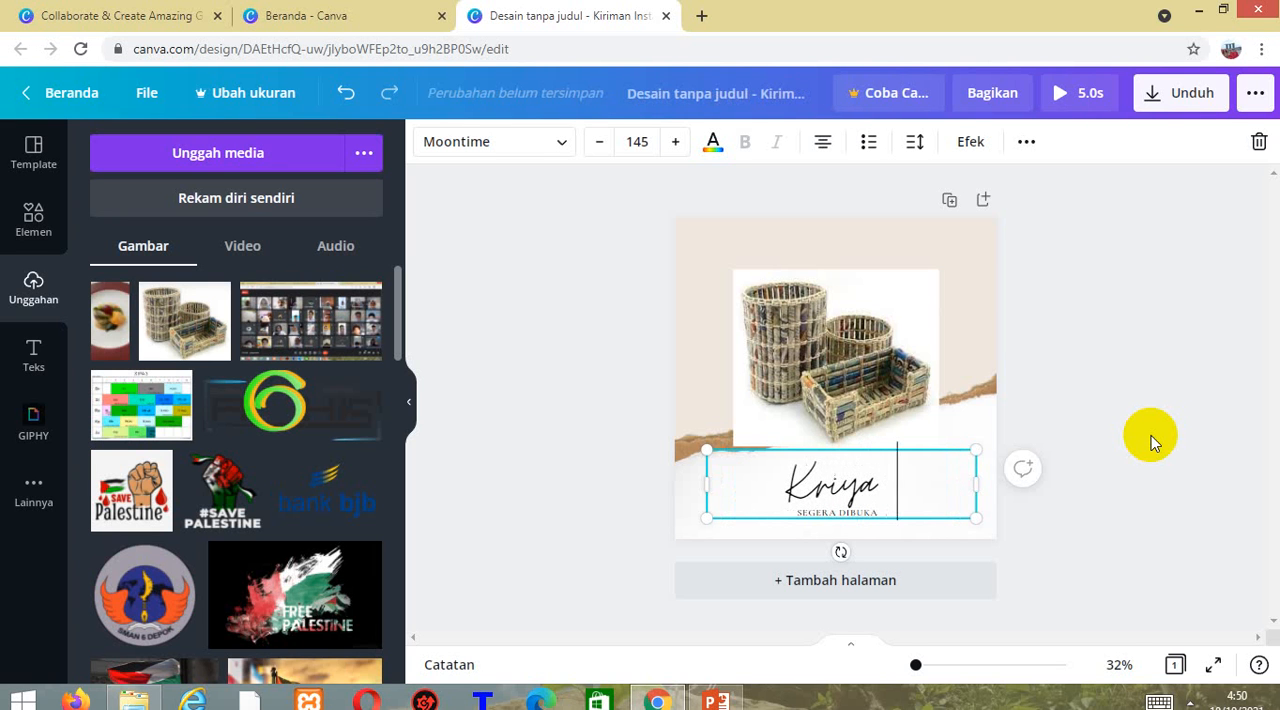
type("Kenca")
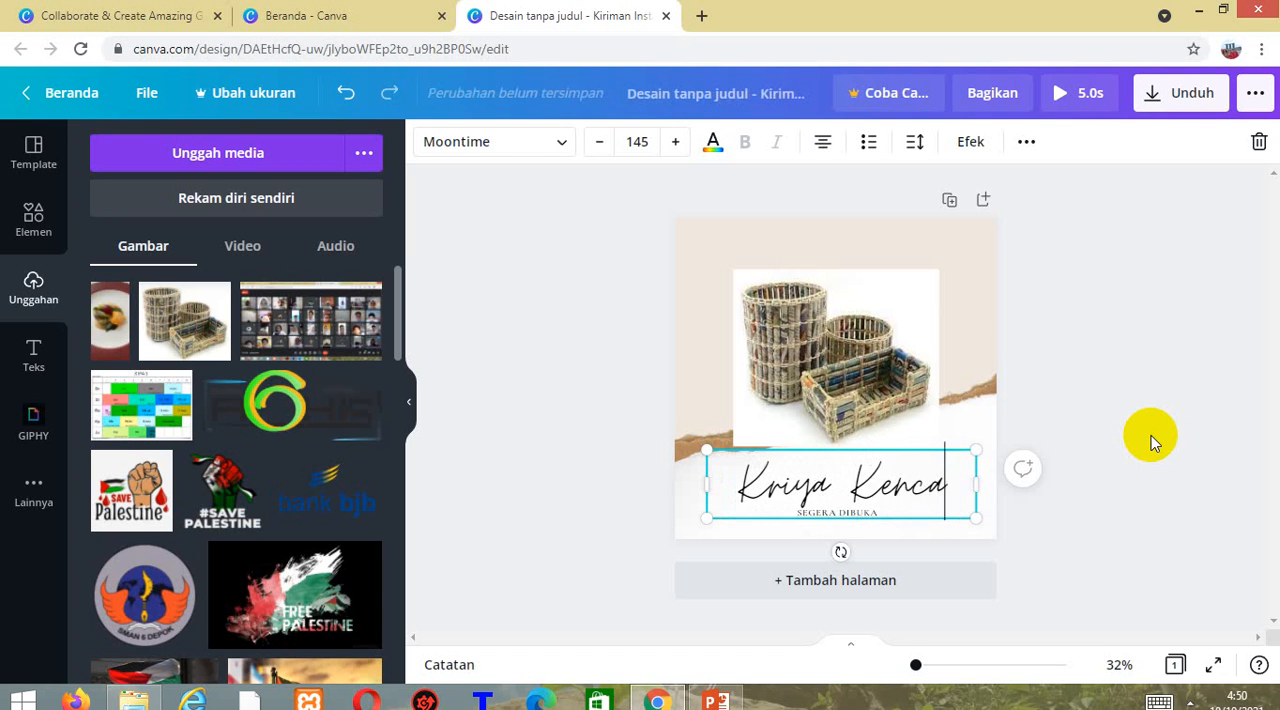
type("na")
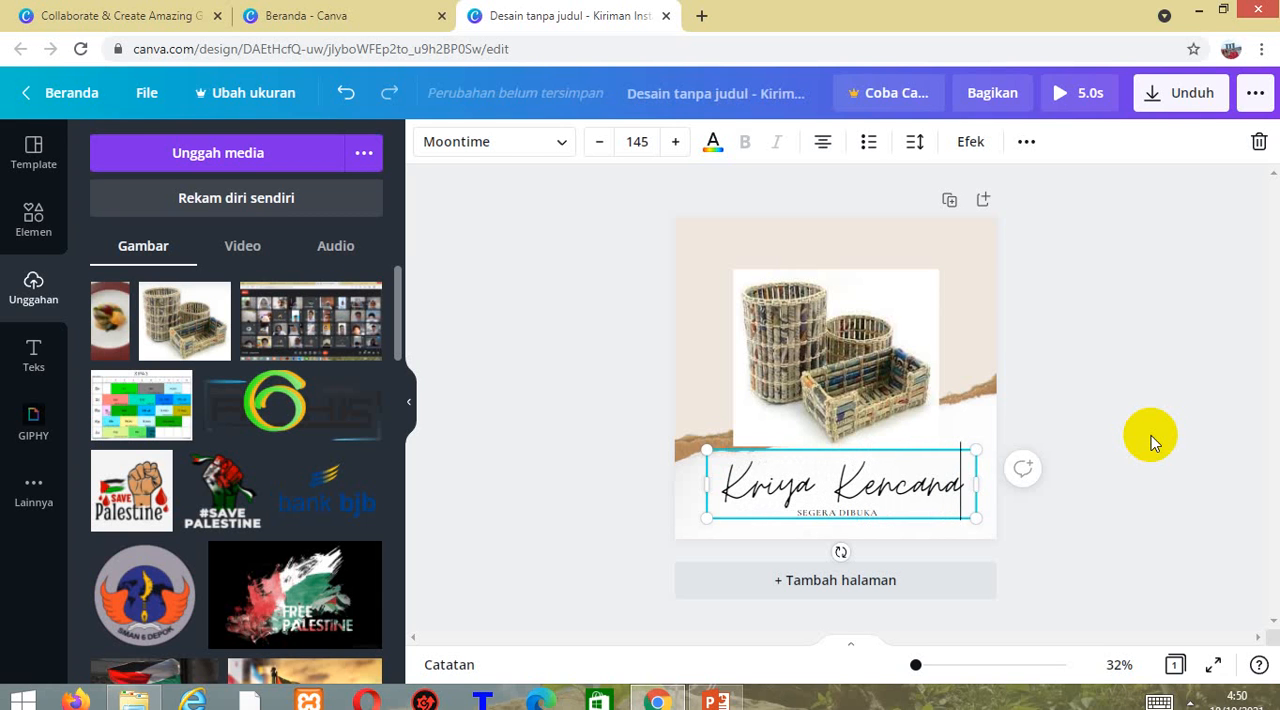
left_click(1104, 433)
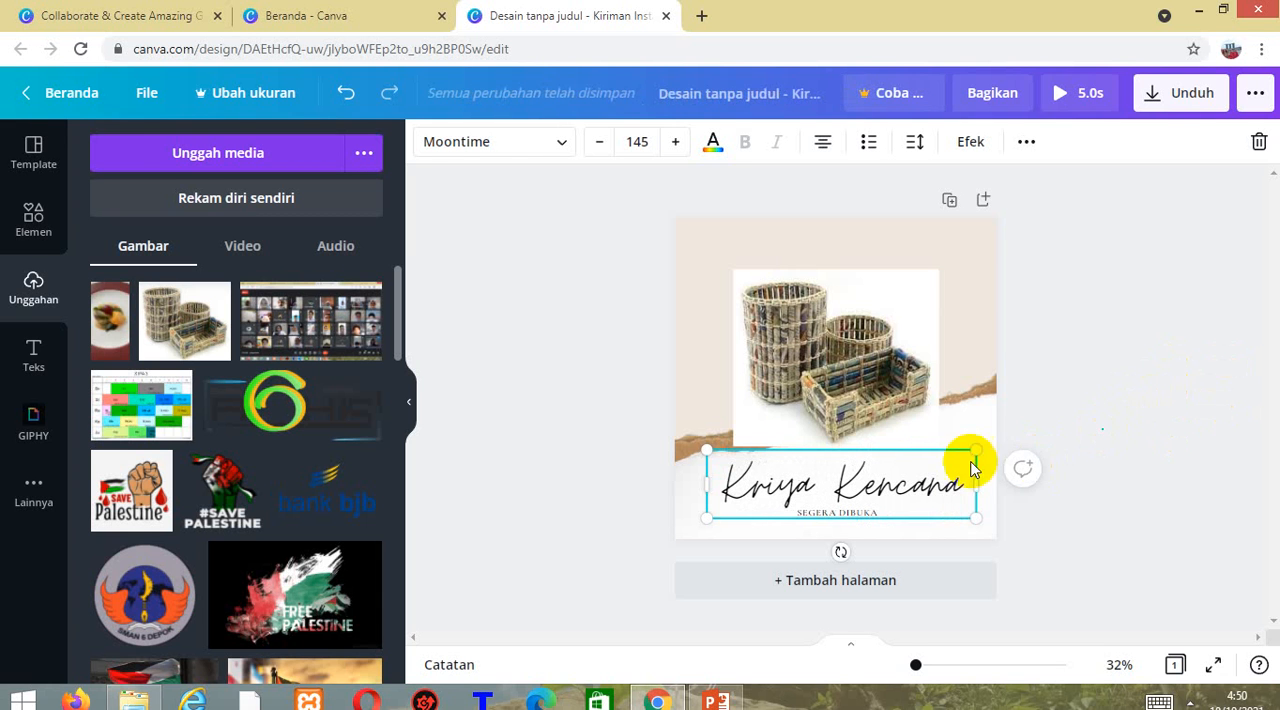
Try the left and right alignments on the Kriya Kencana title and restore centre alignment.
left_click(933, 463)
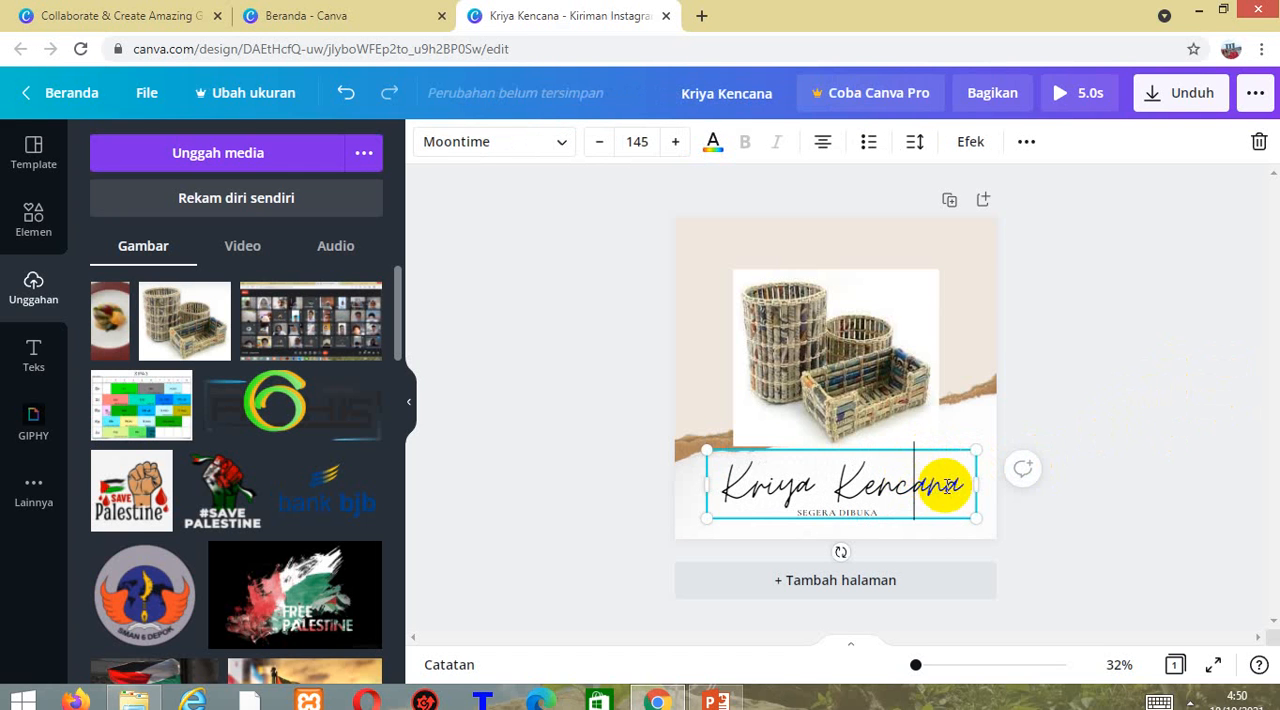
left_click(826, 146)
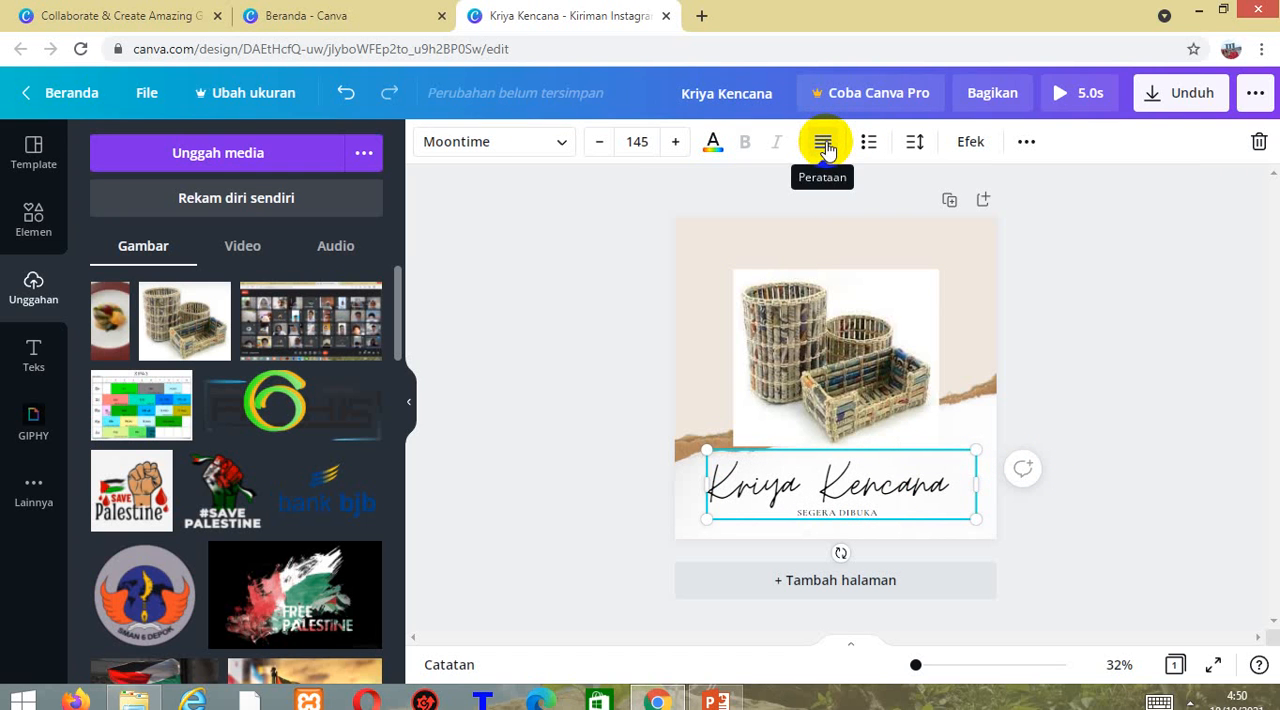
left_click(824, 145)
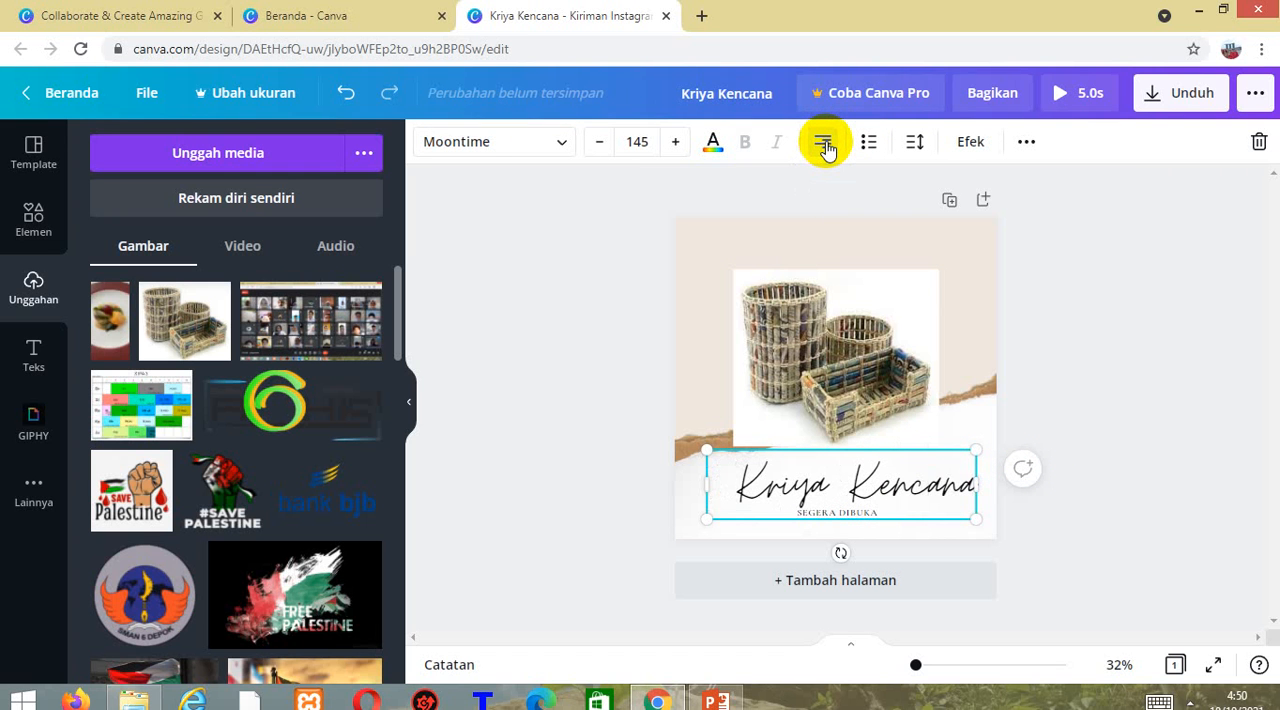
left_click(826, 147)
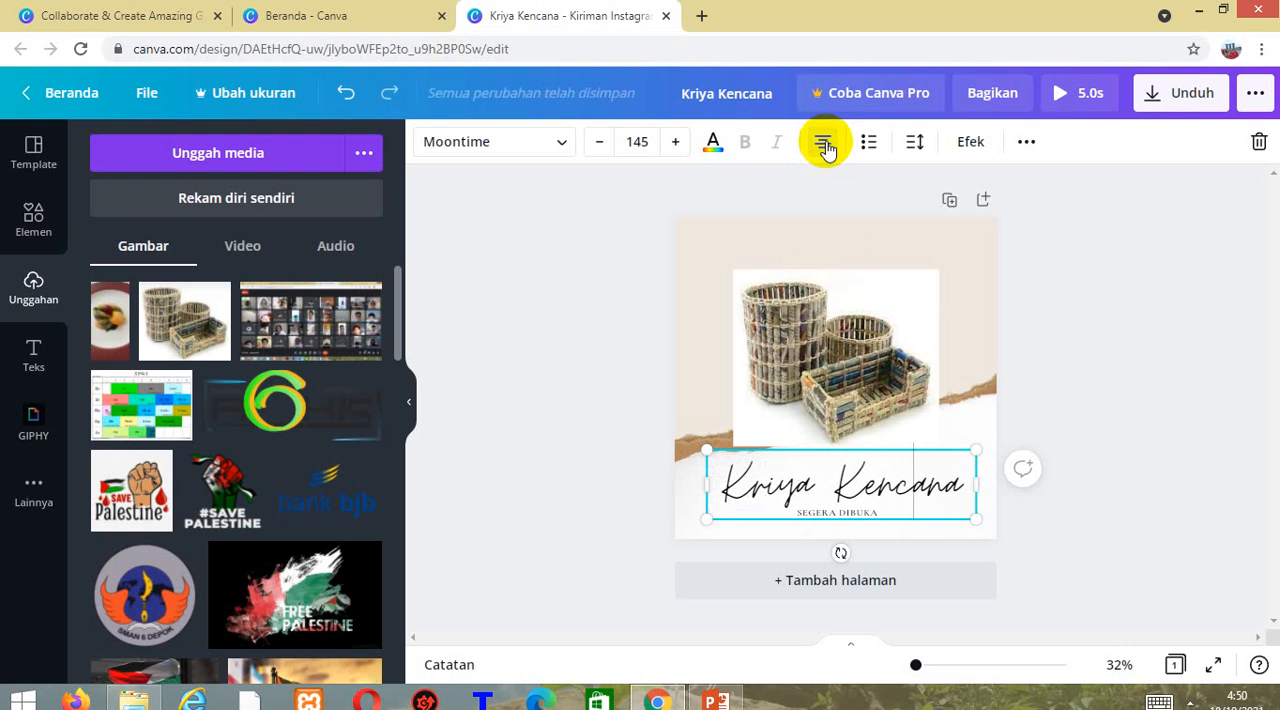
left_click(1147, 357)
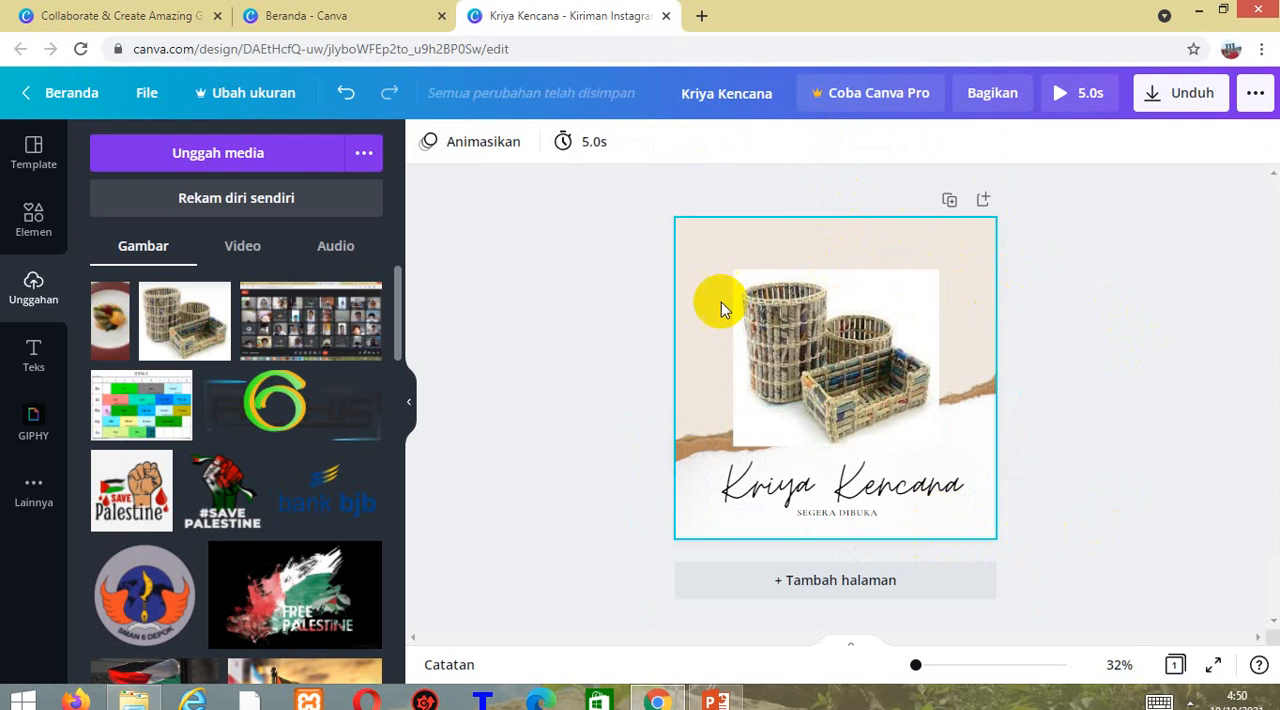
Browse the element library and its full graphics collection, including featured graphics, gradients and stickers.
left_click(35, 230)
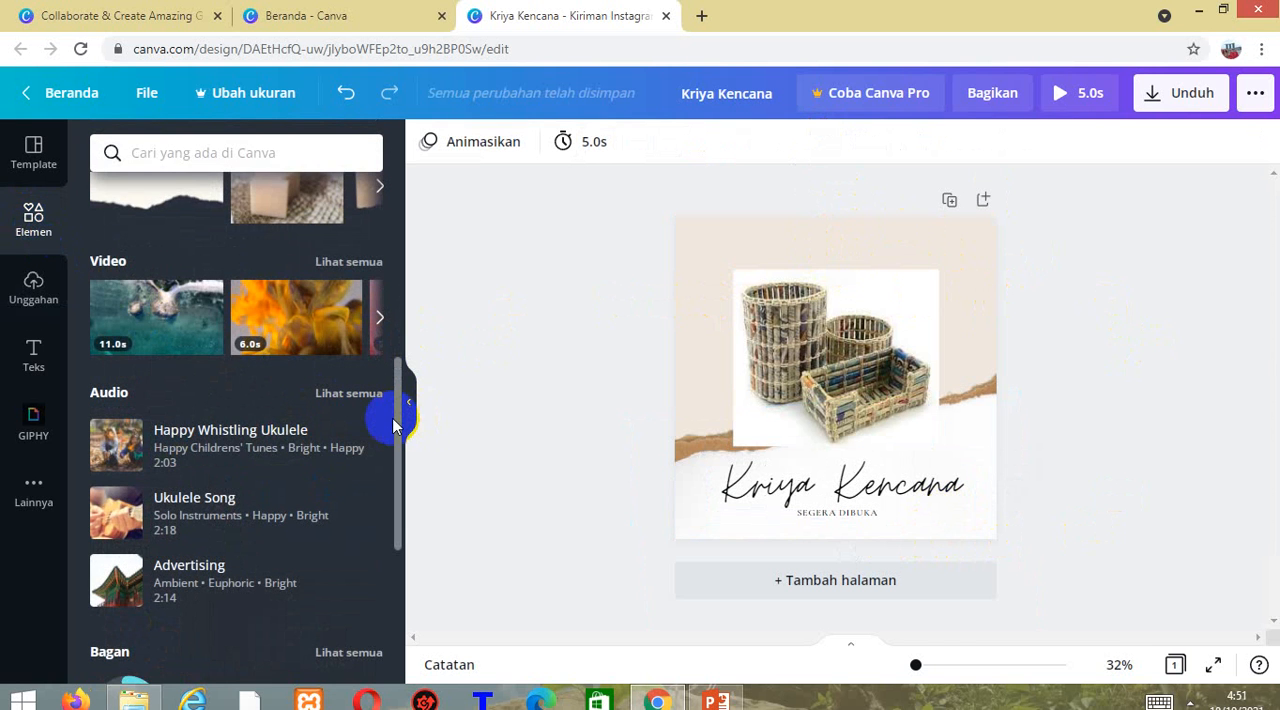
left_click_drag(396, 430, 409, 263)
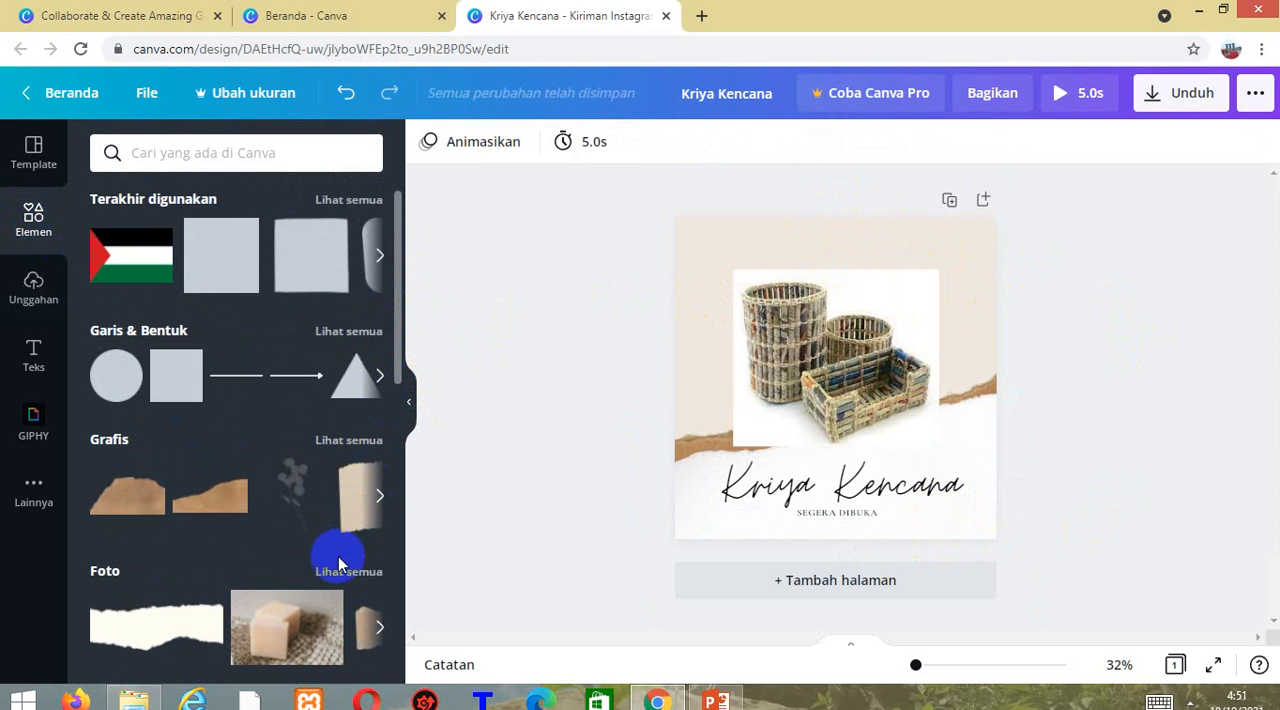
left_click(356, 445)
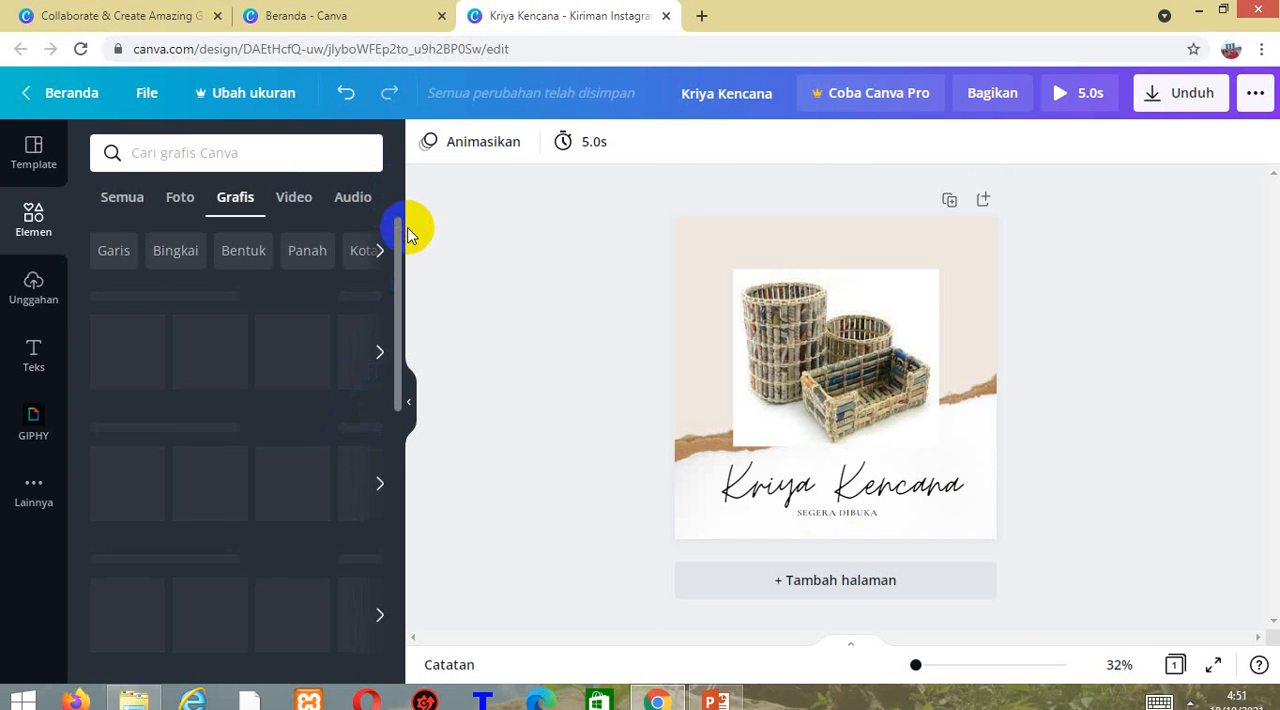
left_click_drag(397, 280, 400, 320)
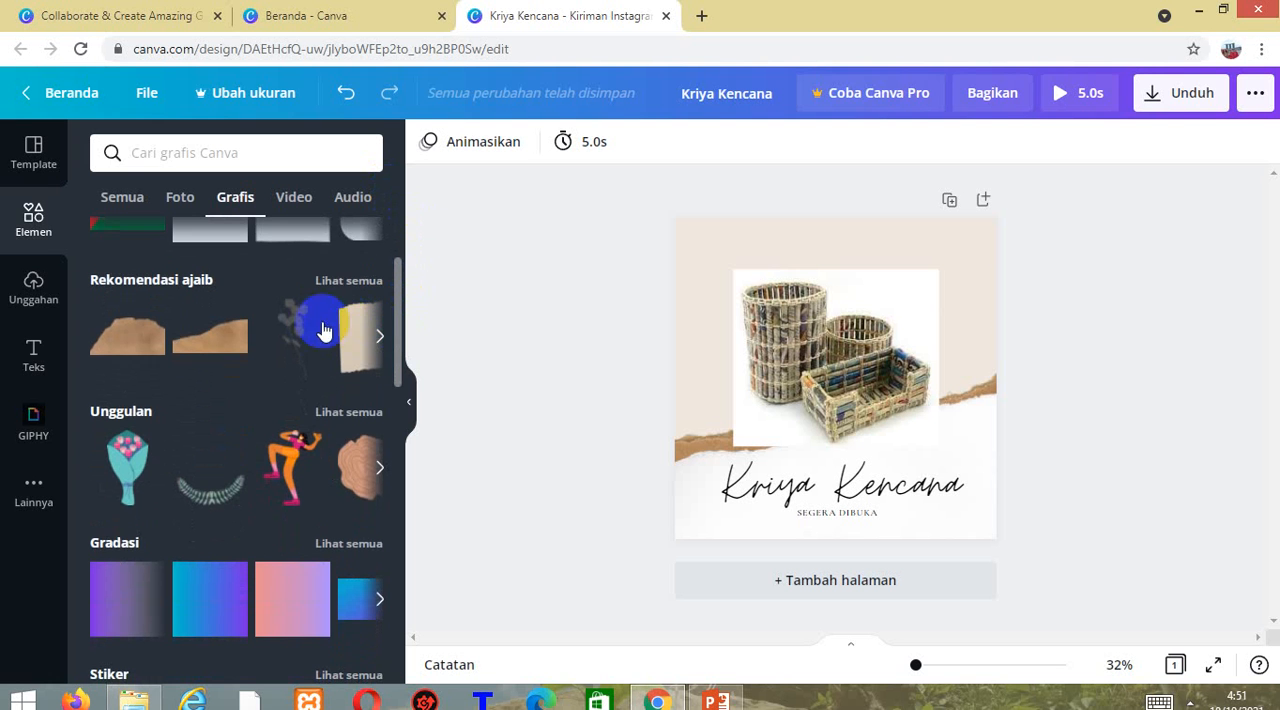
left_click_drag(395, 363, 491, 306)
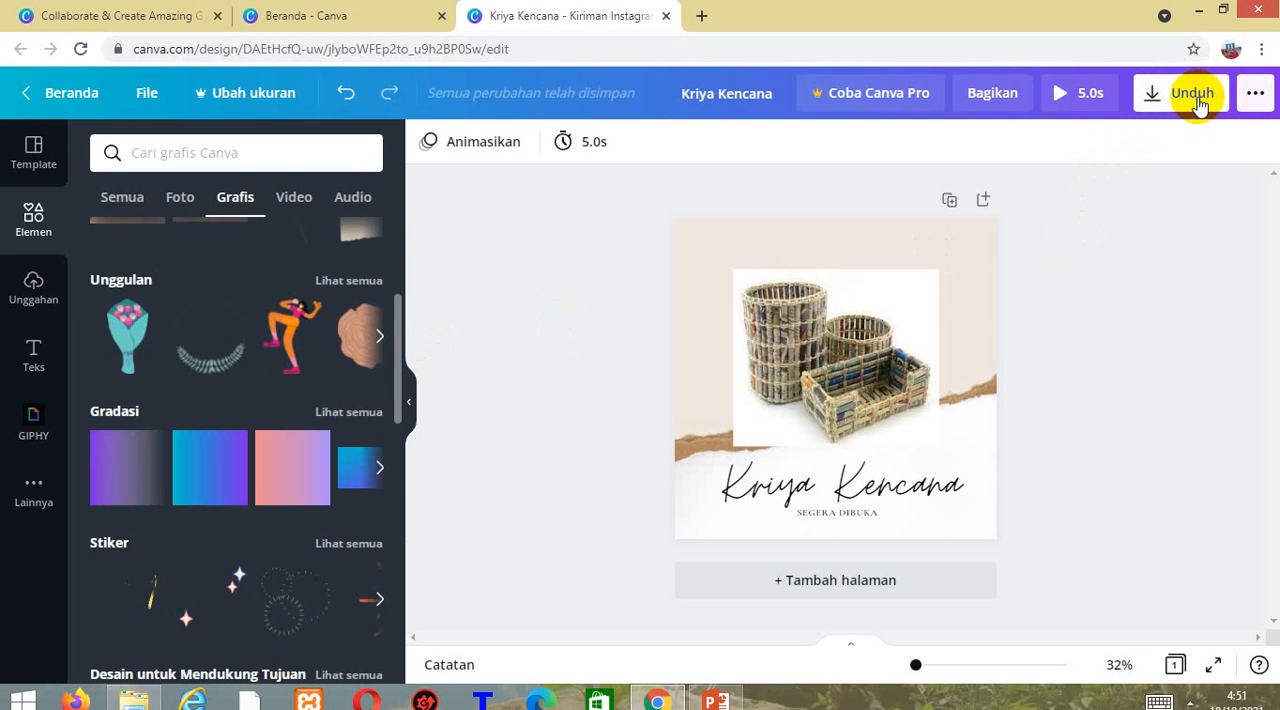
Preview the Kriya Kencana design and download it as an MP4 video.
left_click(1072, 97)
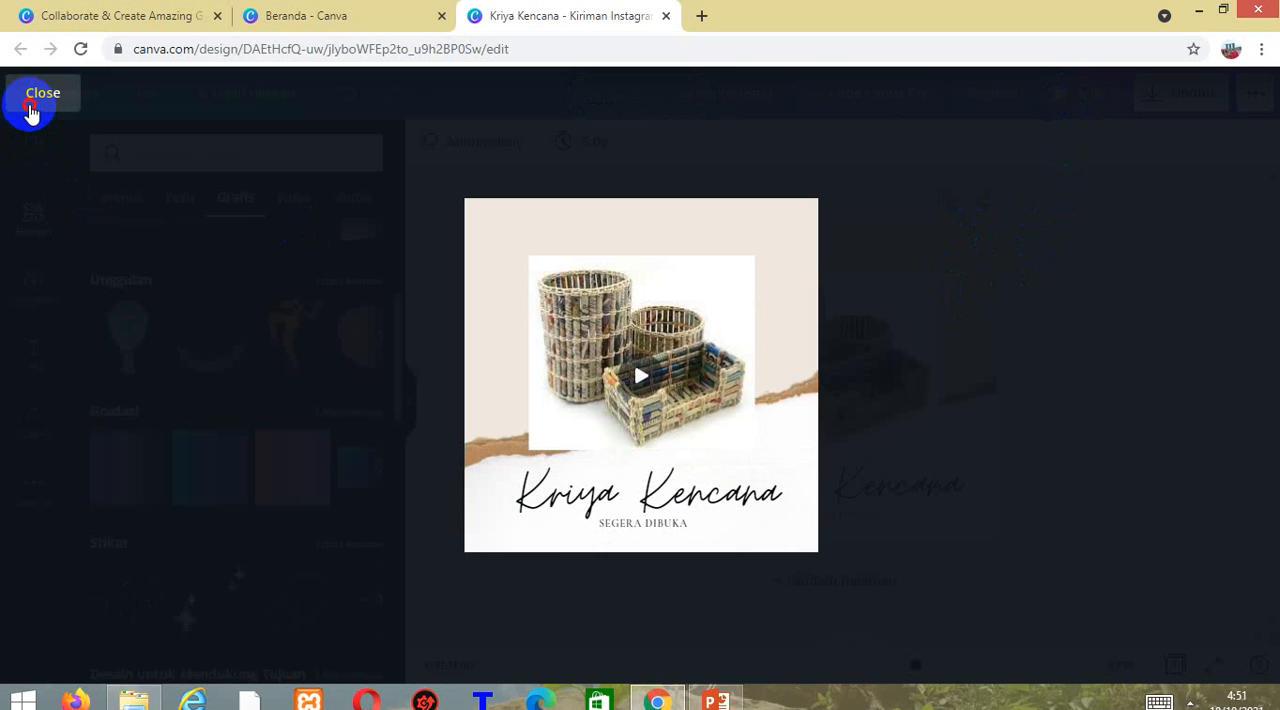
left_click(31, 110)
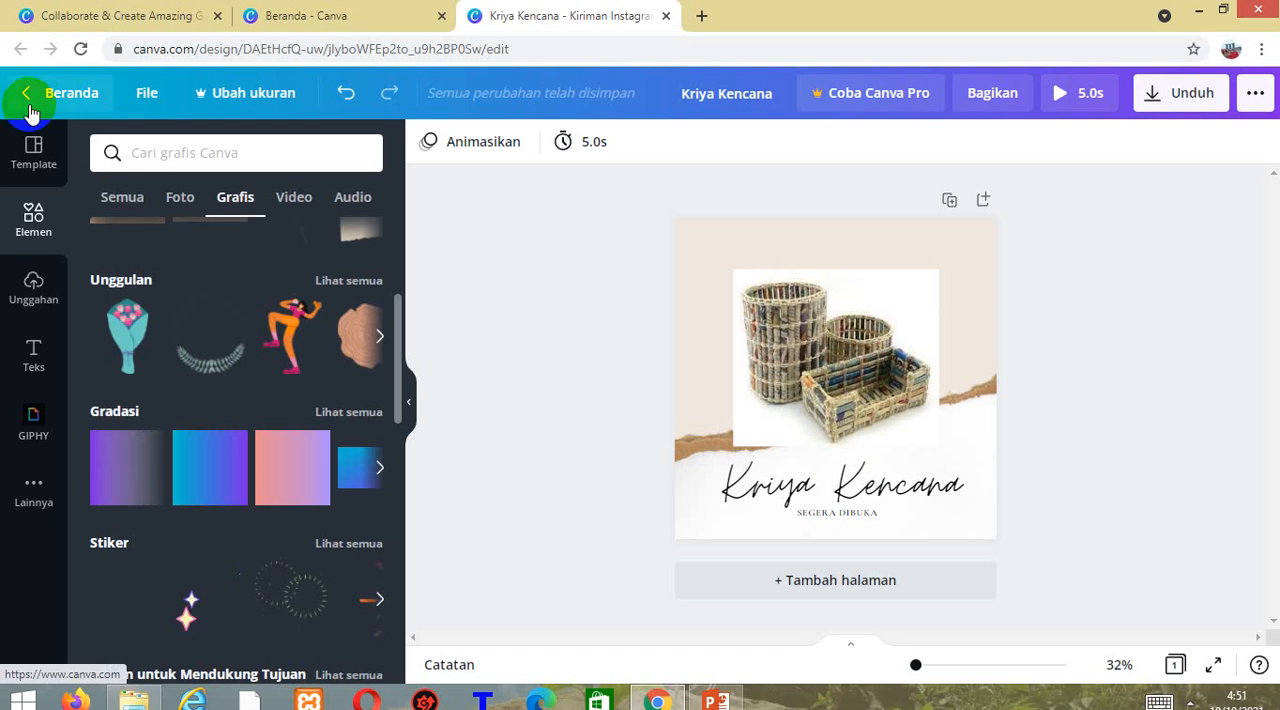
left_click(1168, 110)
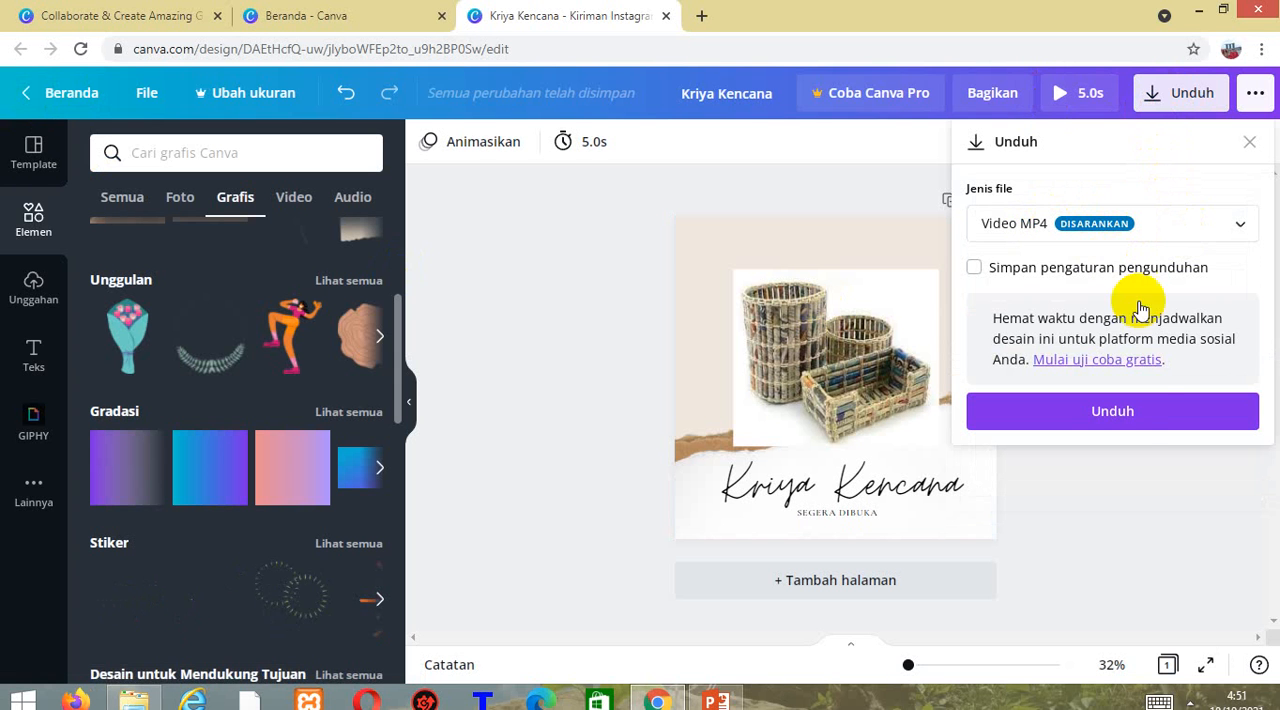
left_click(1133, 425)
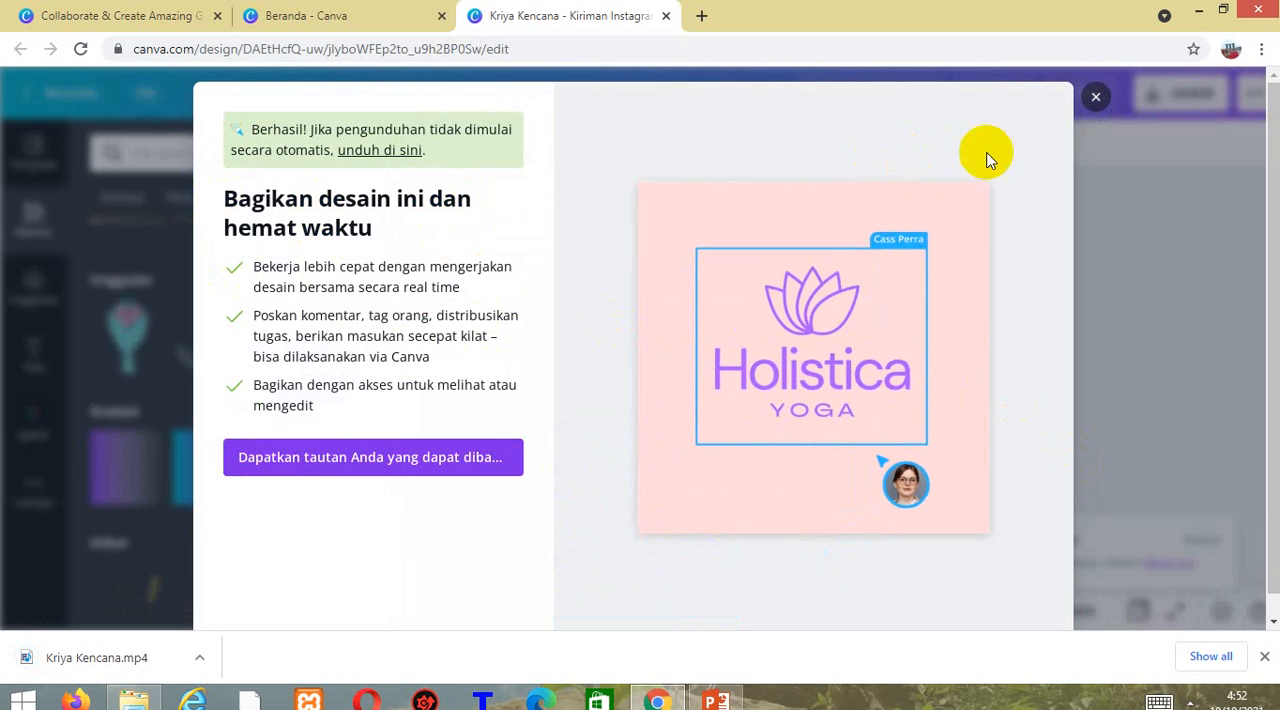
Dismiss the download message, show Kriya Kencana.mp4 in its folder, copy it and go to the D: drive.
left_click(1095, 98)
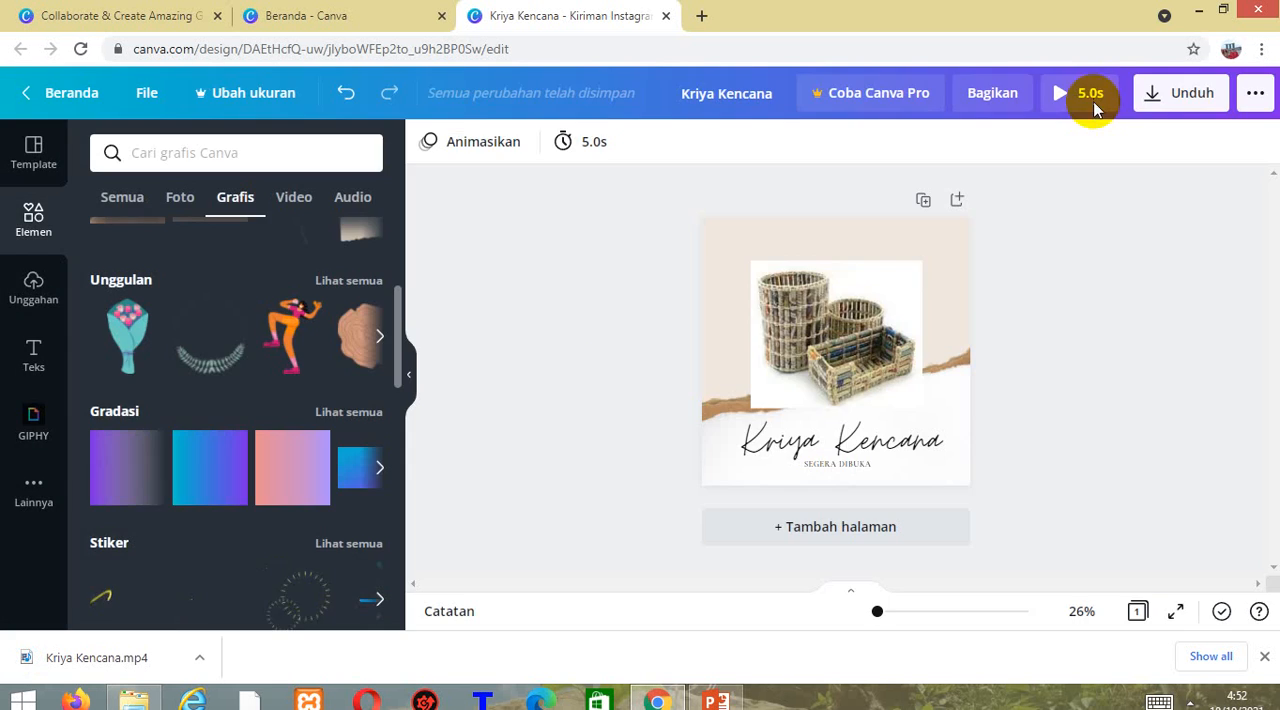
left_click(199, 657)
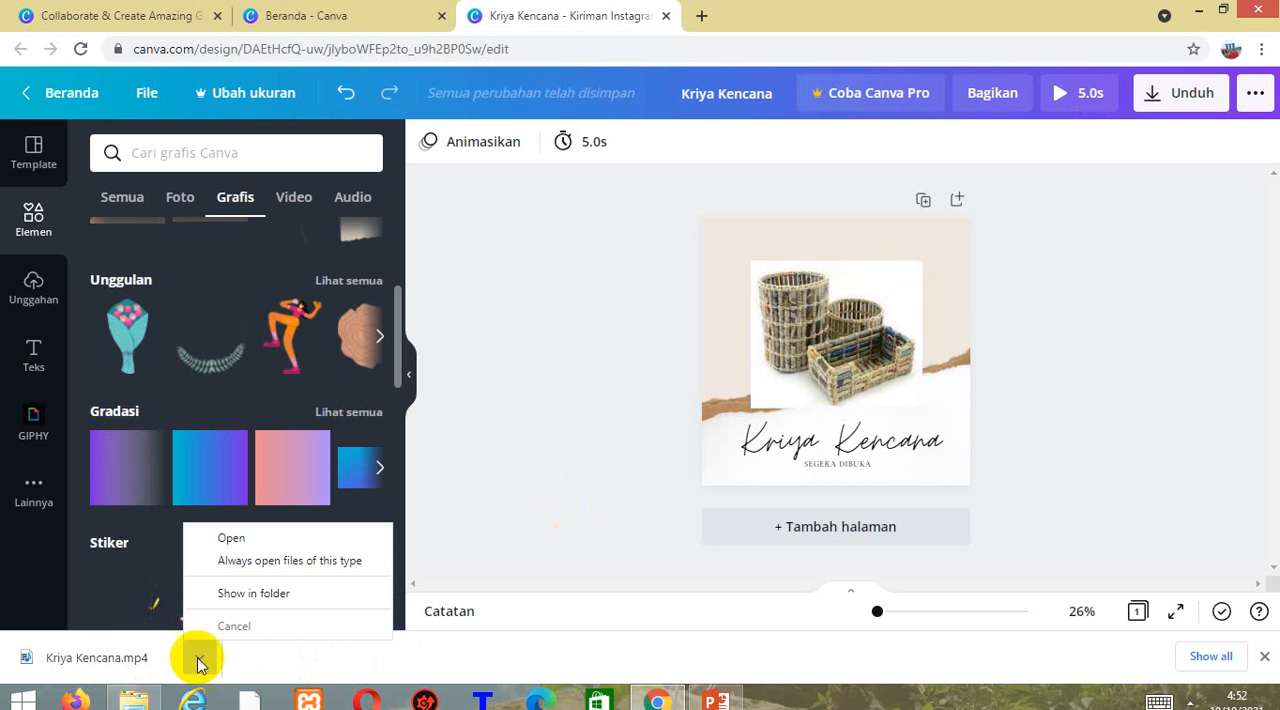
left_click(221, 598)
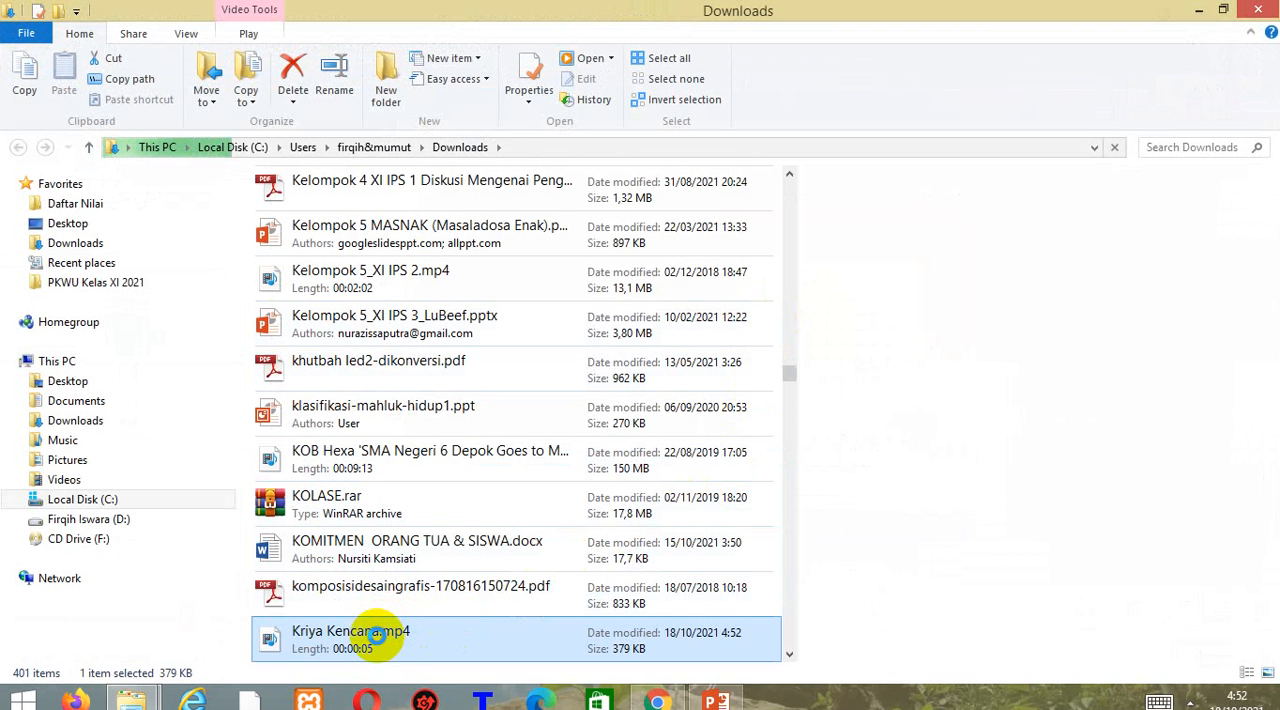
right_click(376, 636)
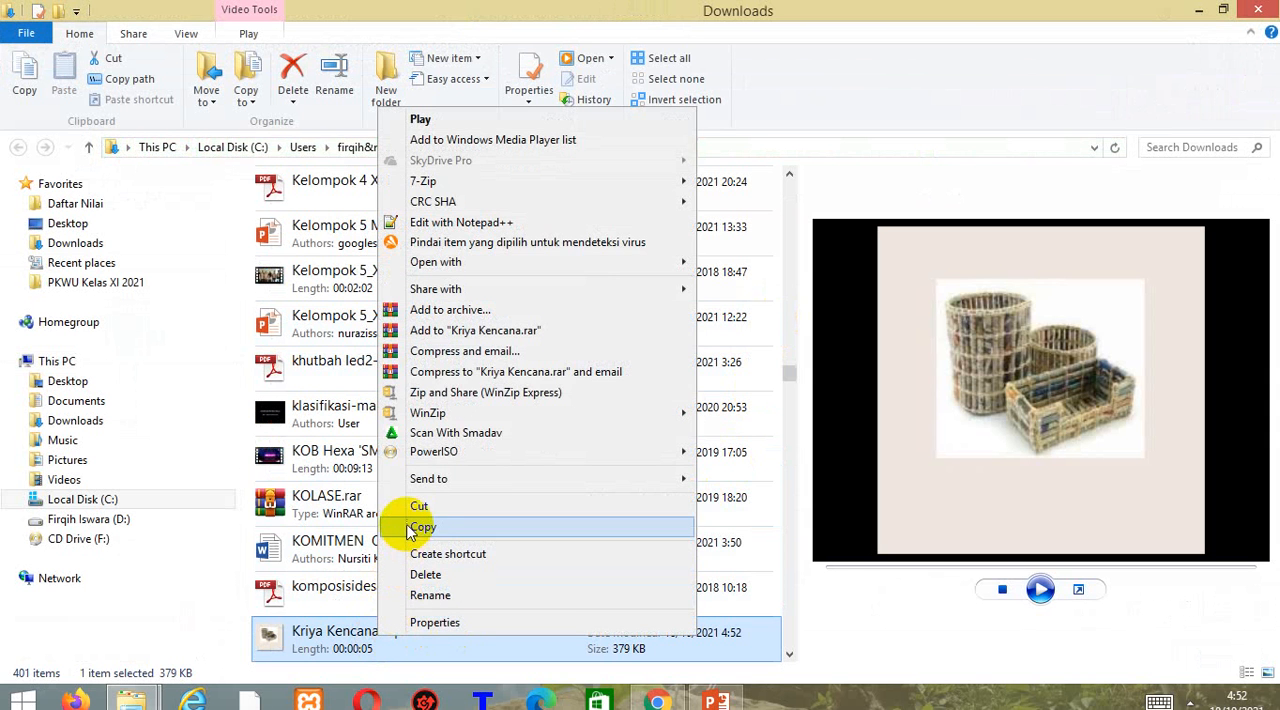
left_click(414, 527)
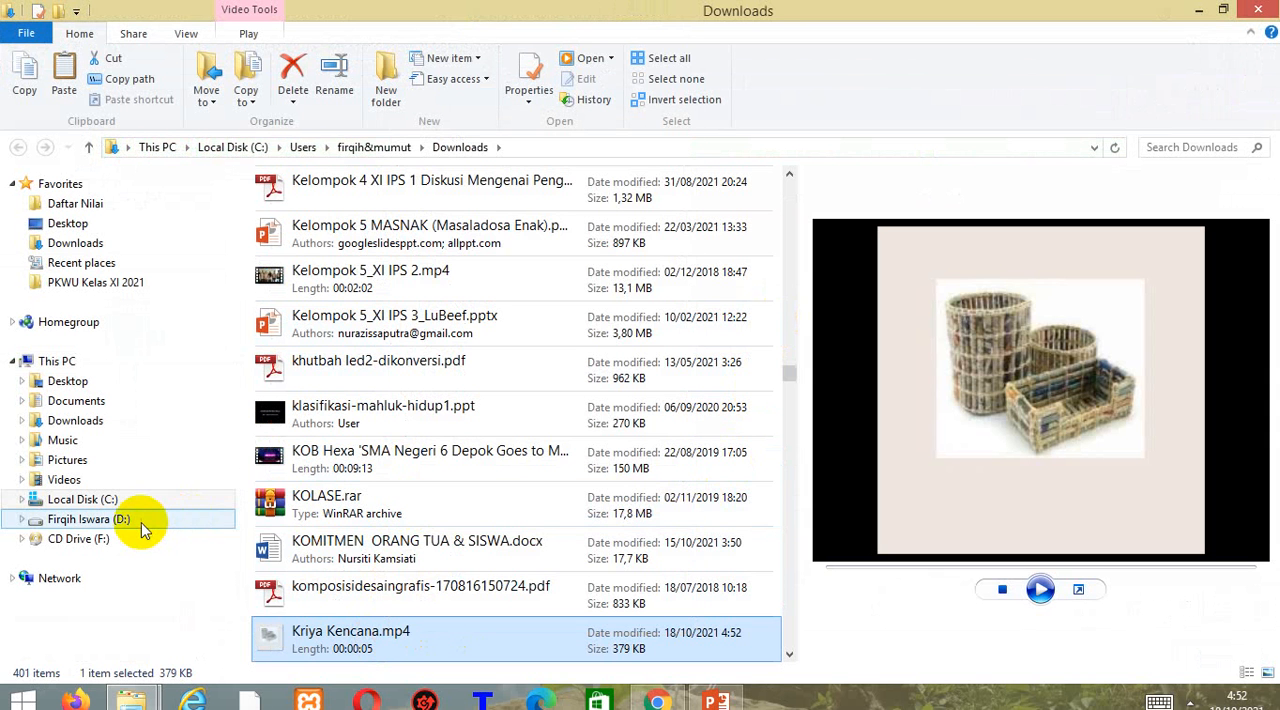
left_click(141, 530)
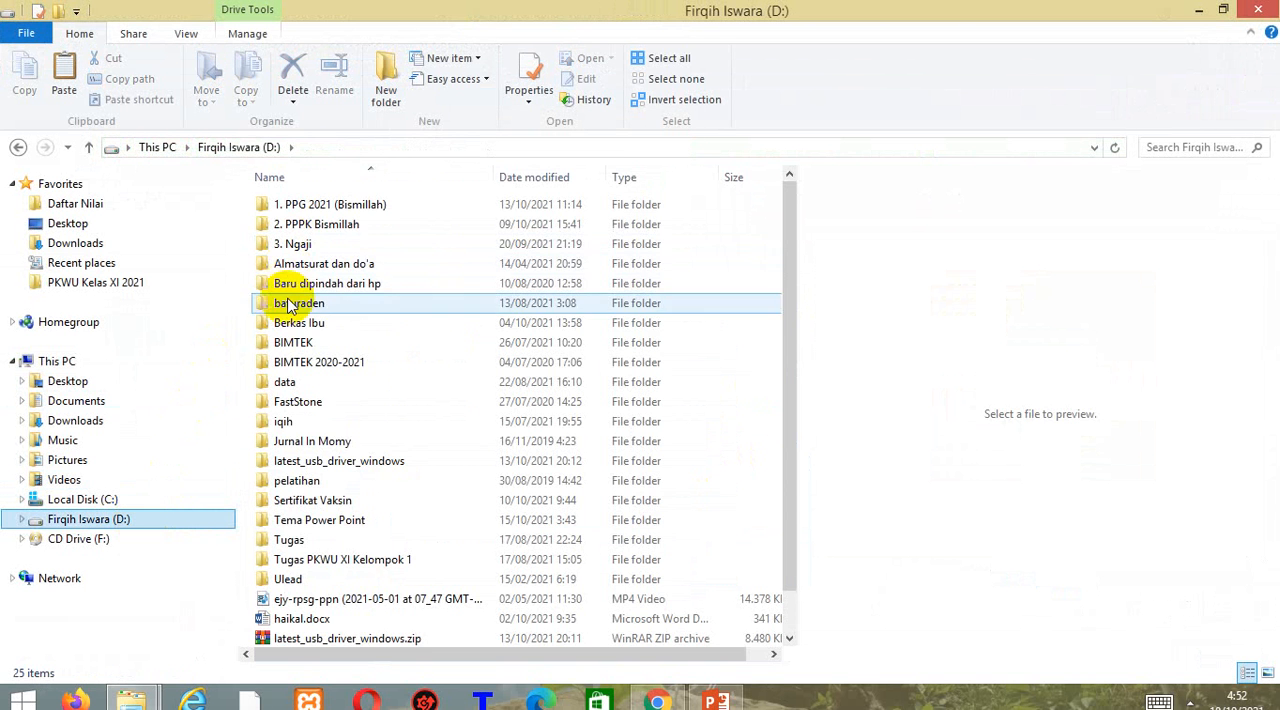
left_click(282, 423)
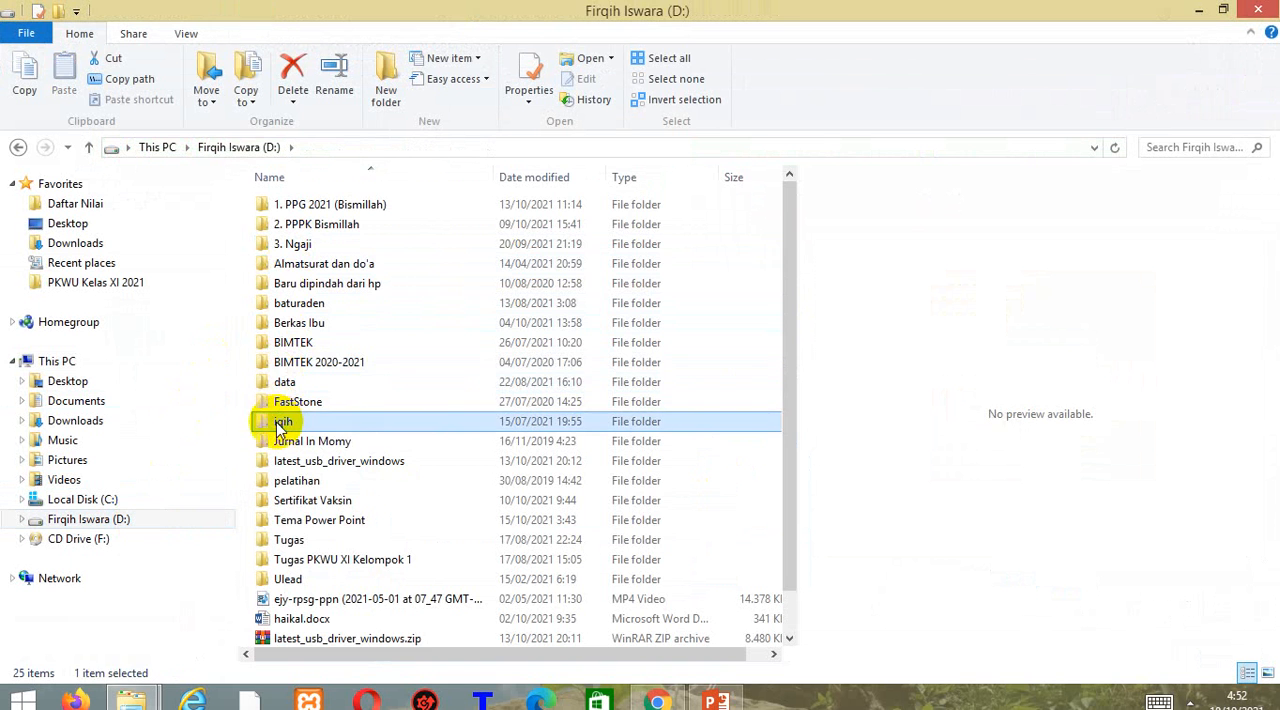
double_click(282, 423)
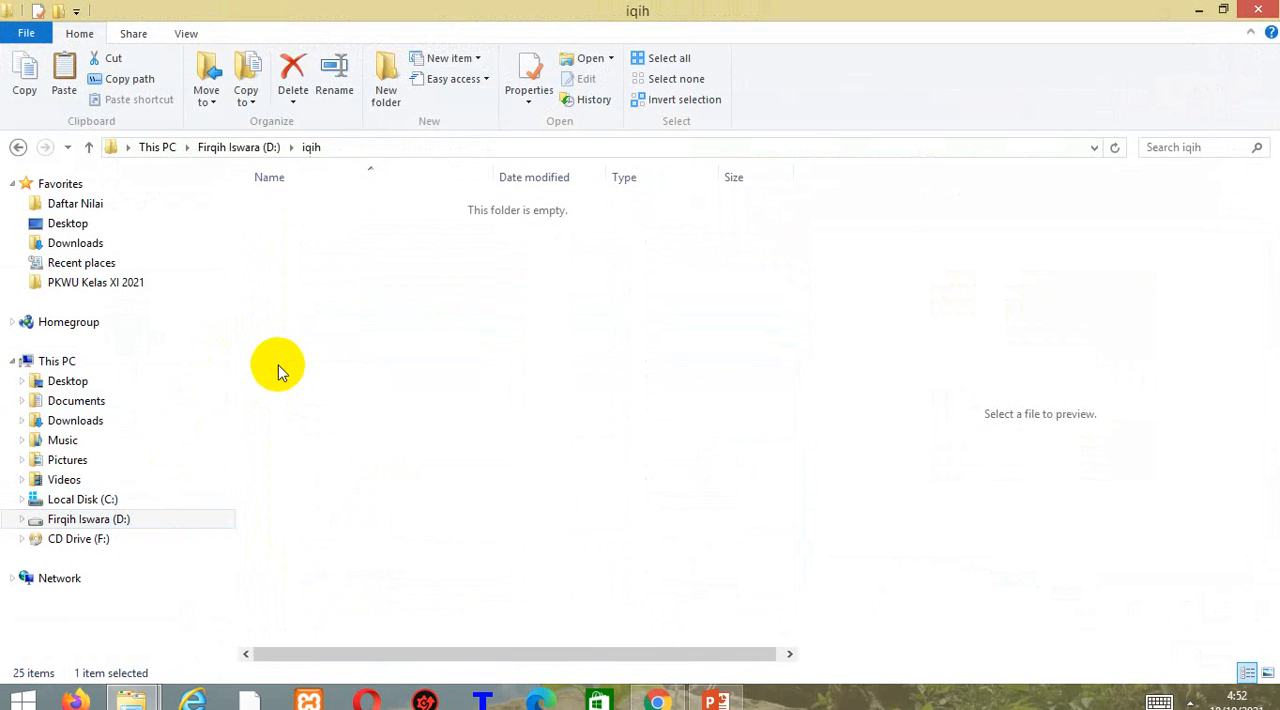
left_click(19, 147)
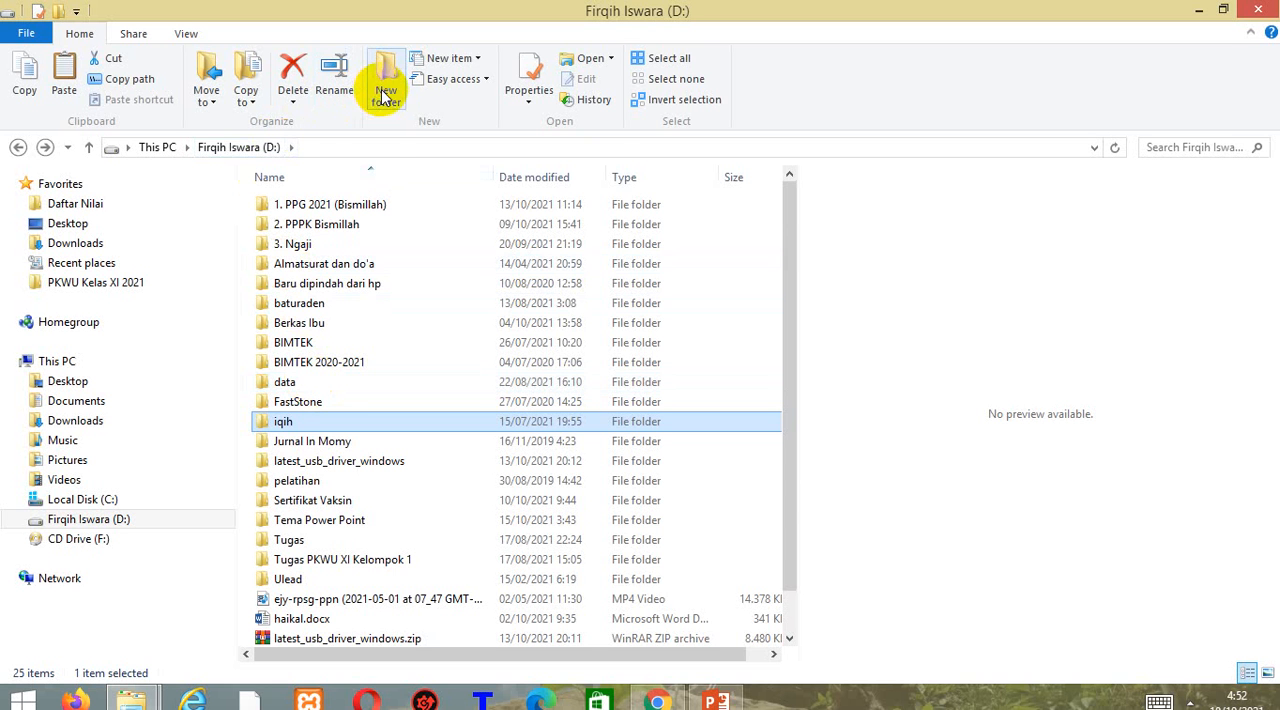
Create a folder named "Prakarya dan Kewirausahaan" on the D: drive and paste the copied video into it.
key("ctrl+shift+n")
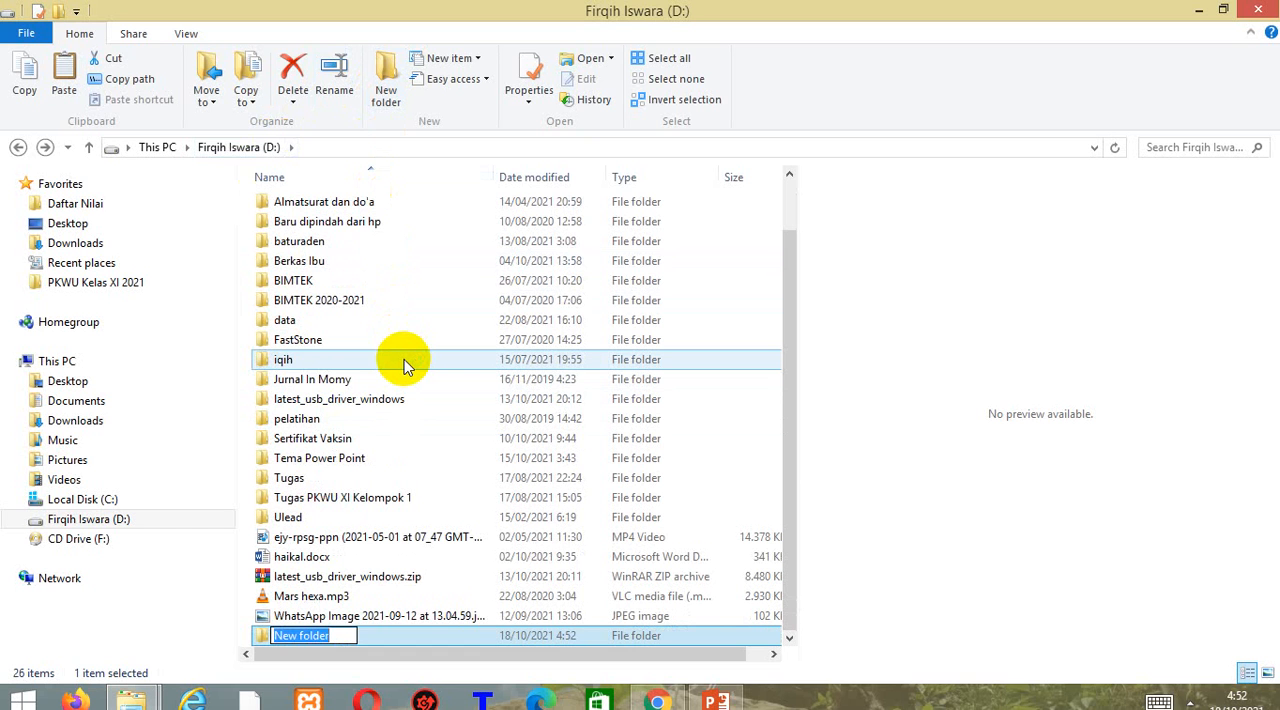
type("Prakarya dan Kewirausahaan")
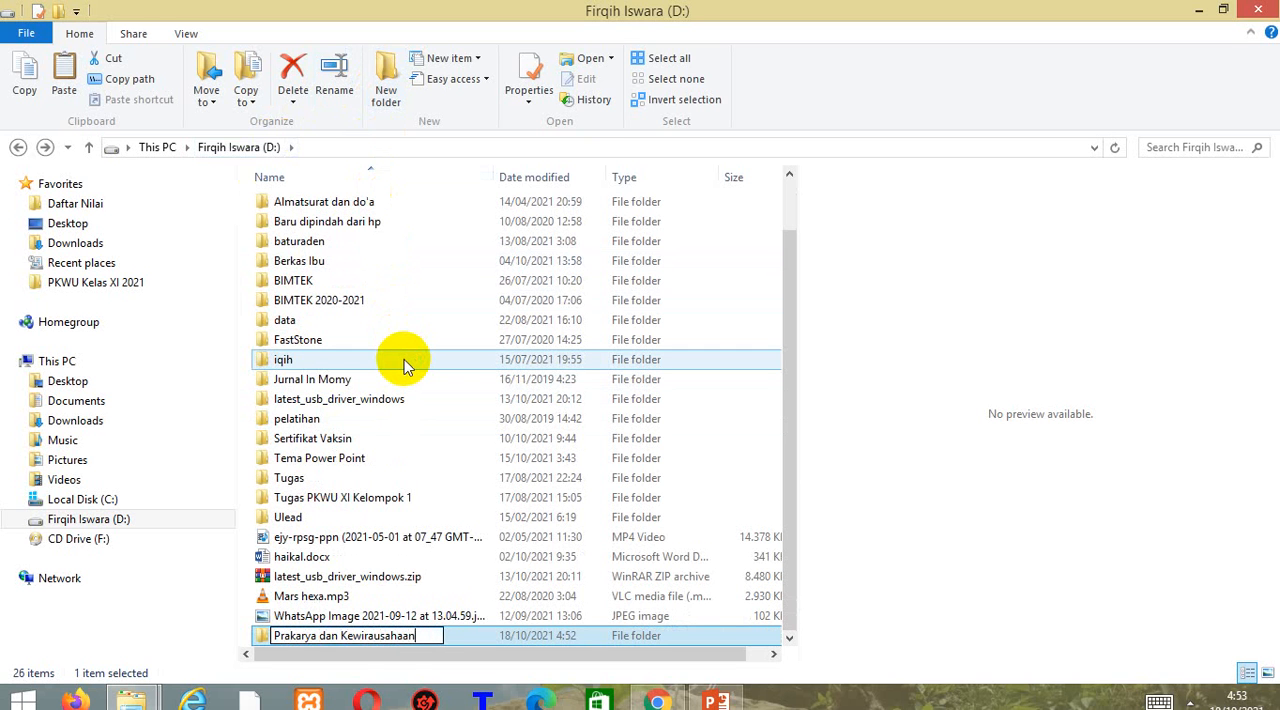
key("Return")
key("Return")
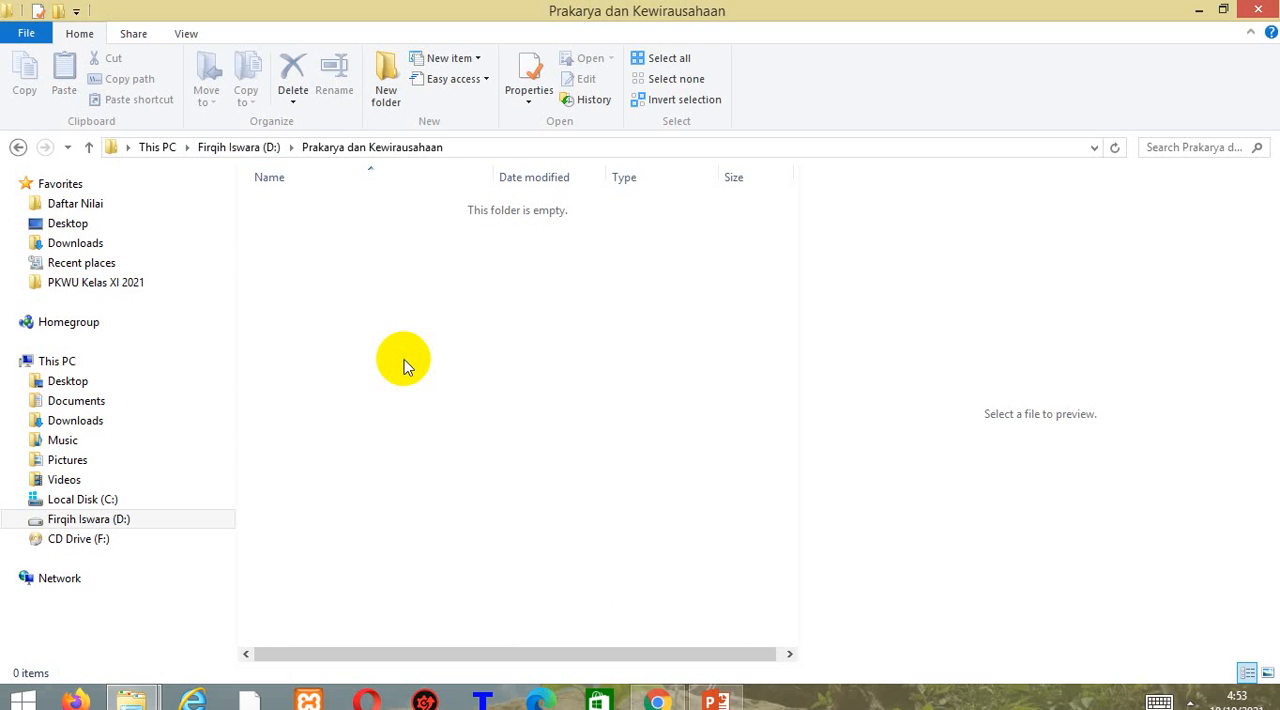
key("ctrl+v")
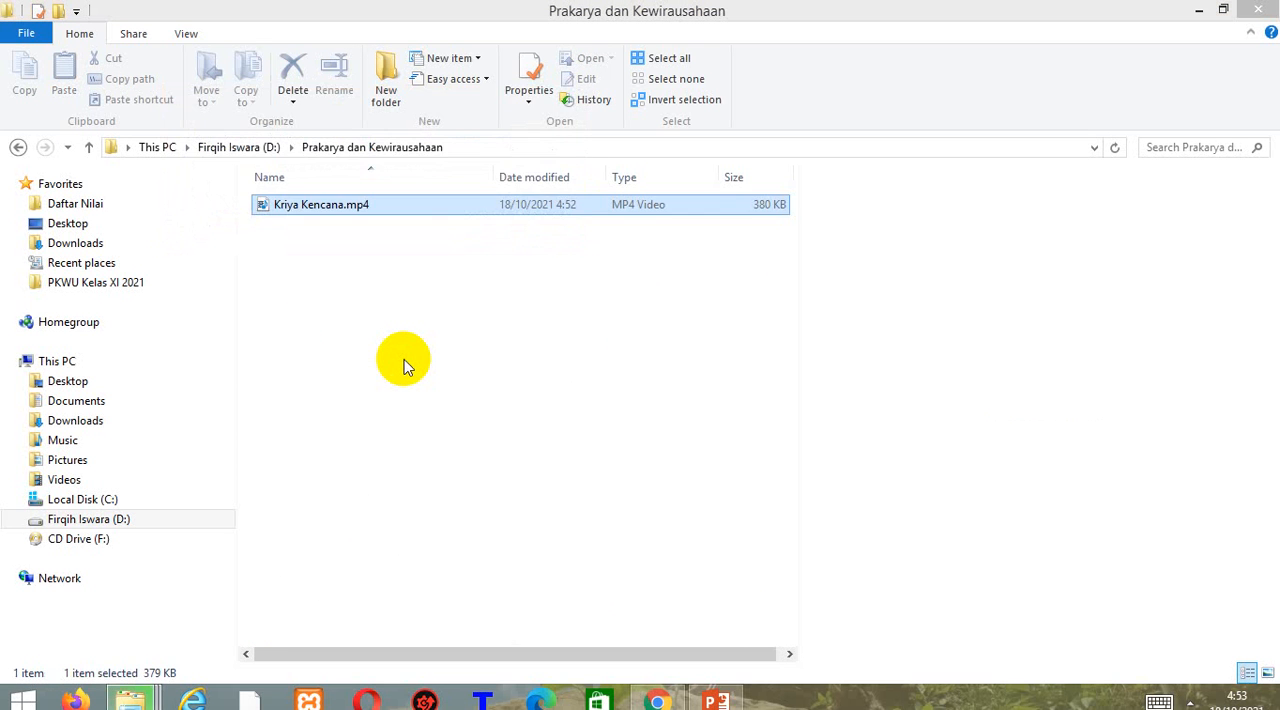
Play Kriya Kencana.mp4 from the new folder in Windows Media Player and close the player.
right_click(342, 212)
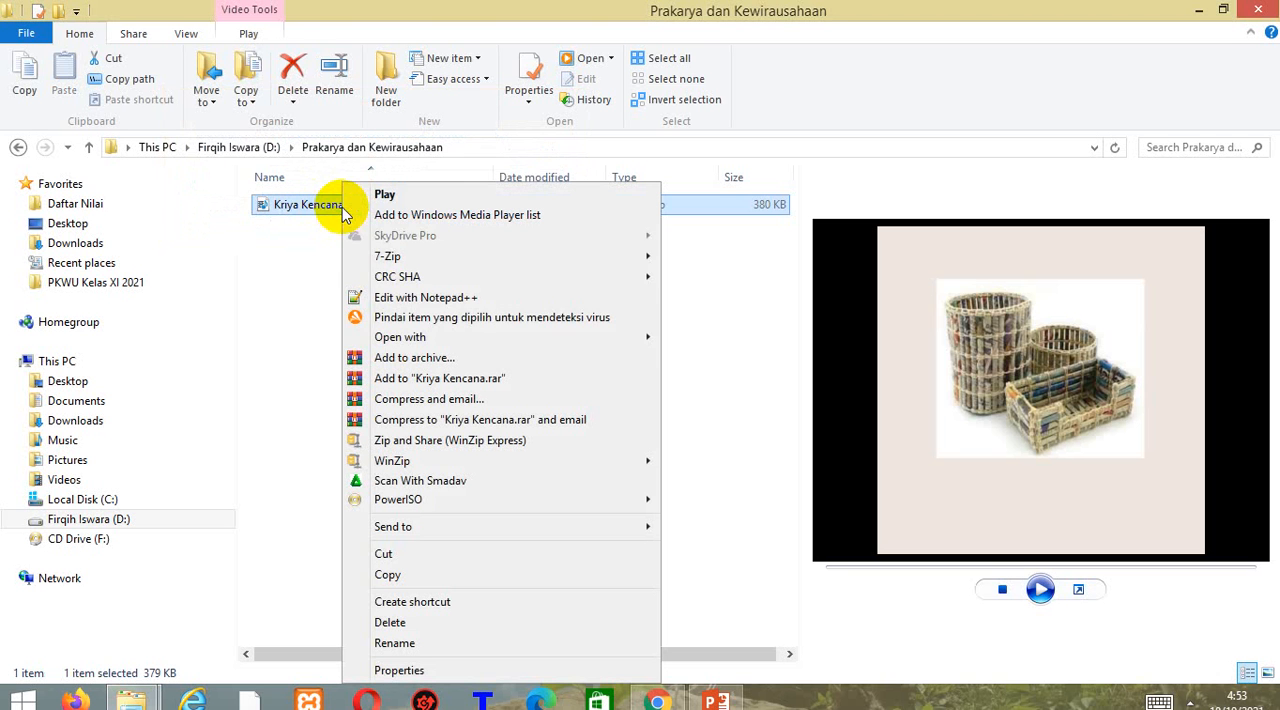
mouse_move(465, 343)
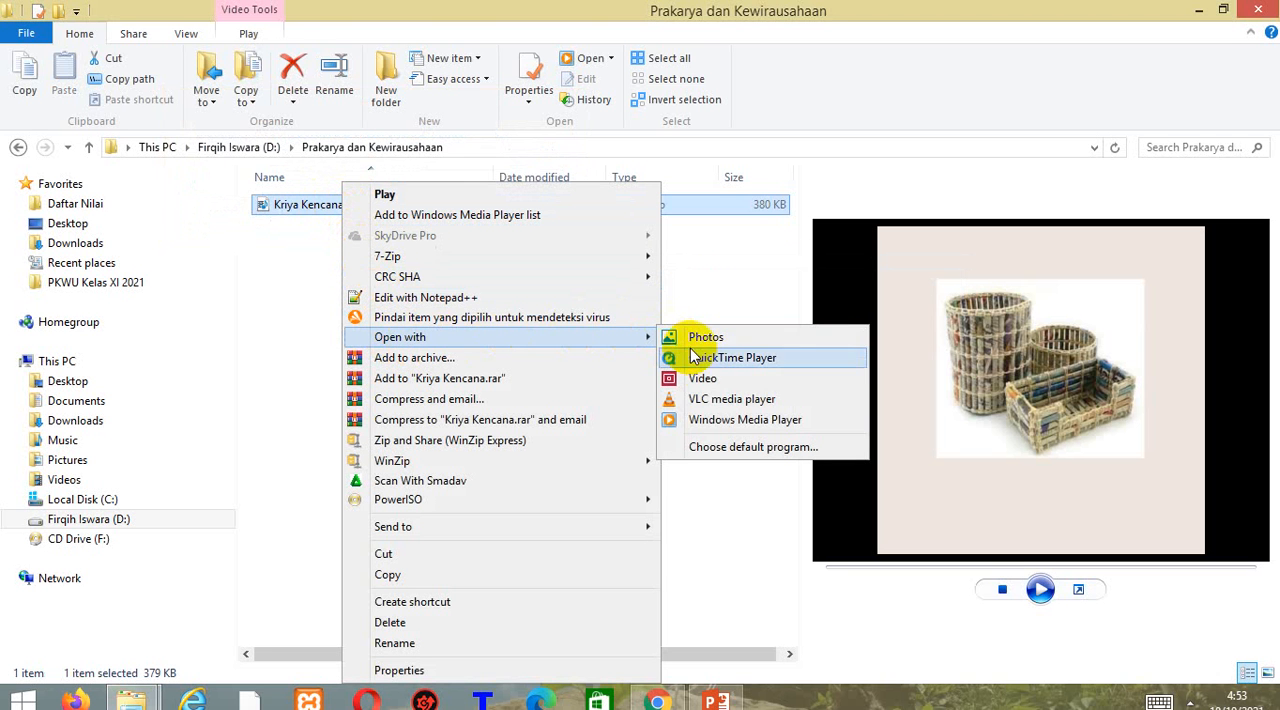
left_click(713, 421)
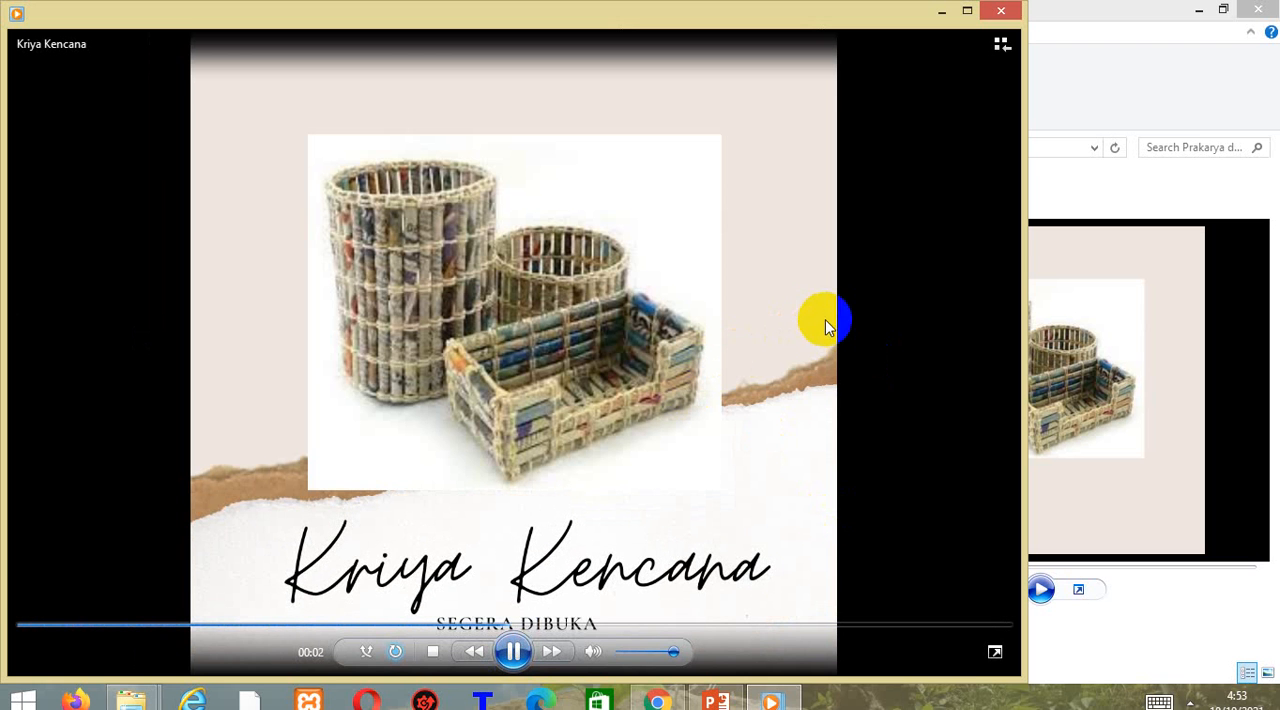
left_click(1001, 11)
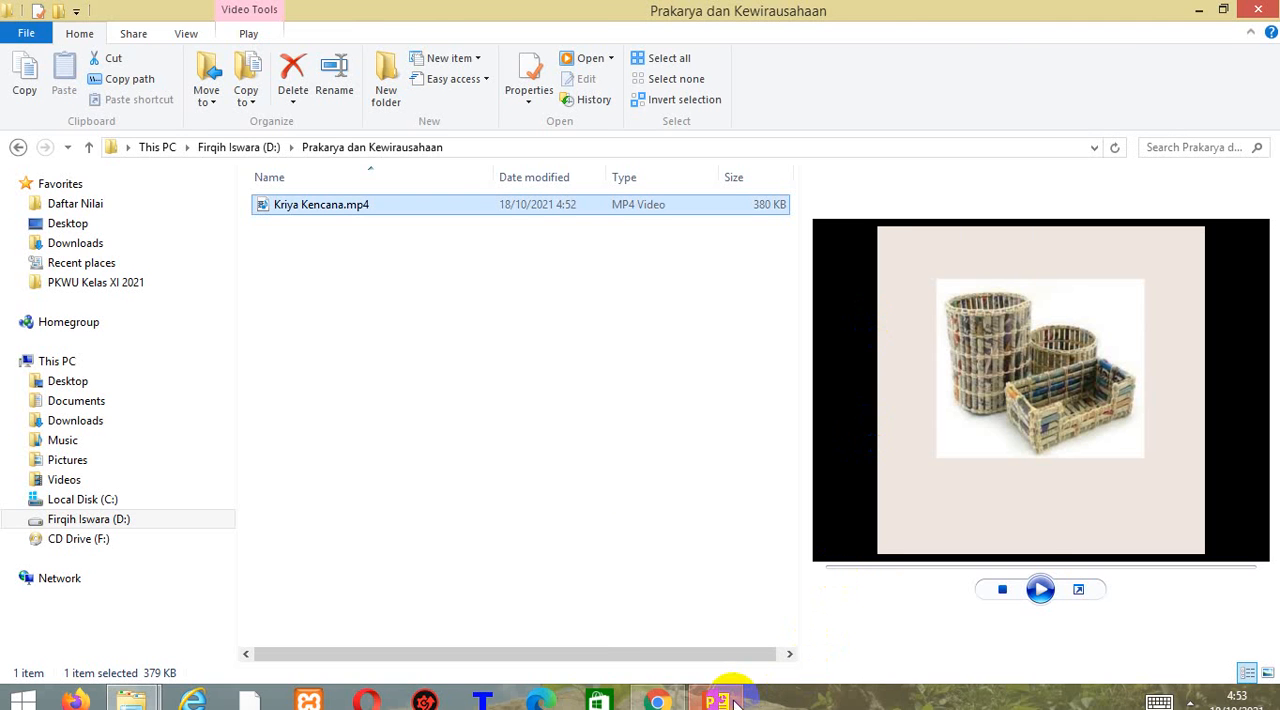
Switch to the PowerPoint presentation, start the slide show from slide 41 and advance to slide 42.
left_click(657, 700)
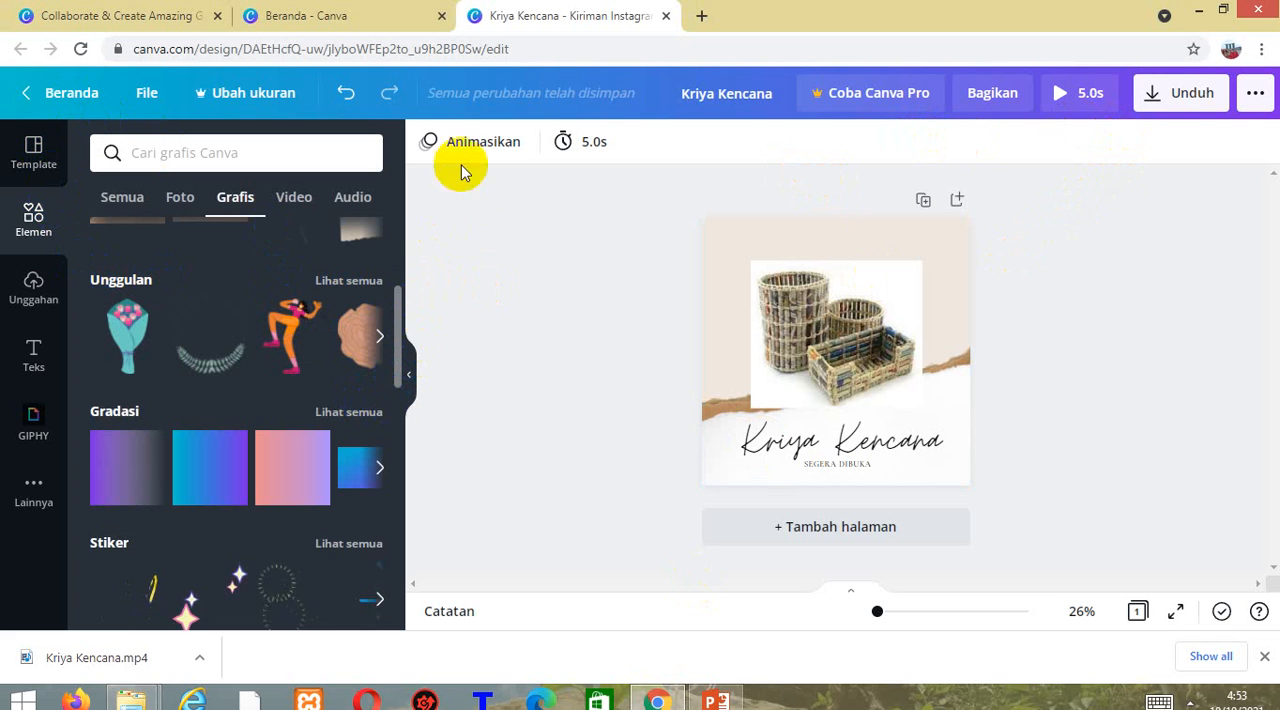
left_click(717, 700)
left_click(125, 575)
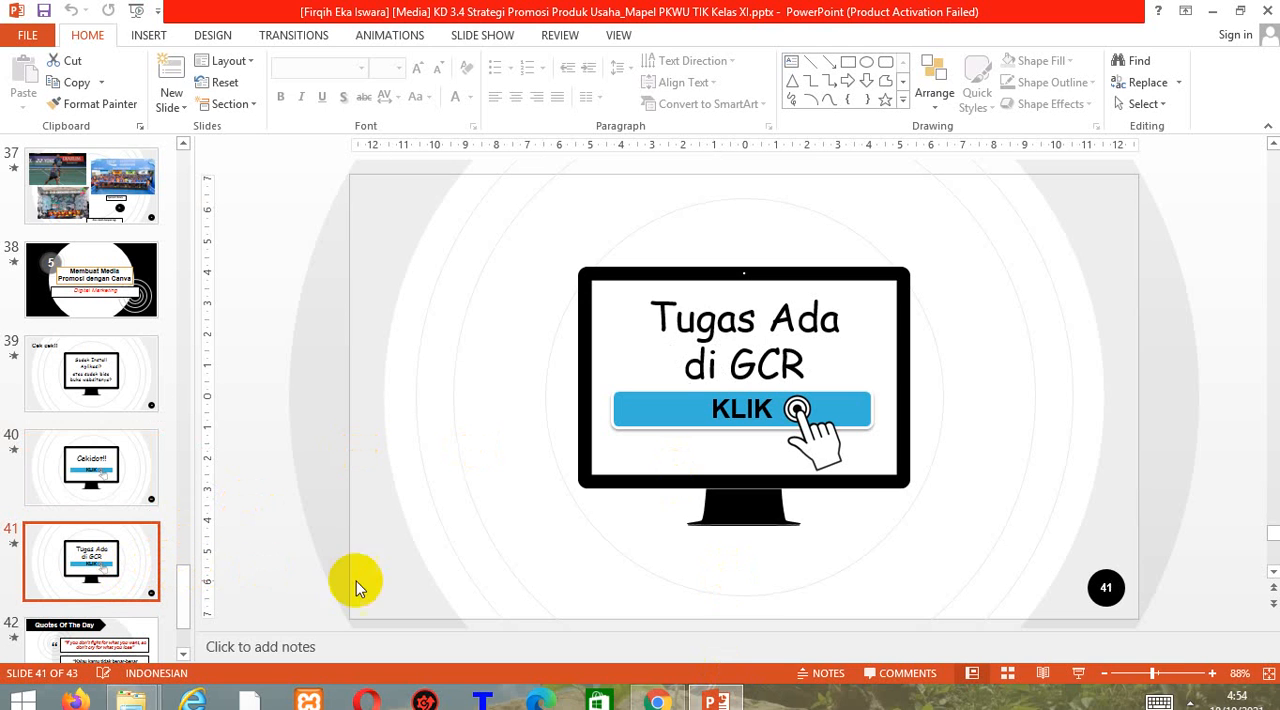
left_click(1080, 673)
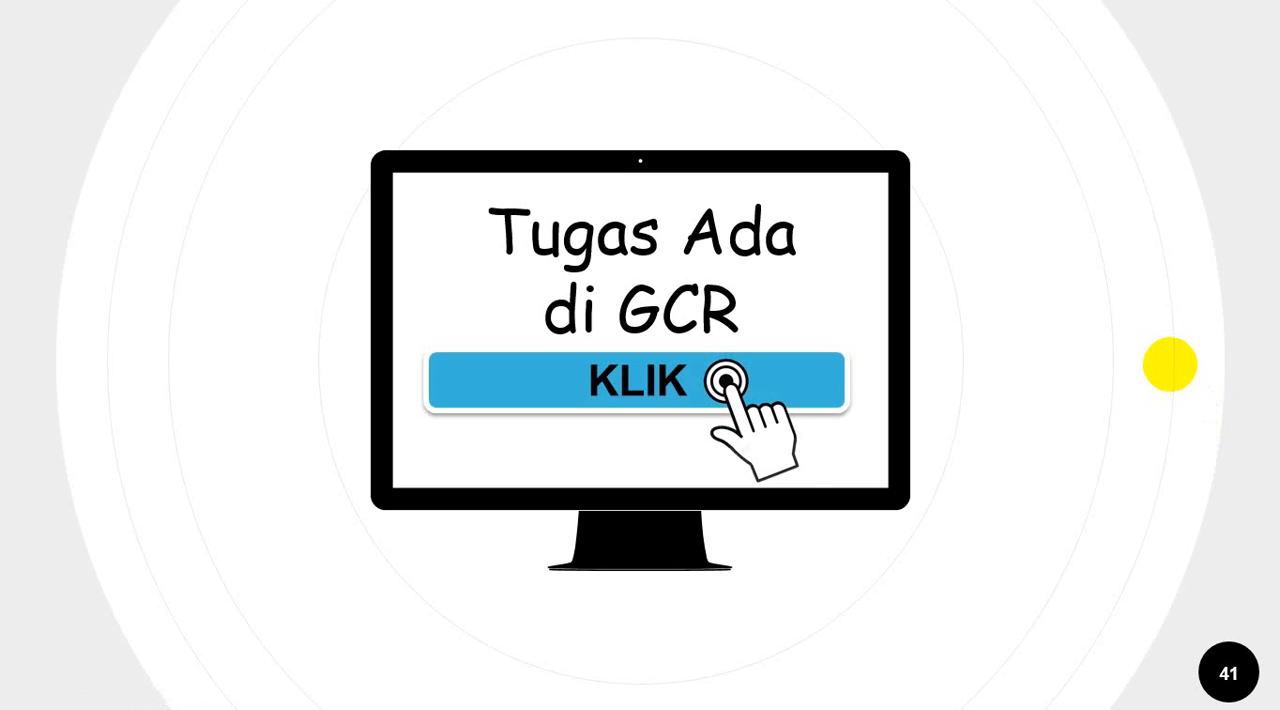
left_click(1170, 364)
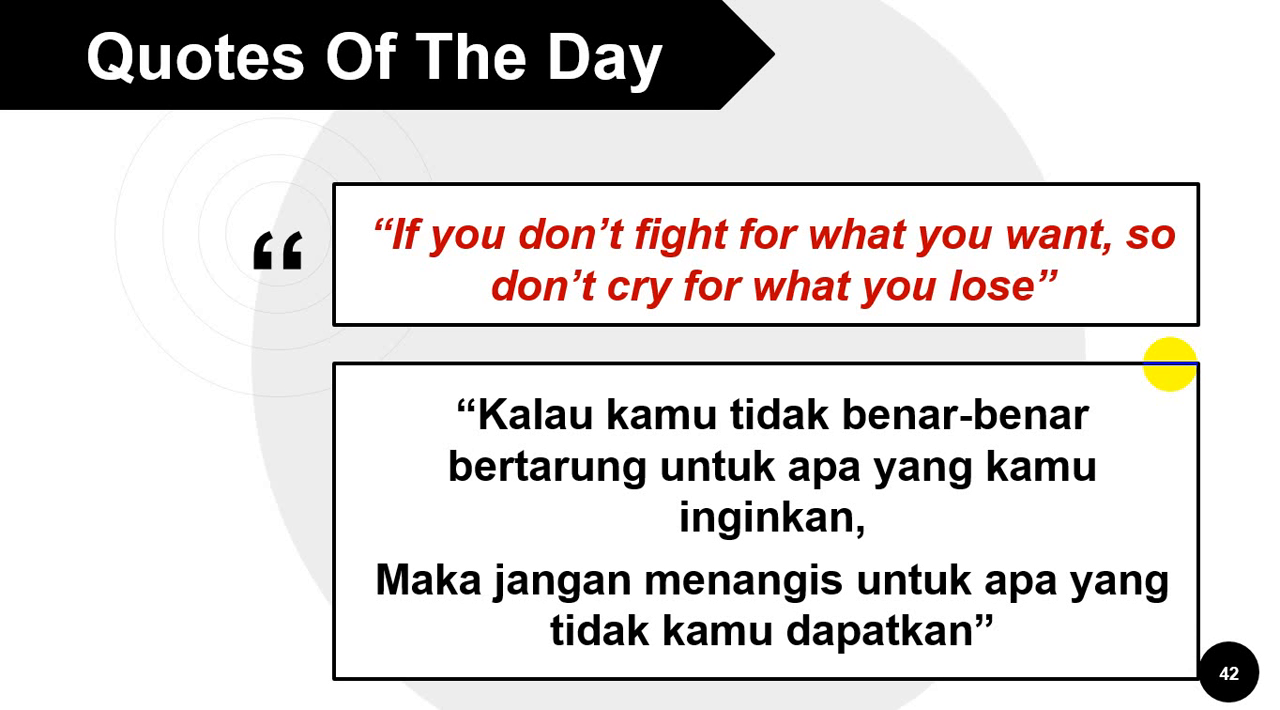